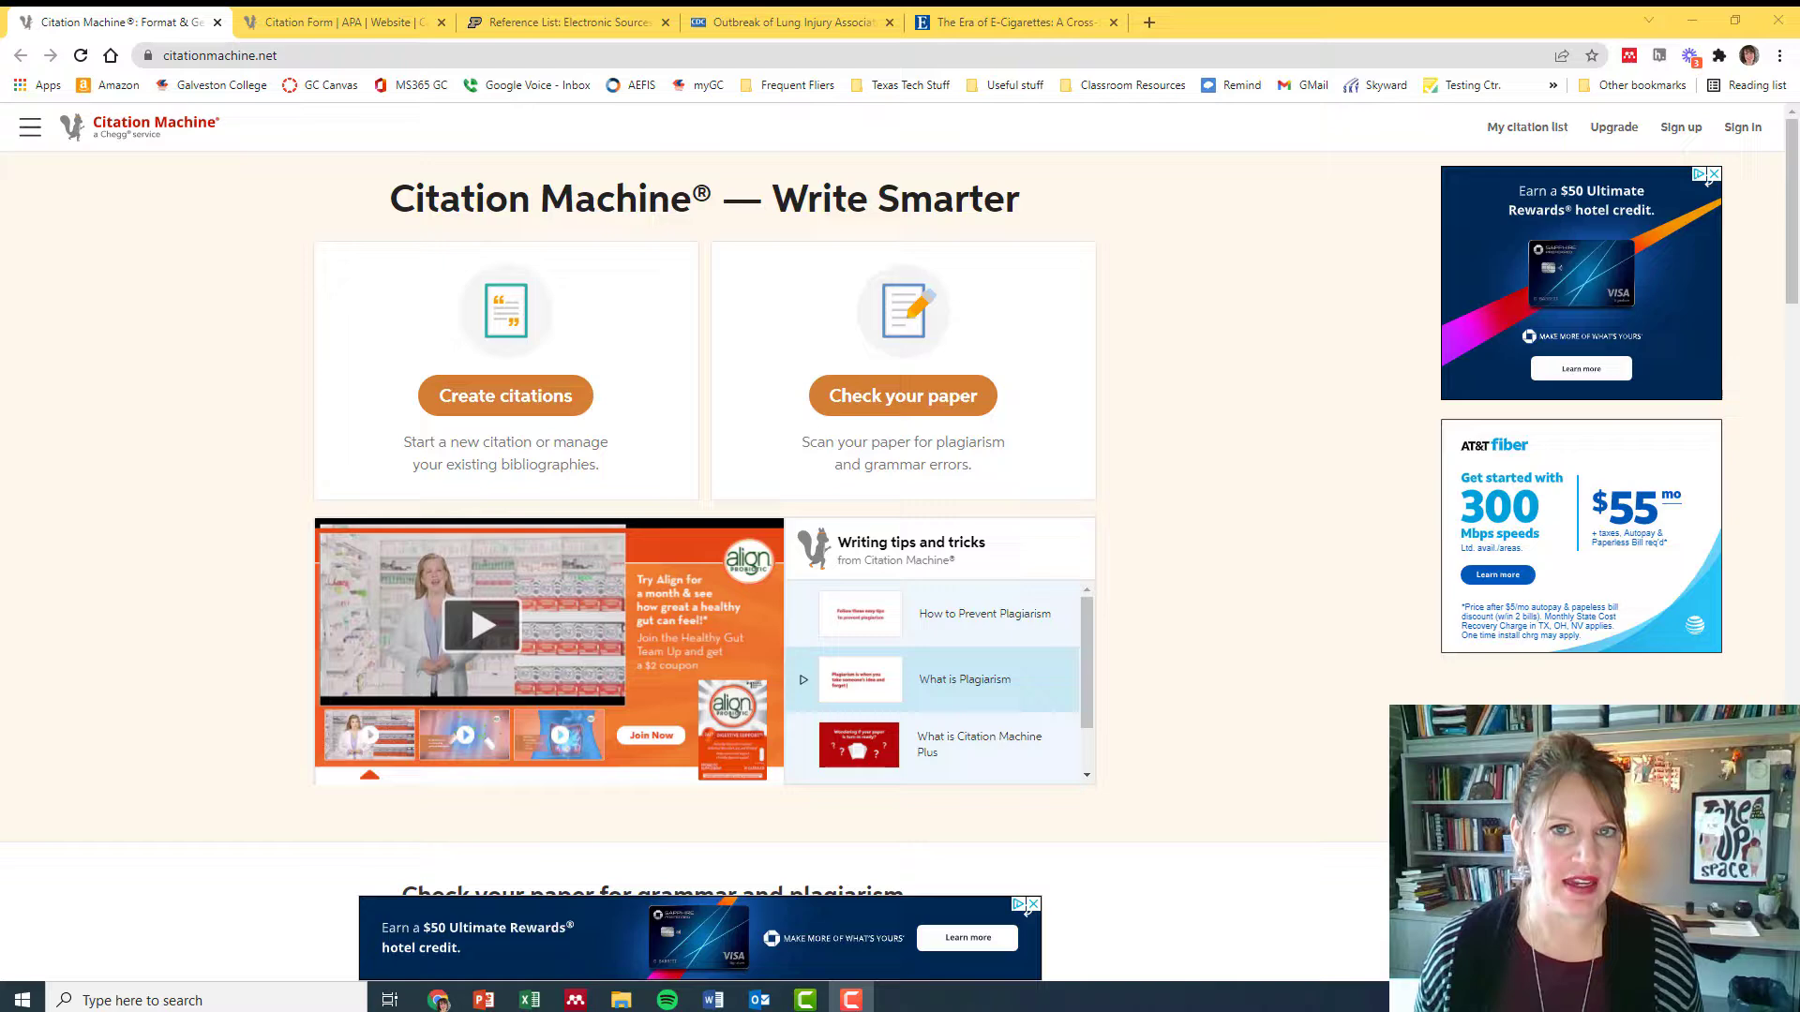
# Step: Switch to the CDC 'Outbreak of Lung Injury' browser tab
pyautogui.hotkey('ctrl', '4')
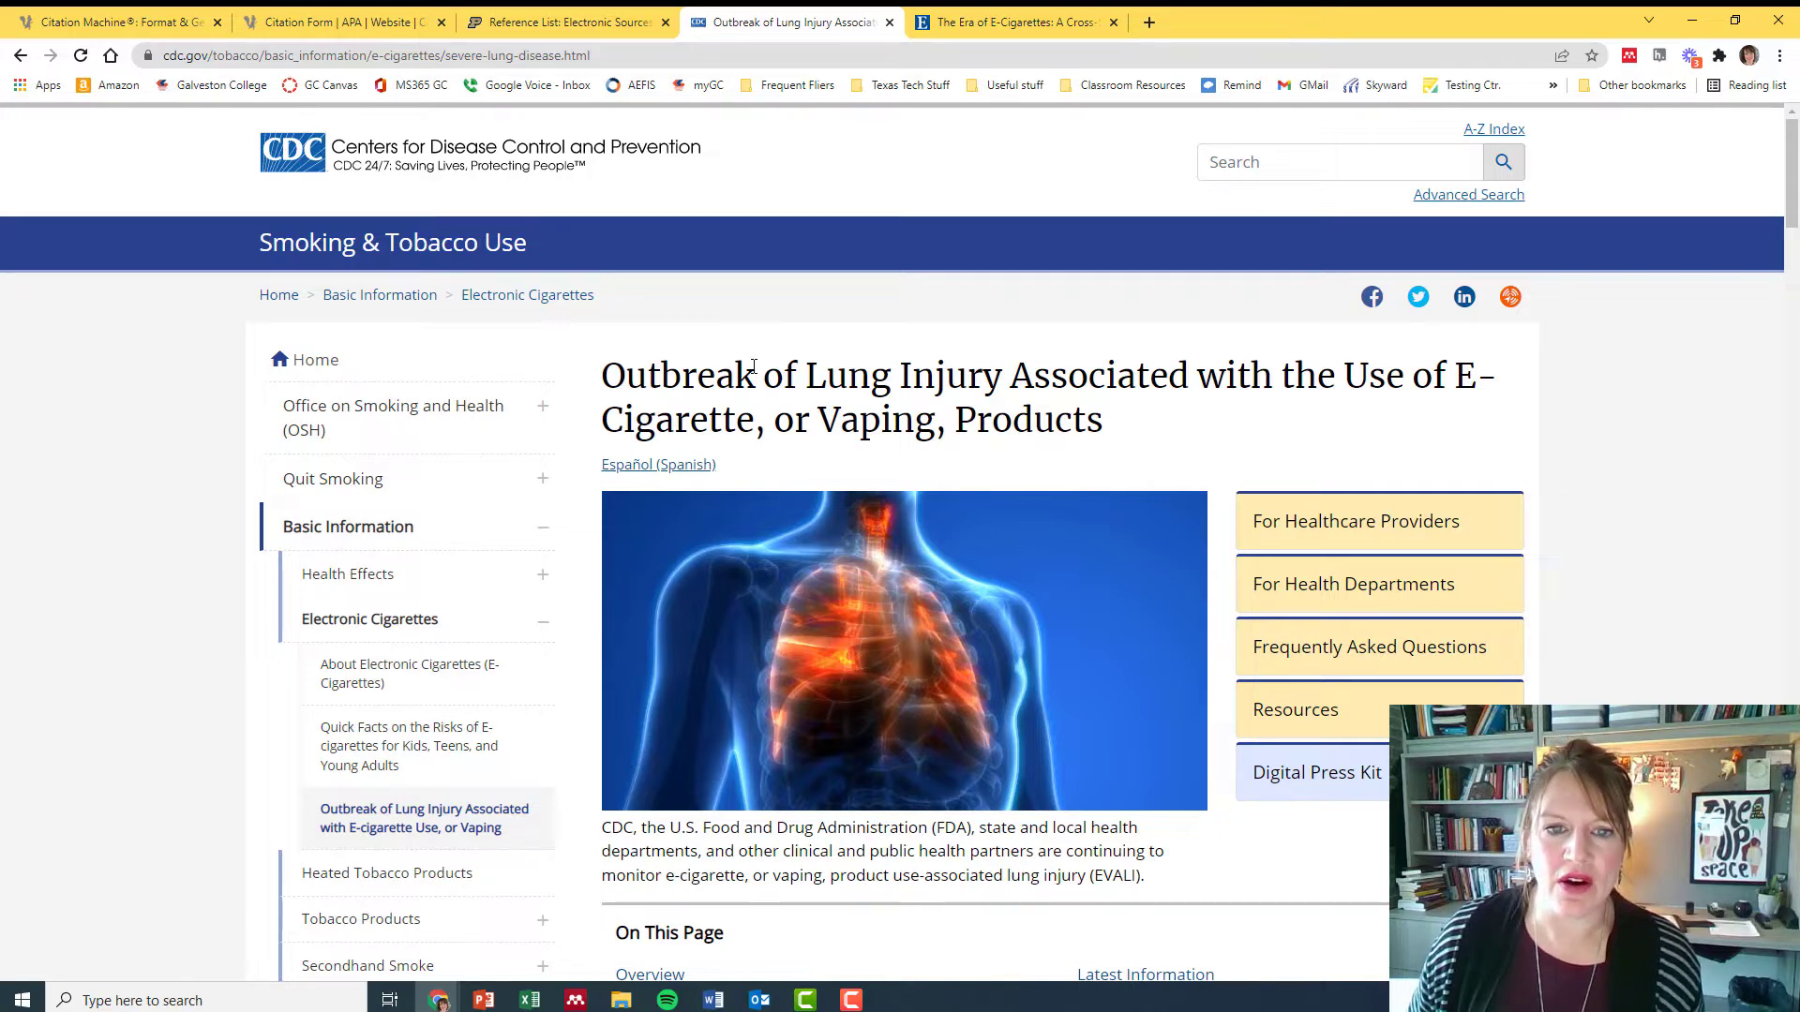
pyautogui.scroll(-4, 850, 413)
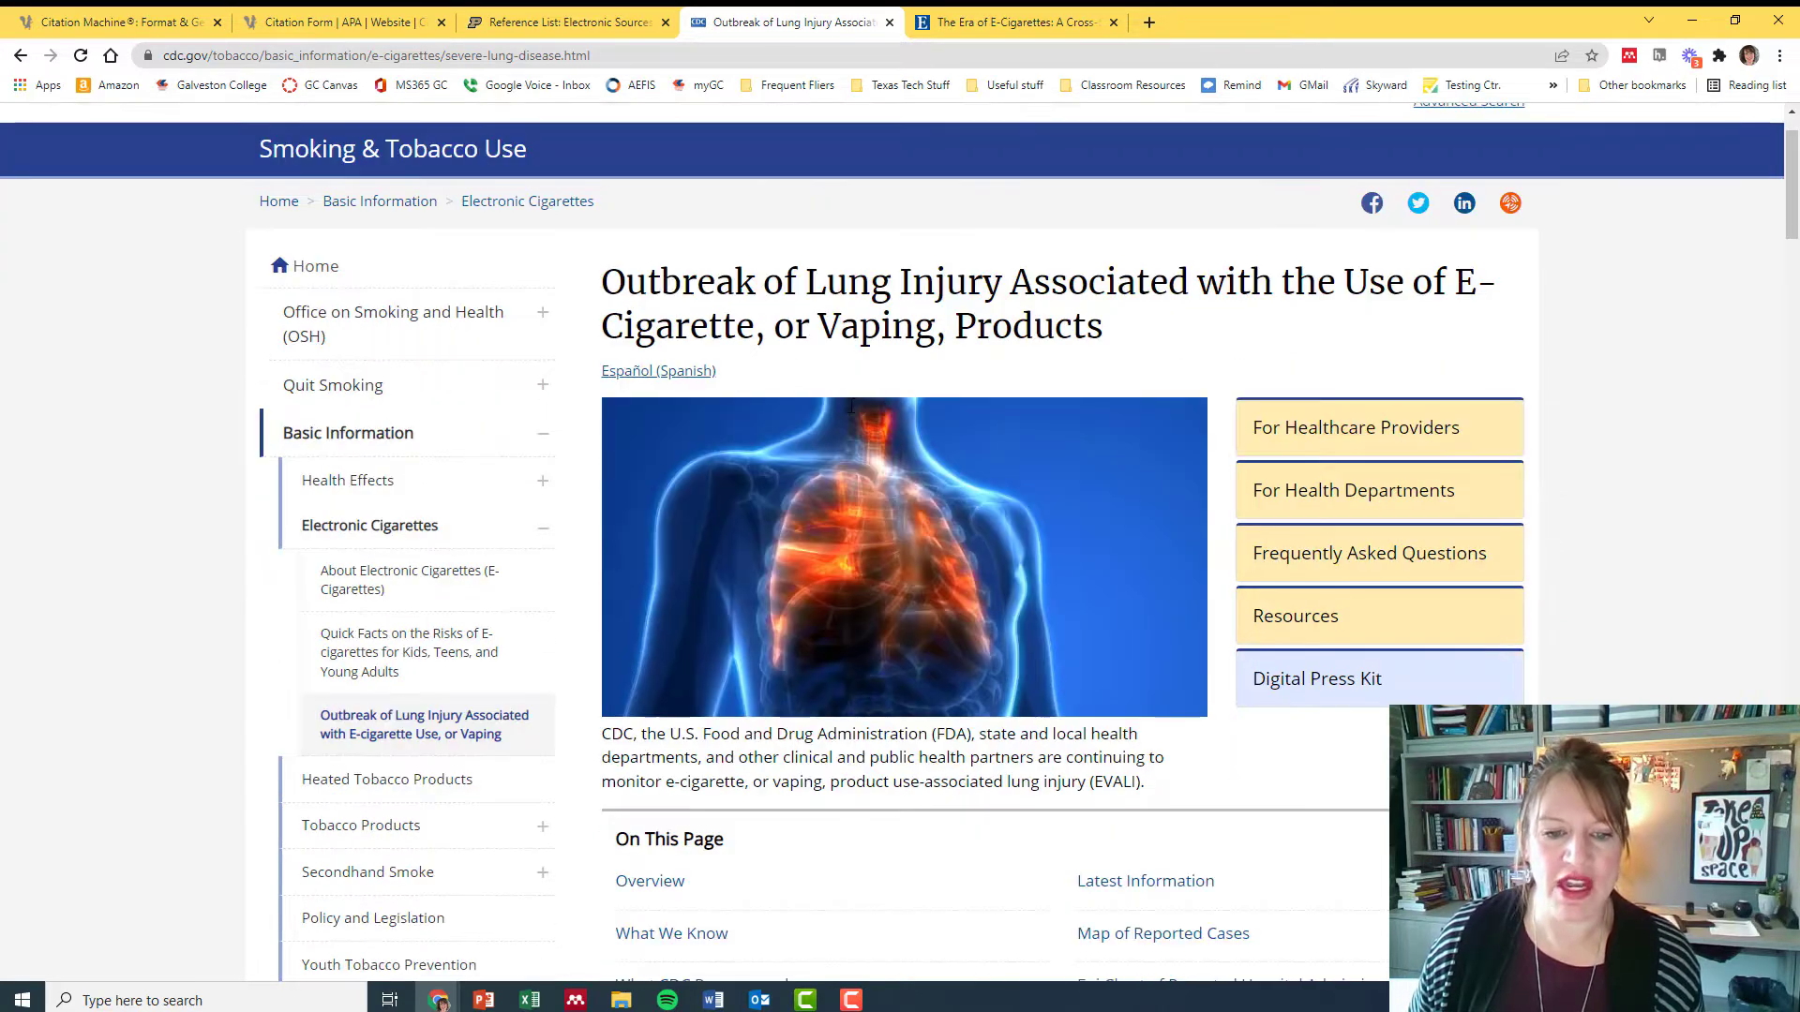
pyautogui.scroll(-3, 850, 412)
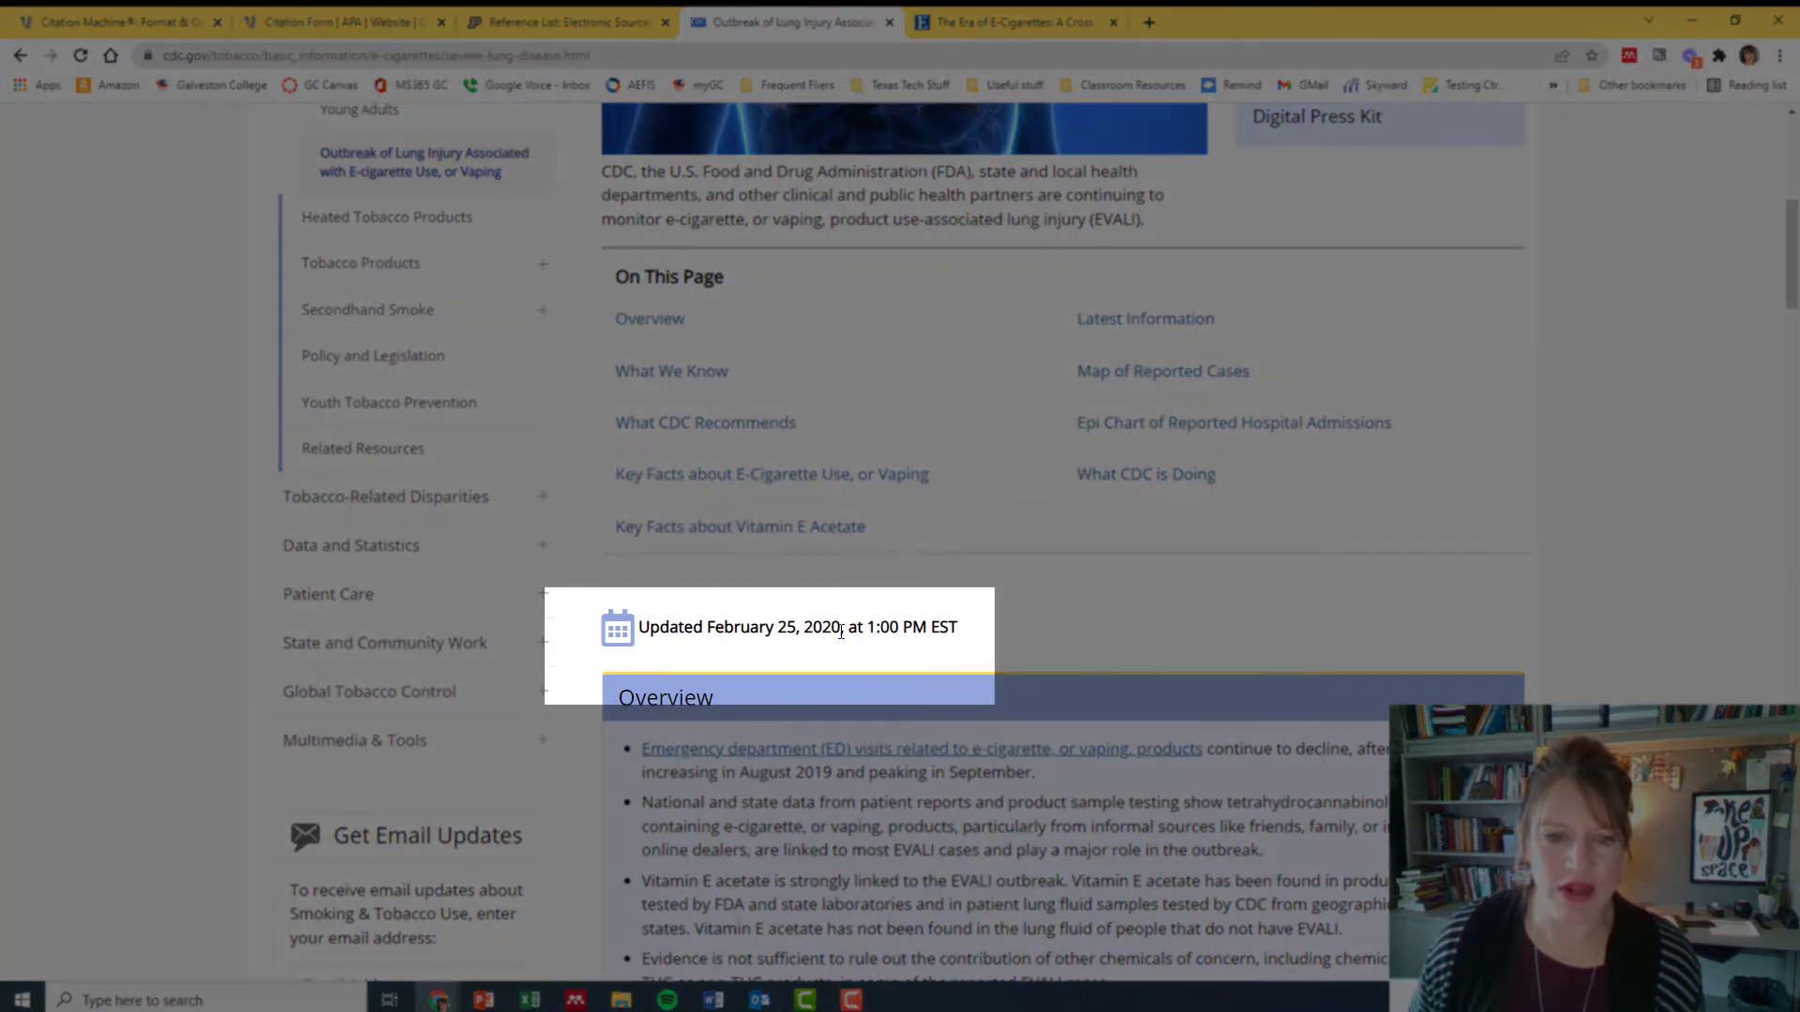
pyautogui.scroll(4, 841, 632)
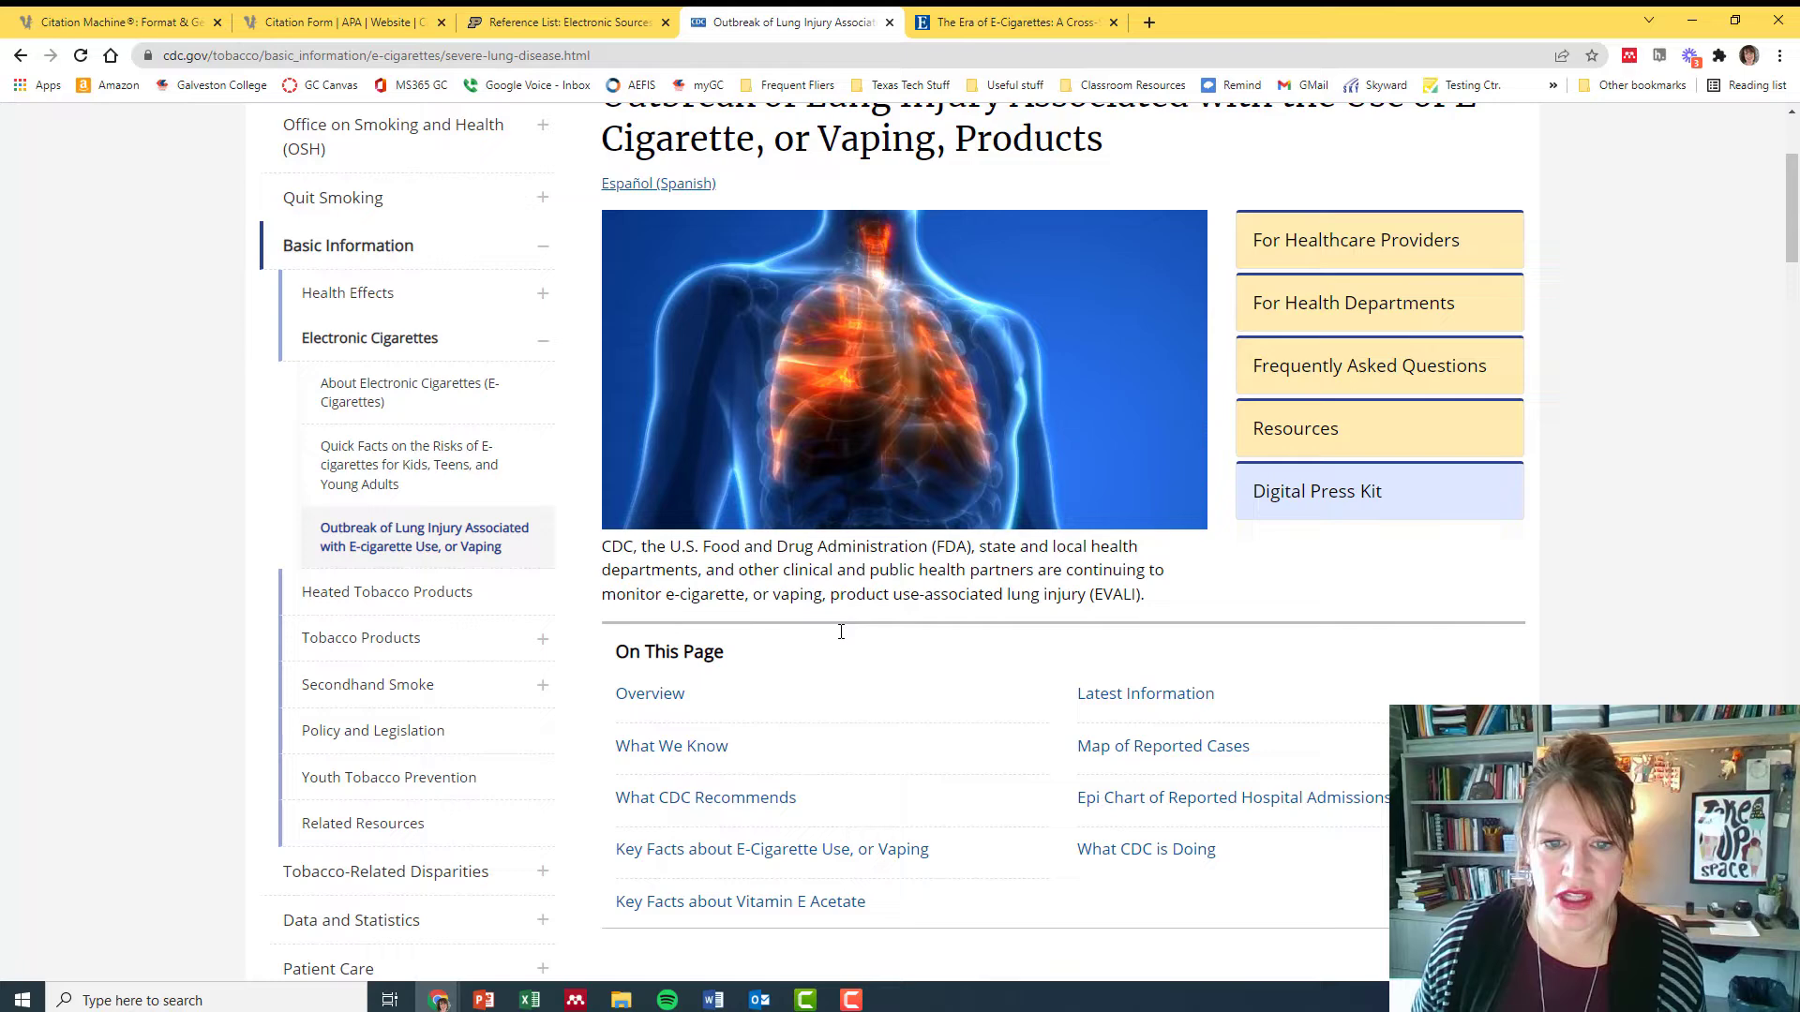
pyautogui.scroll(1, 841, 632)
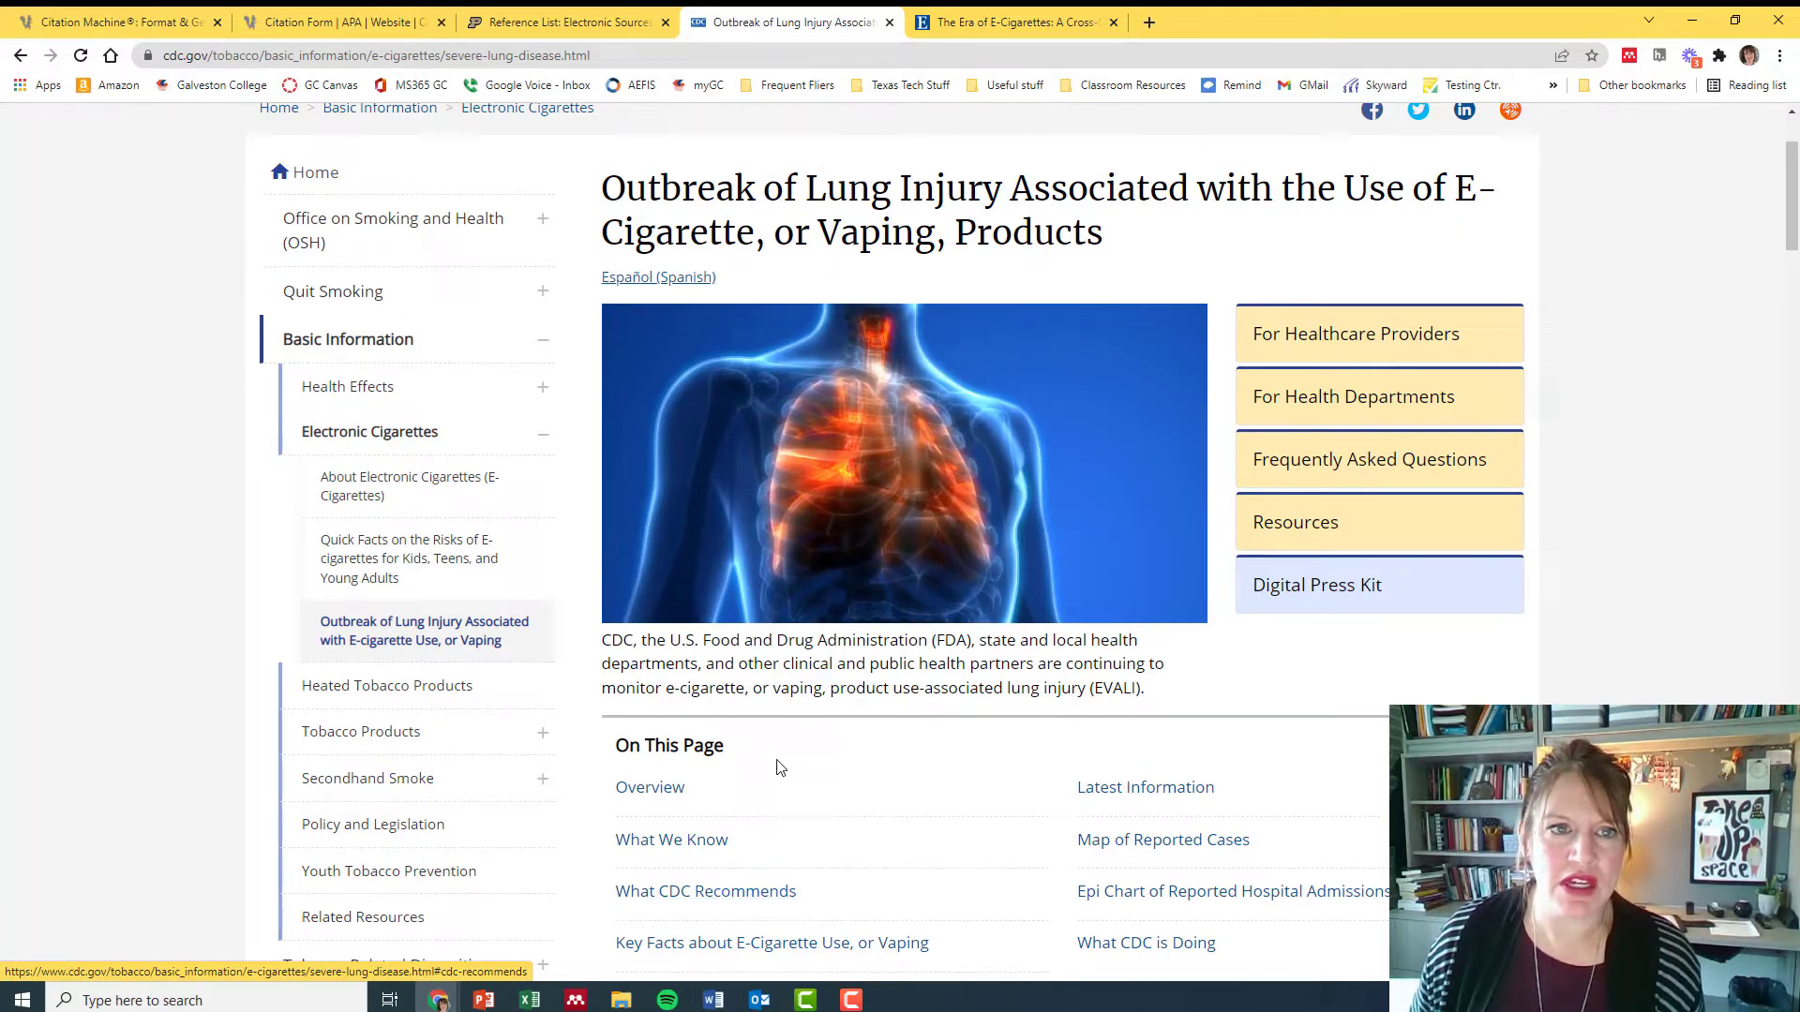
pyautogui.moveTo(712, 999)
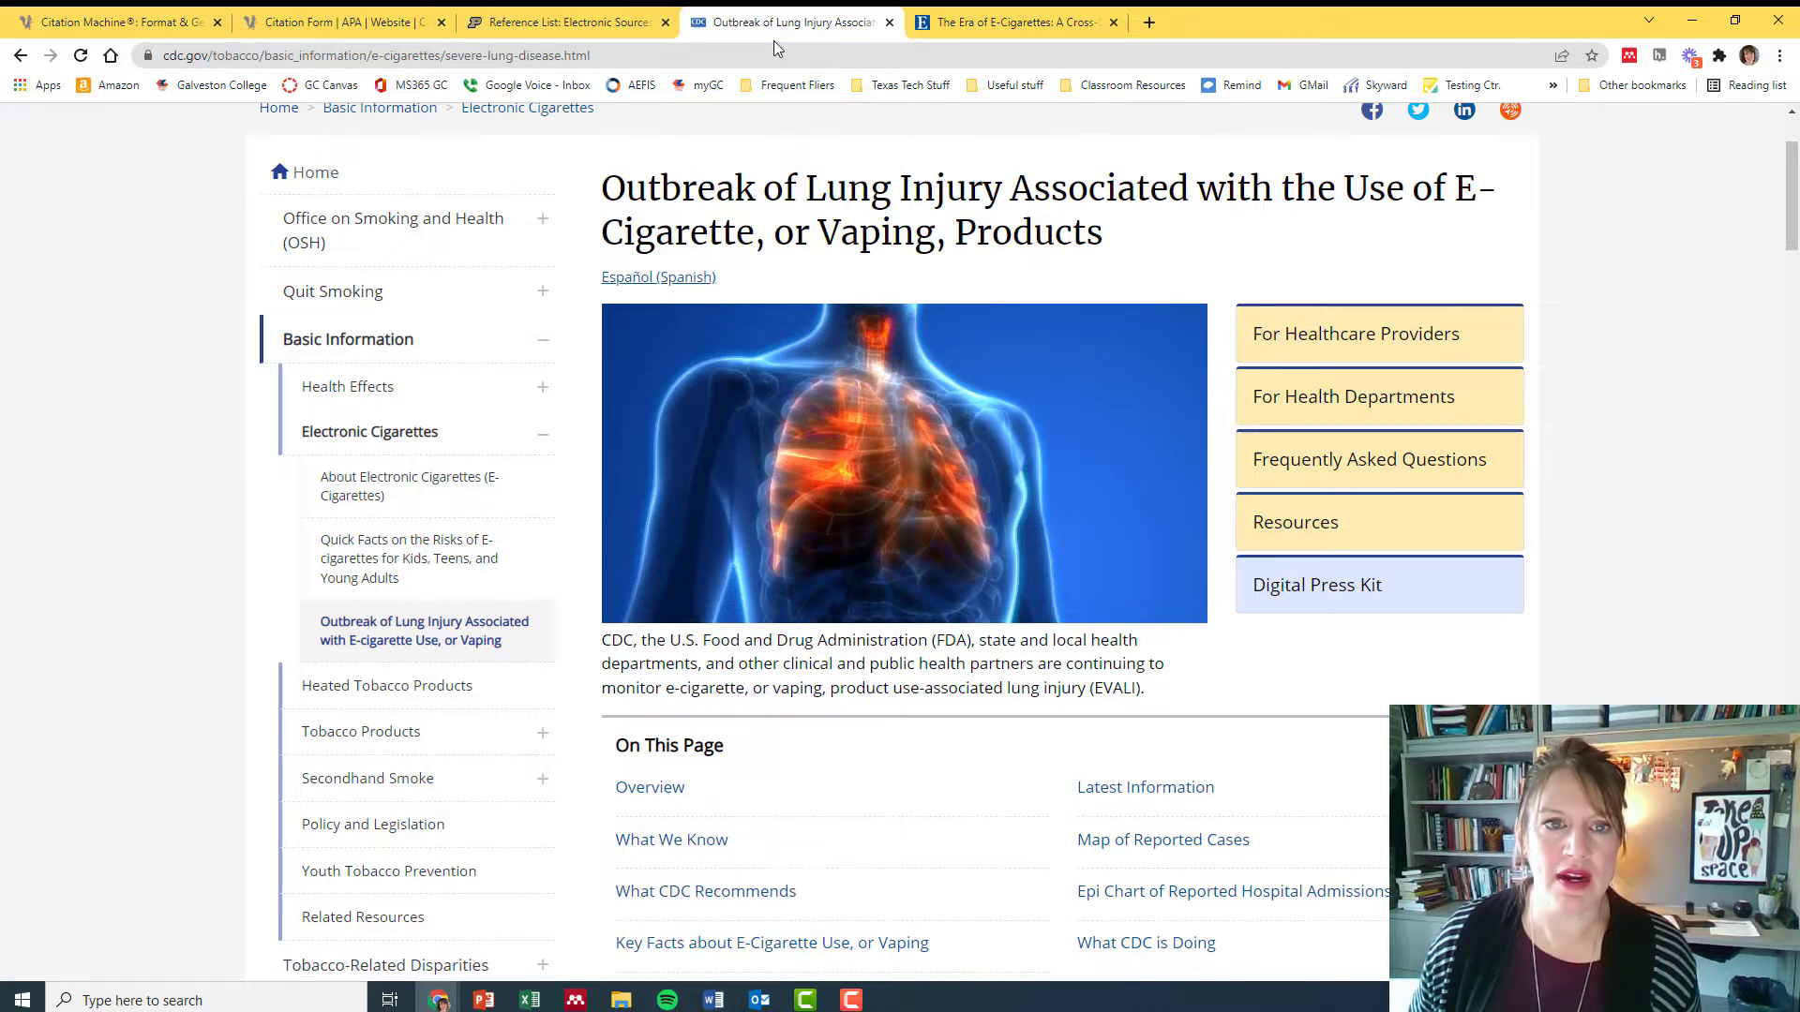
# Step: Bring Word's Document1 with the CDC citation to the front and maximize it
pyautogui.click(752, 57)
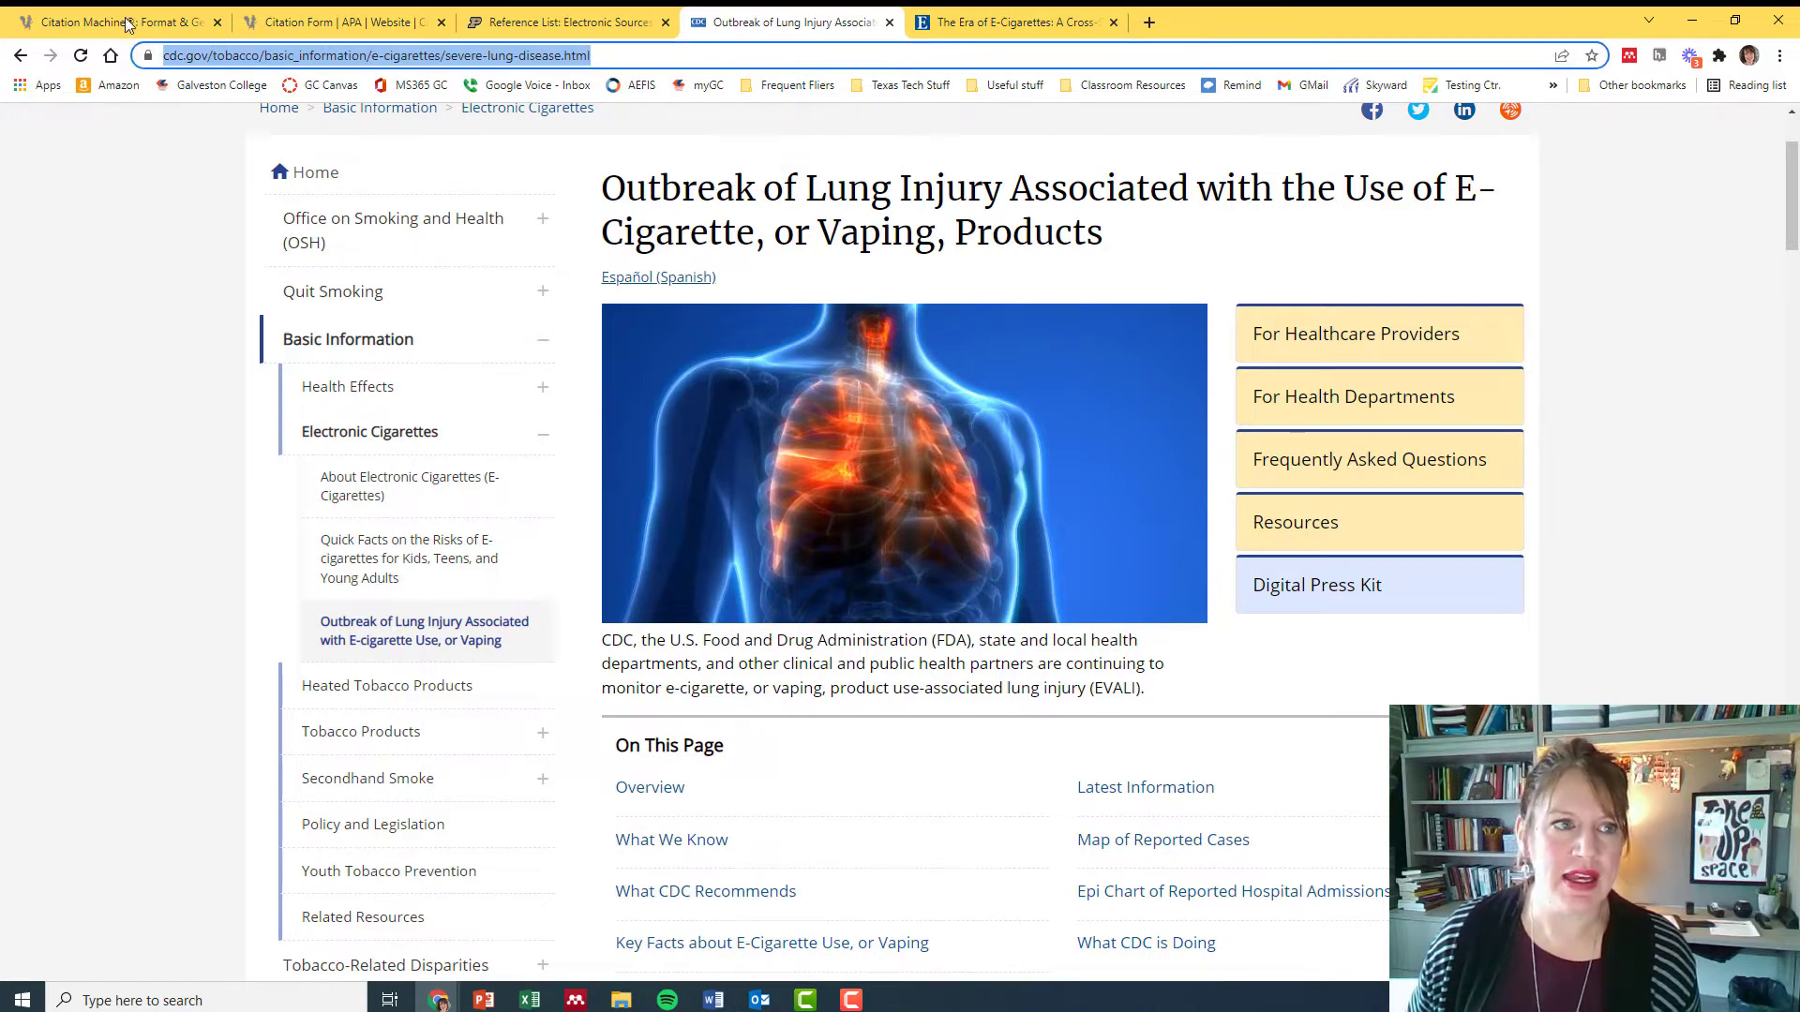
pyautogui.click(714, 1001)
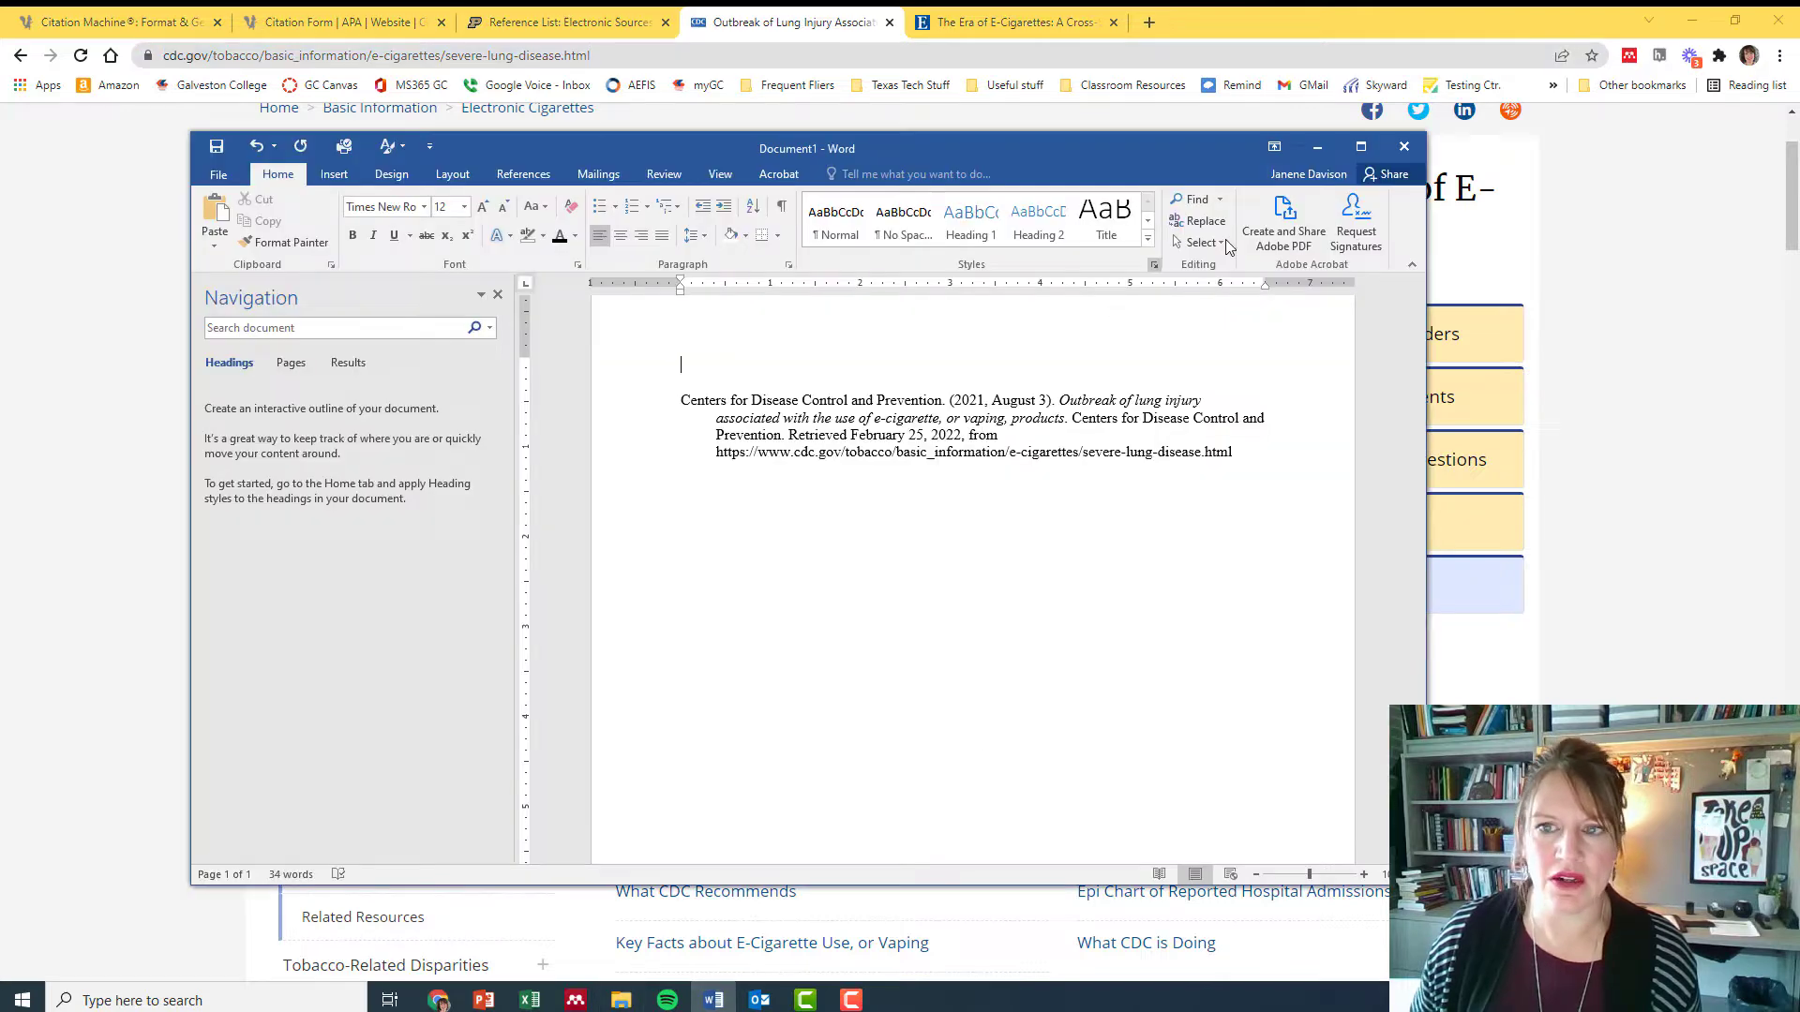
pyautogui.click(1361, 147)
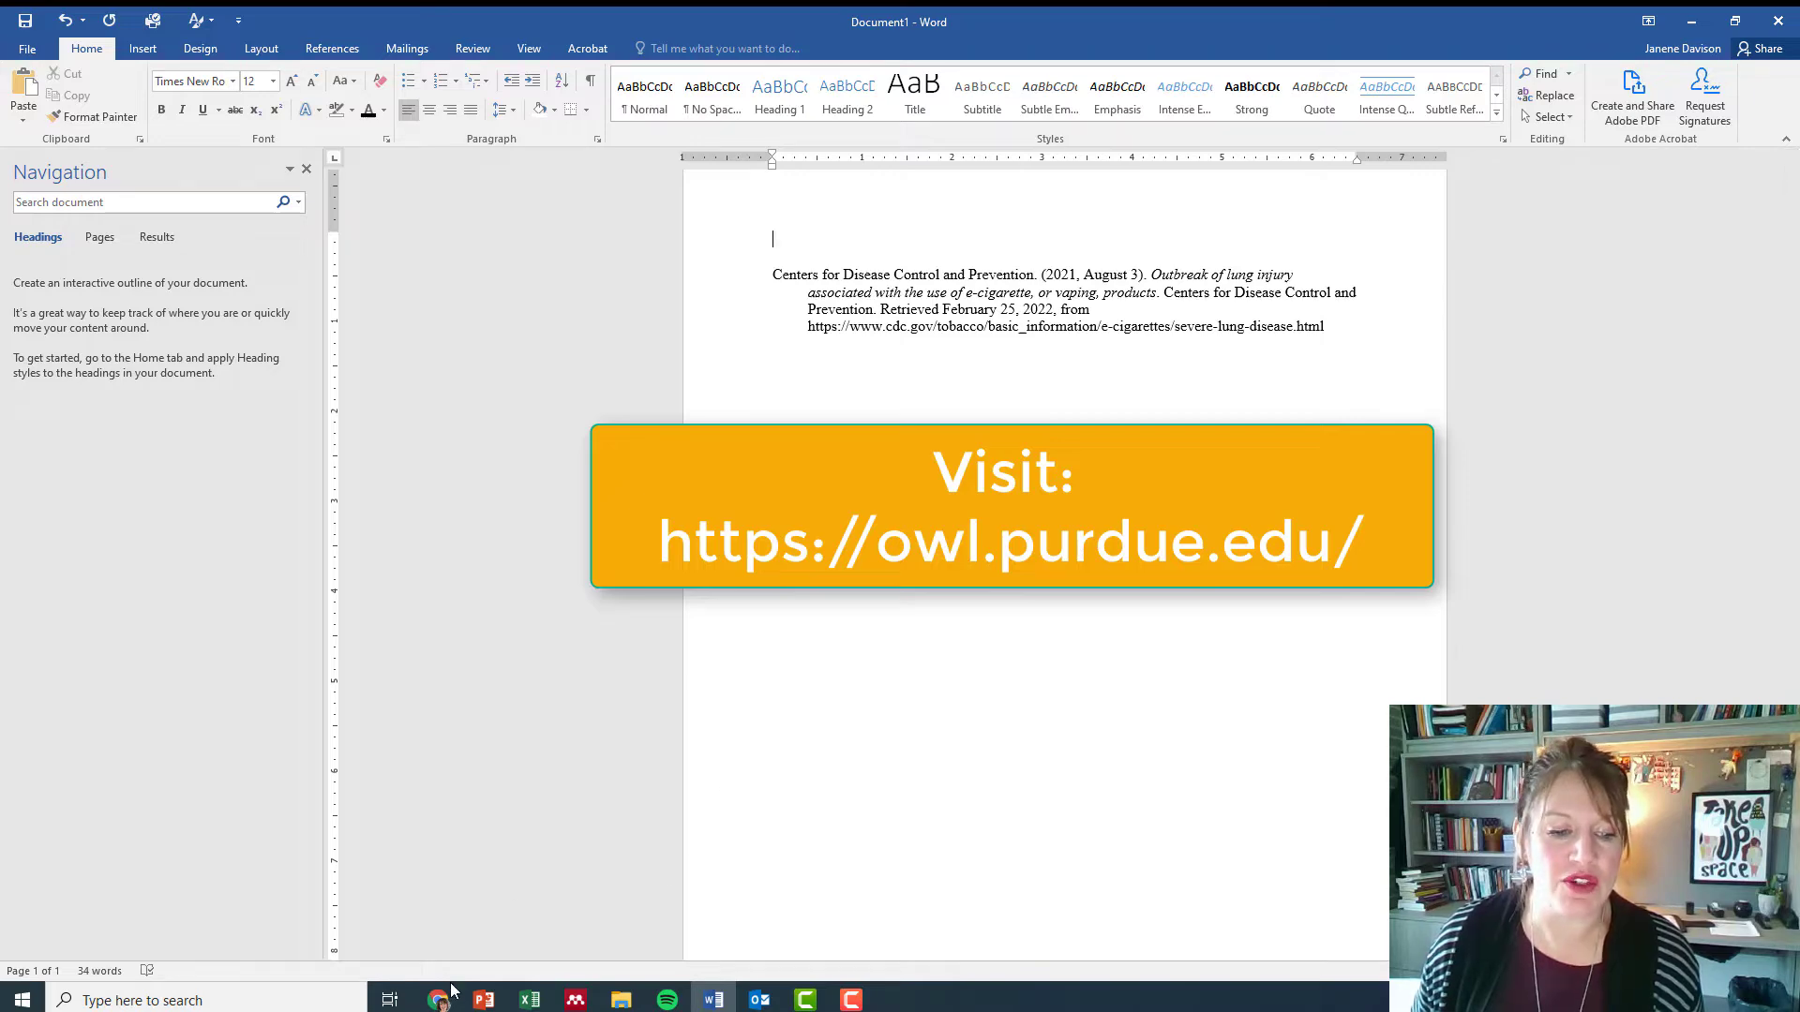
# Step: In Purdue OWL's Electronic Sources guide, locate the individual- and group-author webpage templates
pyautogui.moveTo(439, 999)
pyautogui.click(542, 898)
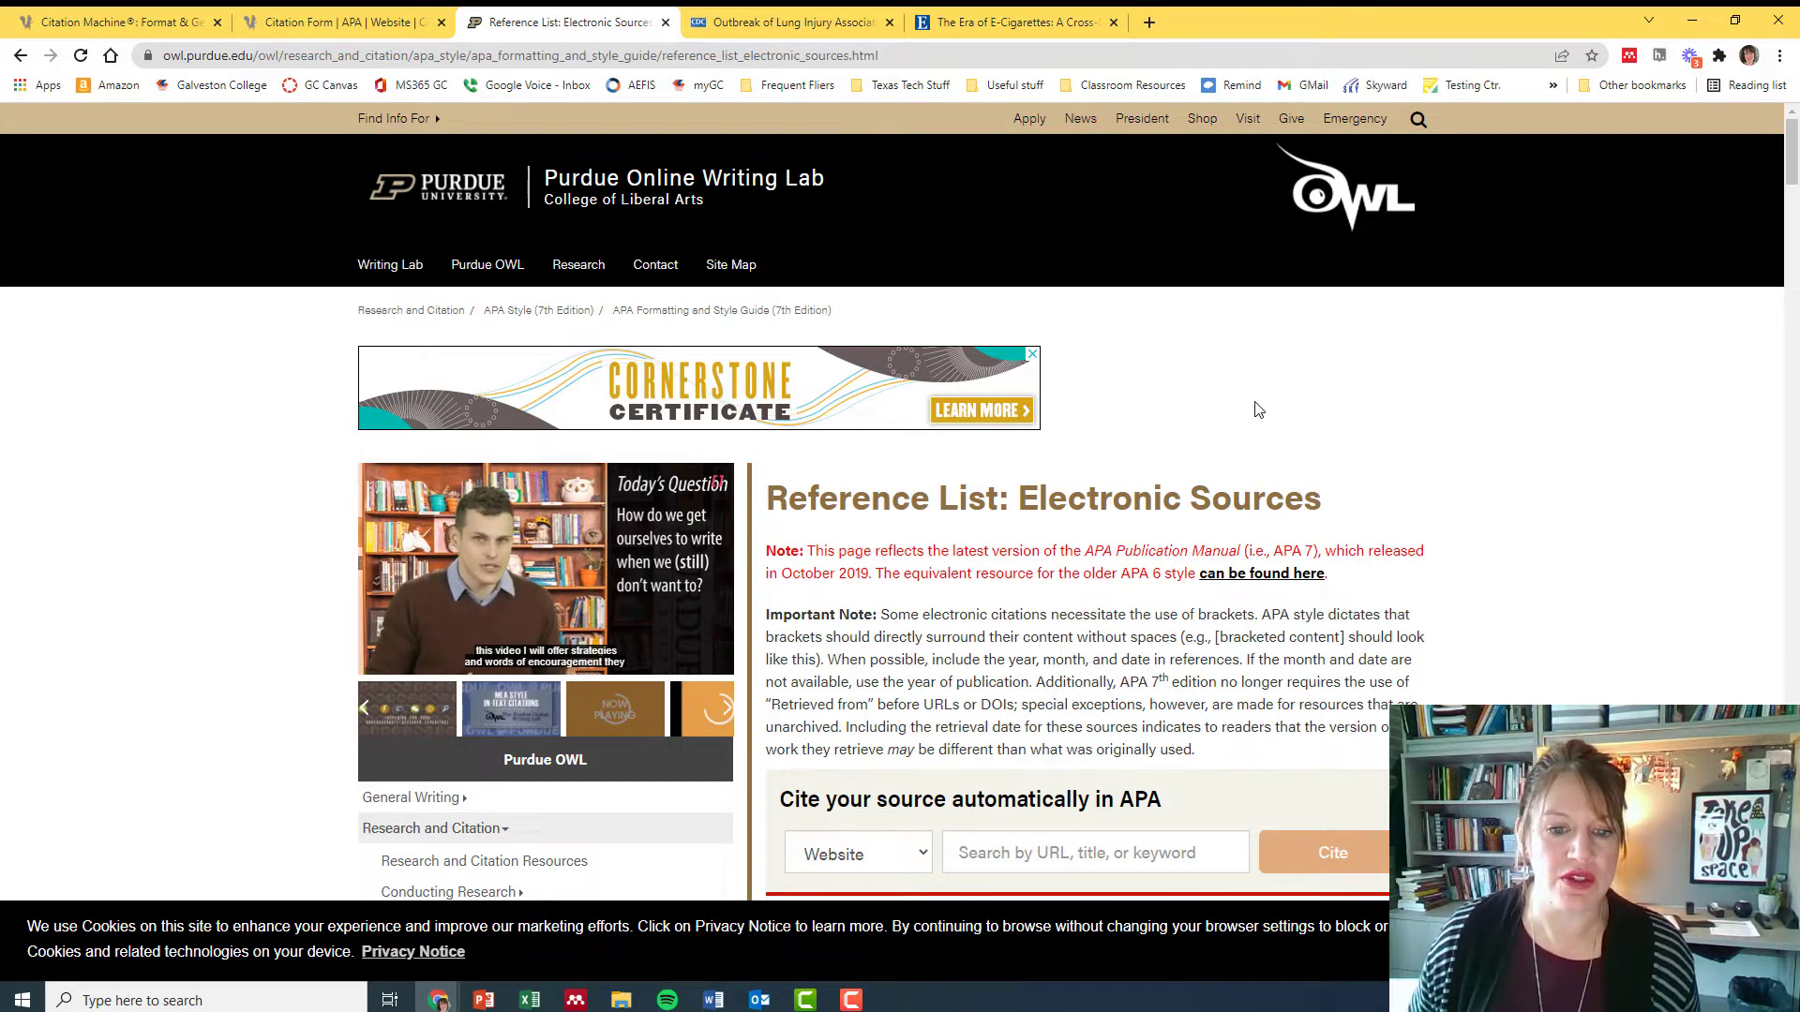
pyautogui.scroll(-8, 1257, 410)
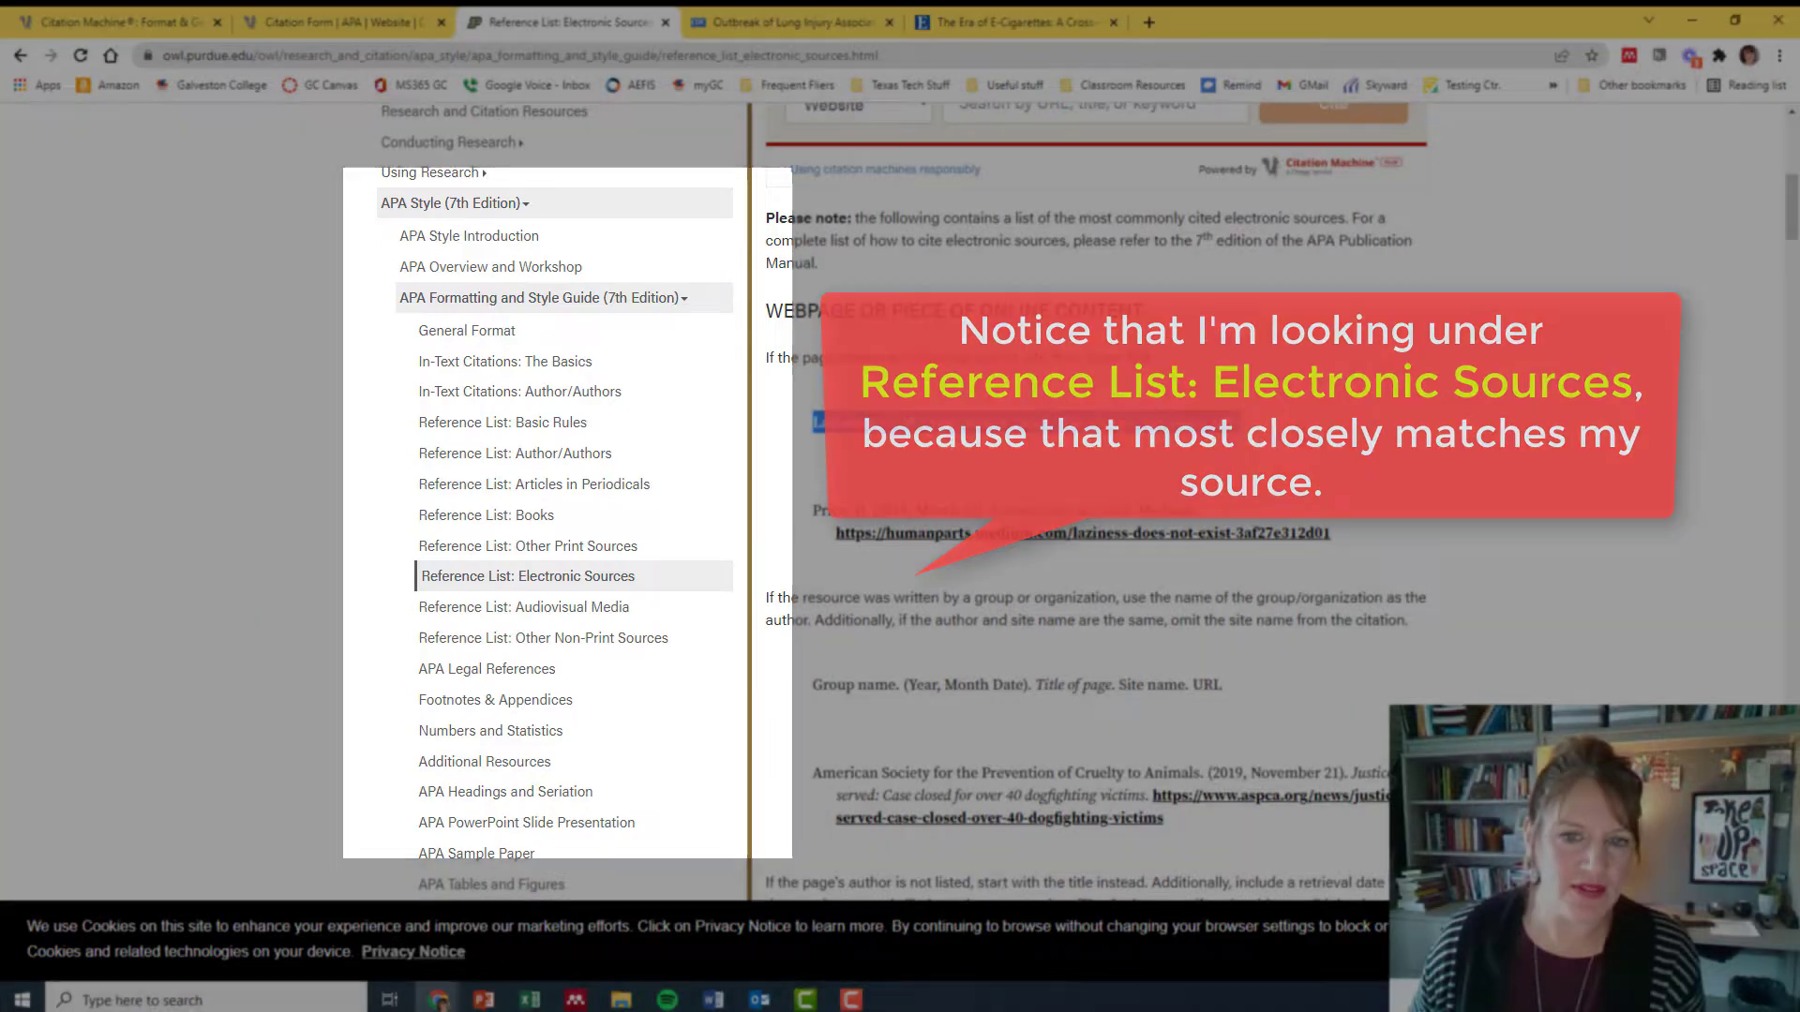
pyautogui.moveTo(812, 424); pyautogui.dragTo(1302, 433)
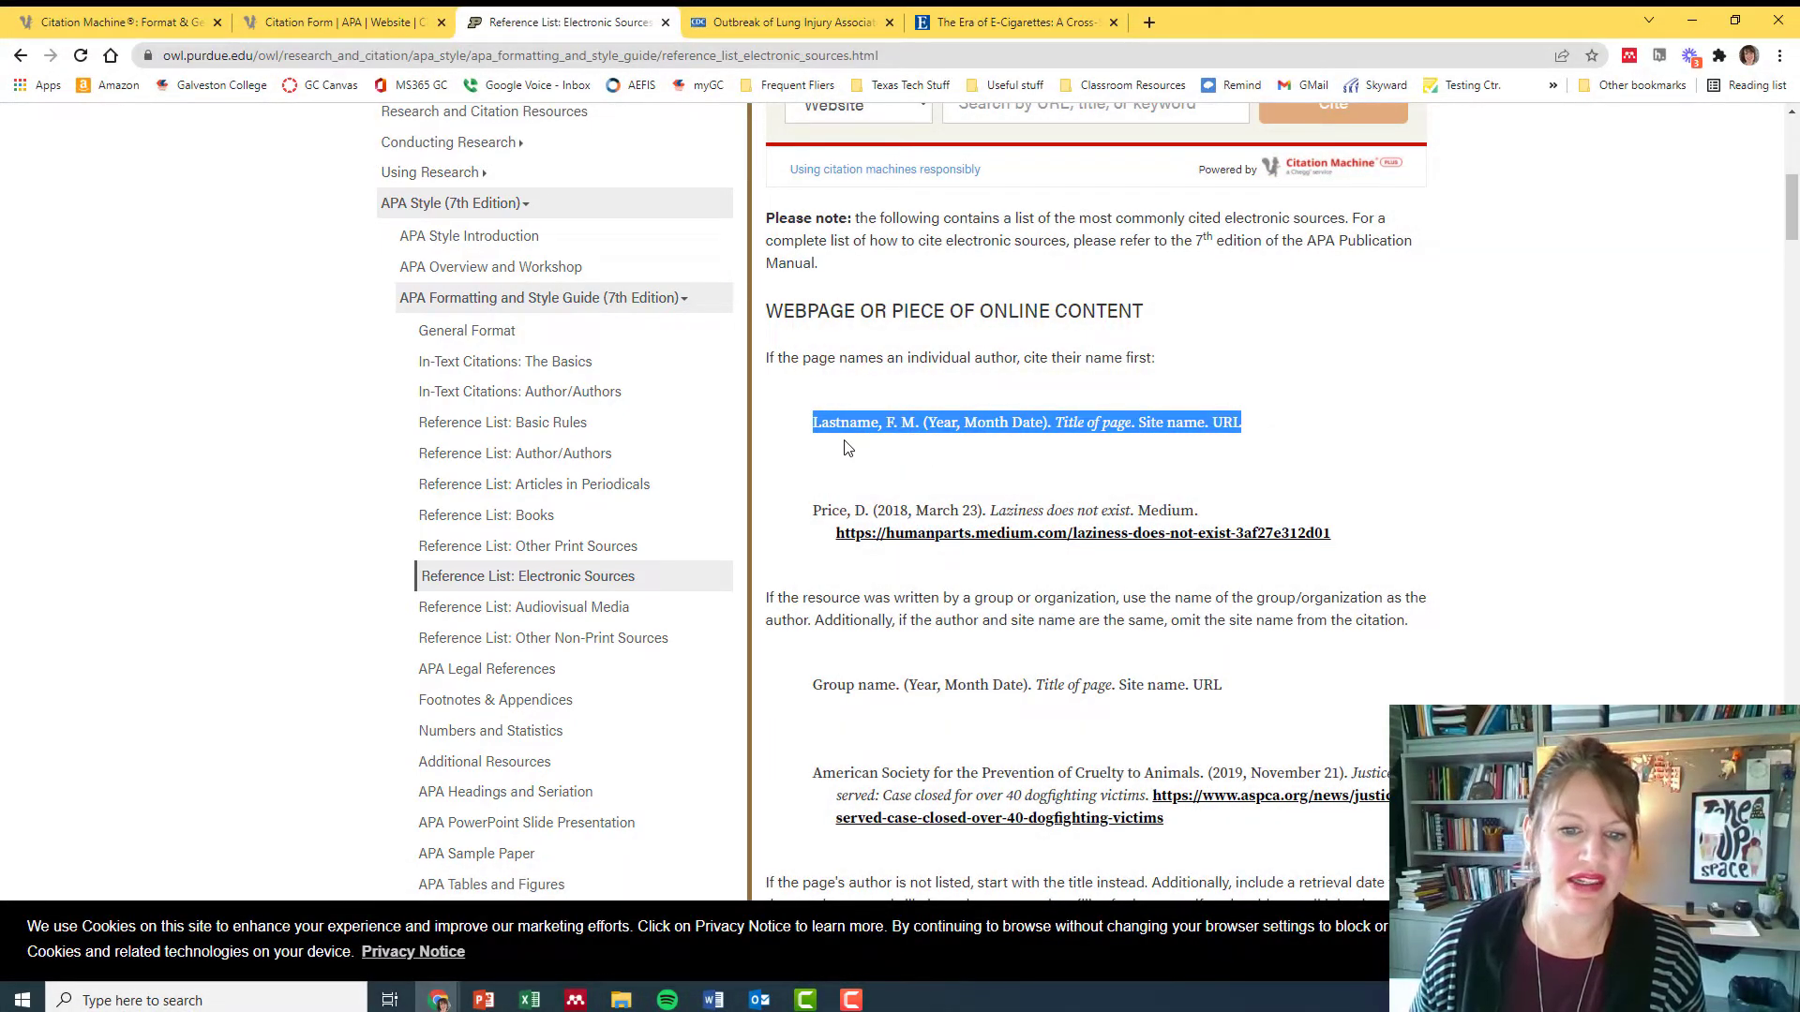
pyautogui.scroll(-2, 848, 448)
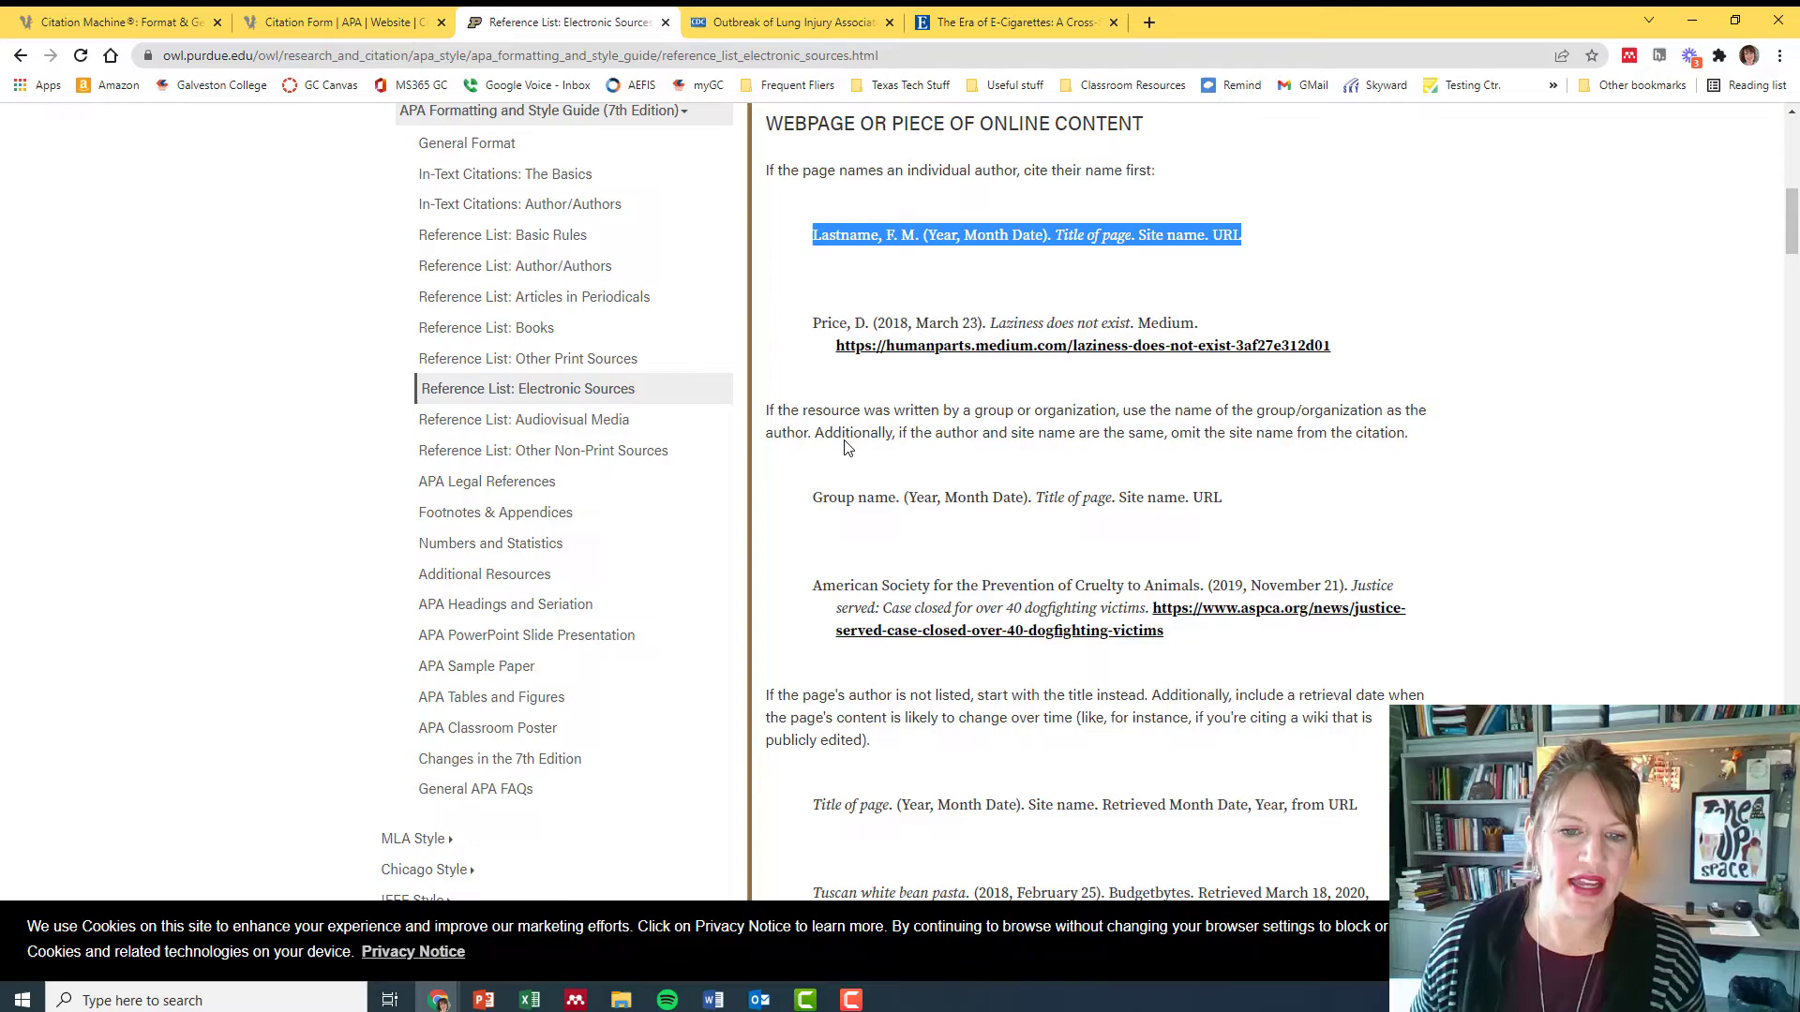
pyautogui.scroll(-1, 812, 413)
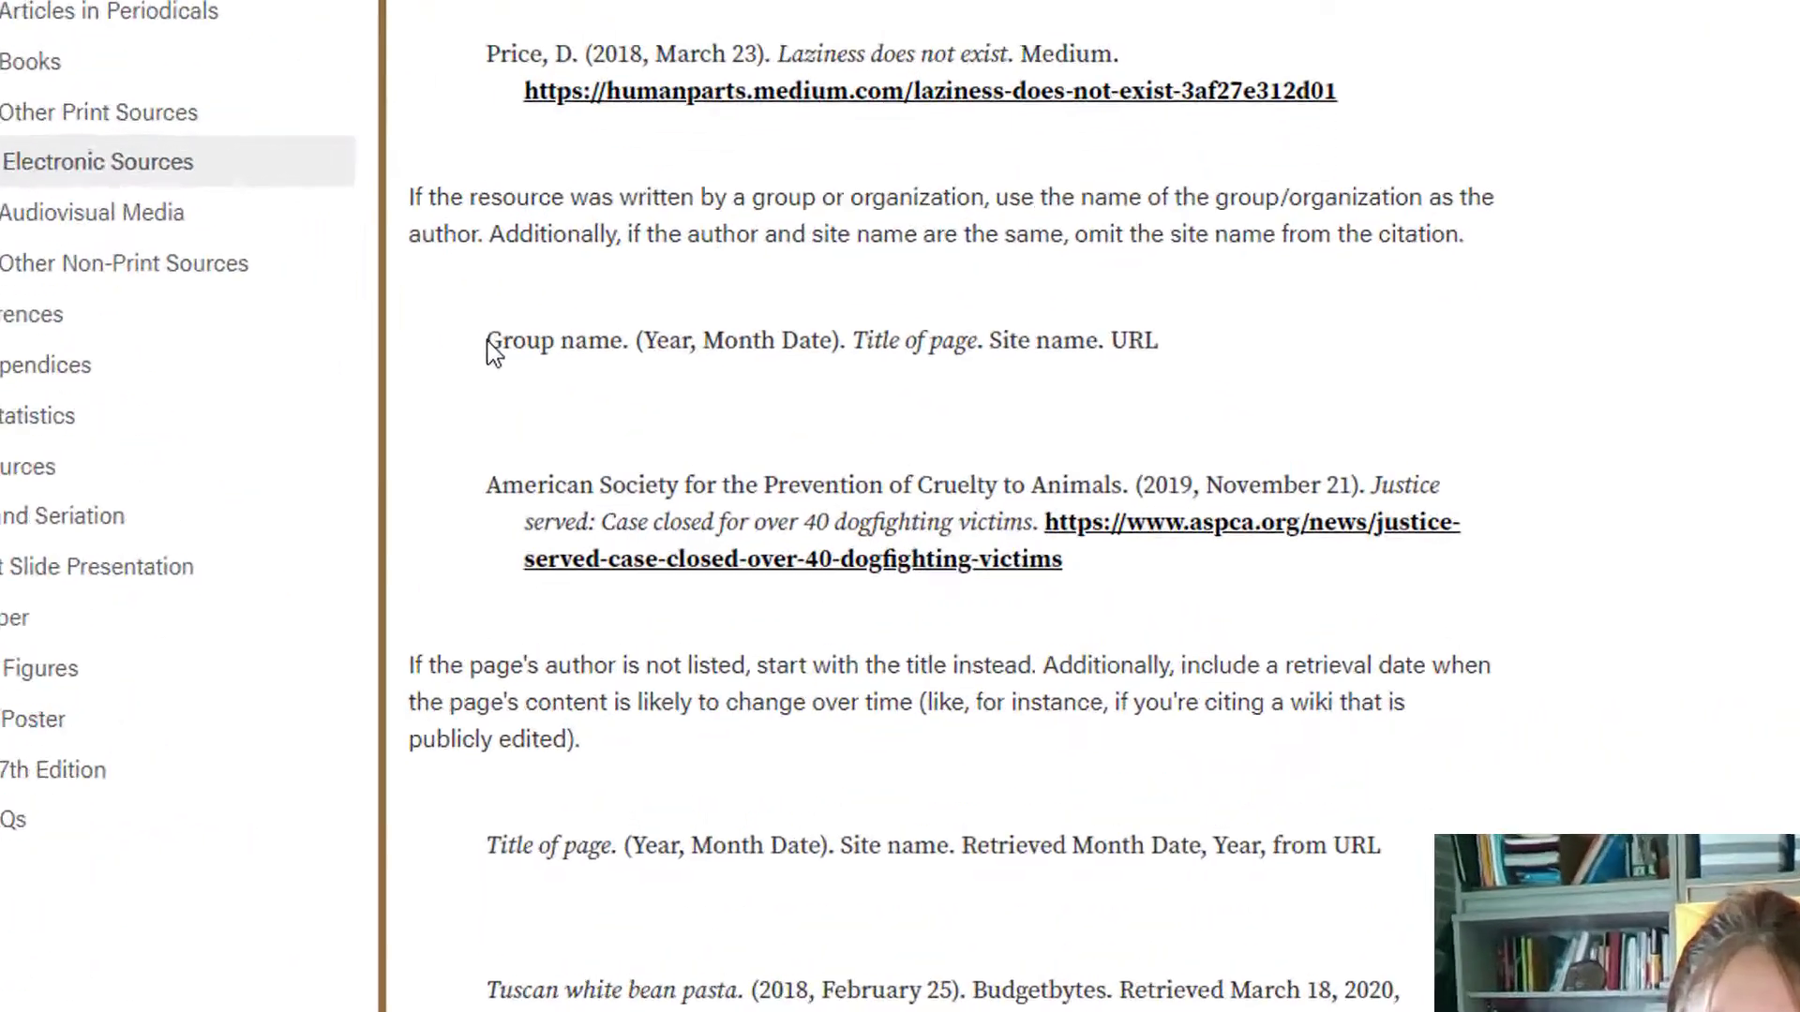
pyautogui.moveTo(812, 405); pyautogui.dragTo(894, 405)
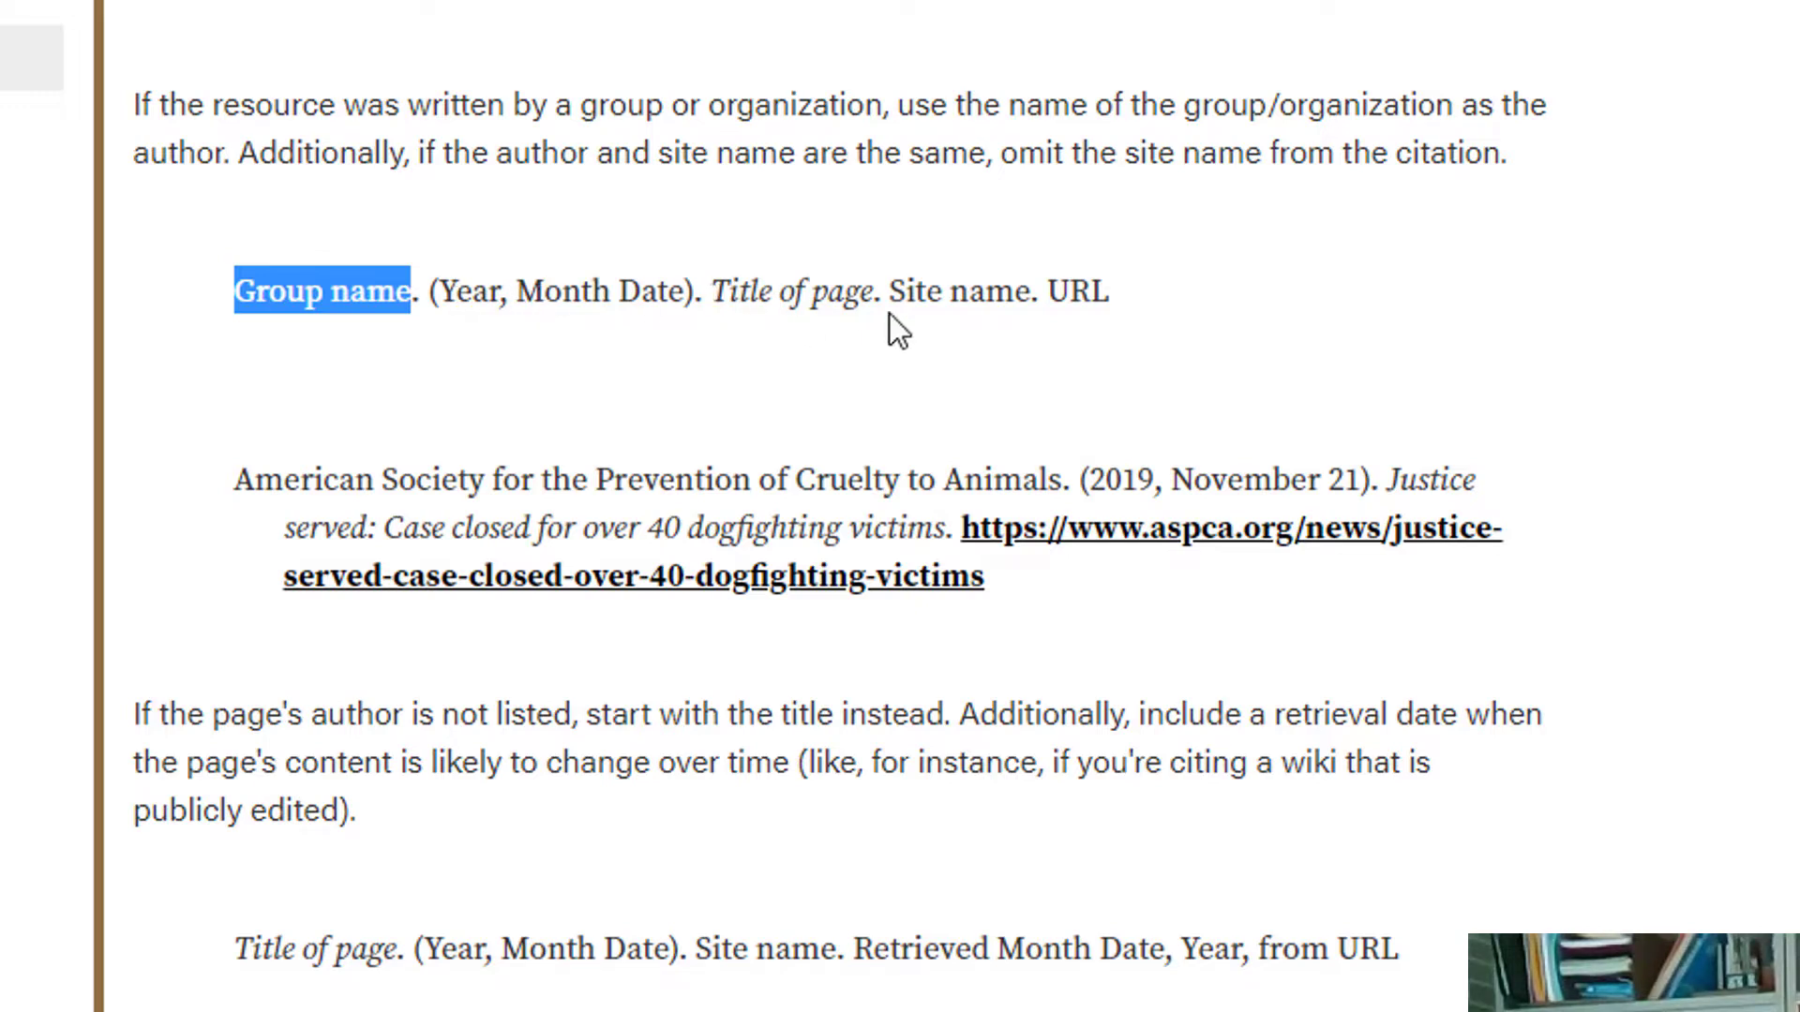
pyautogui.moveTo(895, 296); pyautogui.dragTo(1051, 300)
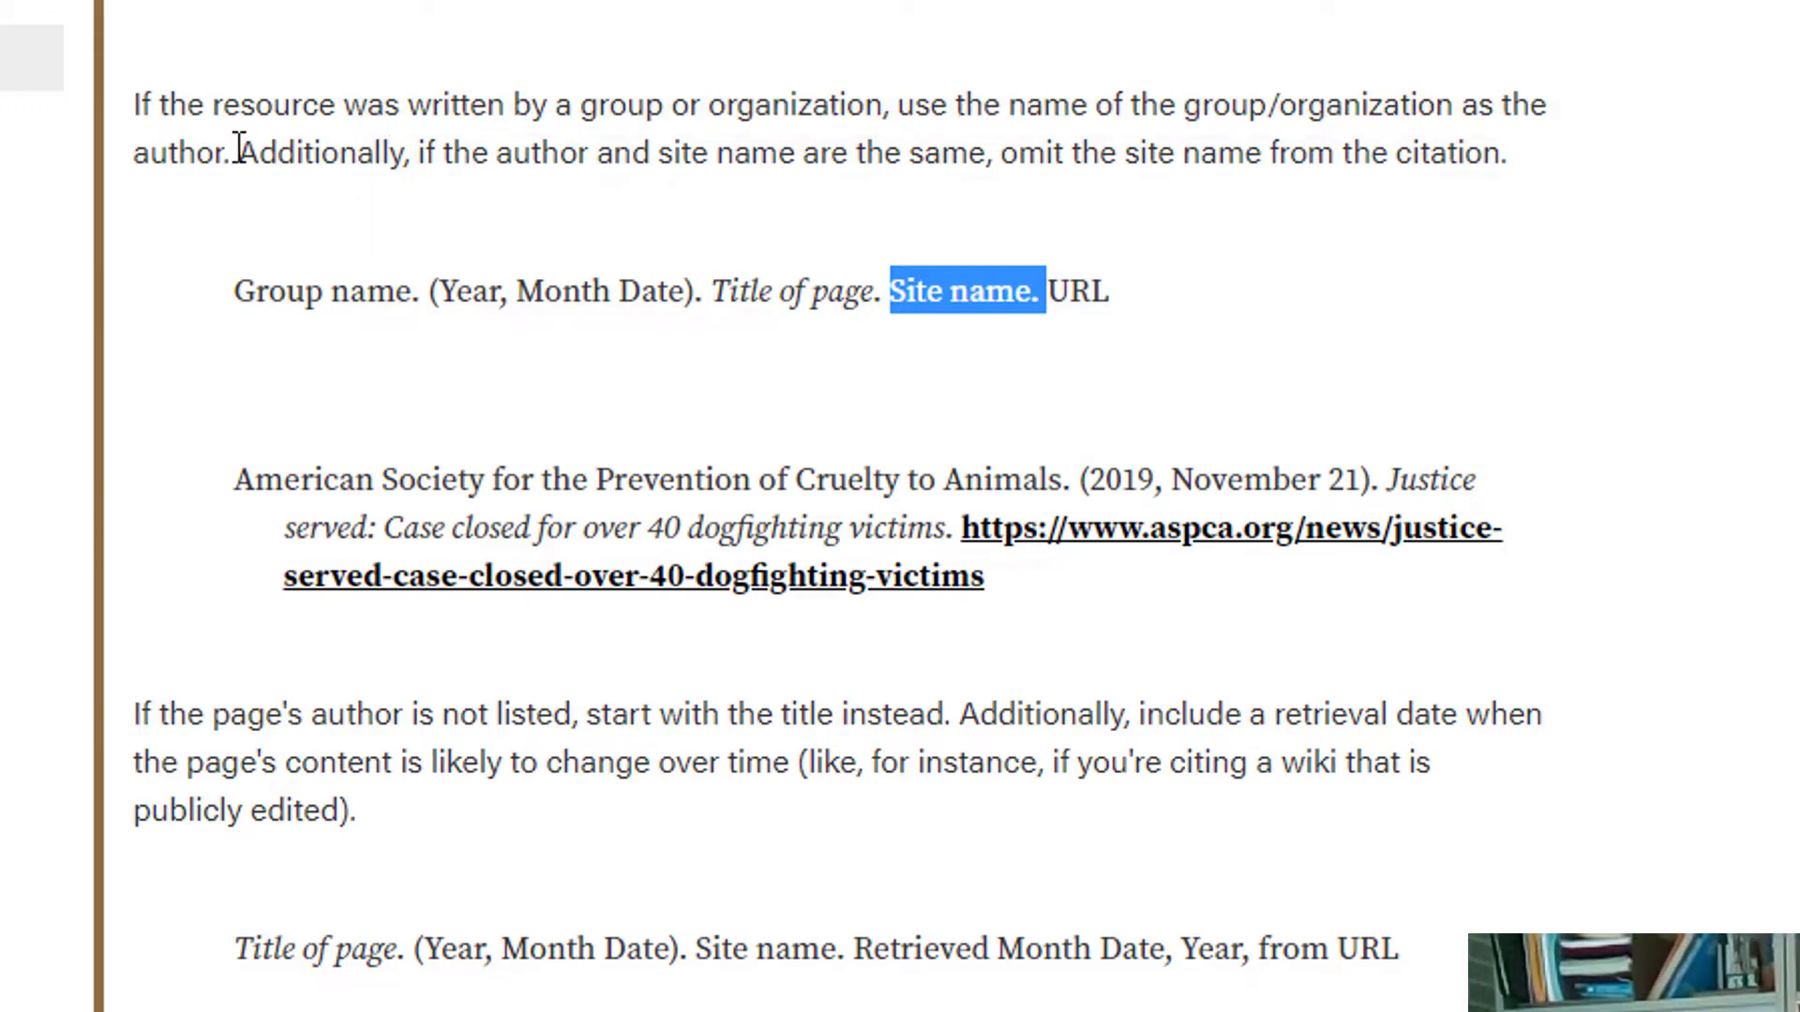
# Step: Place Word beside the guide and compare the CDC author with the example's group author
pyautogui.hotkey('alt', 'Tab')
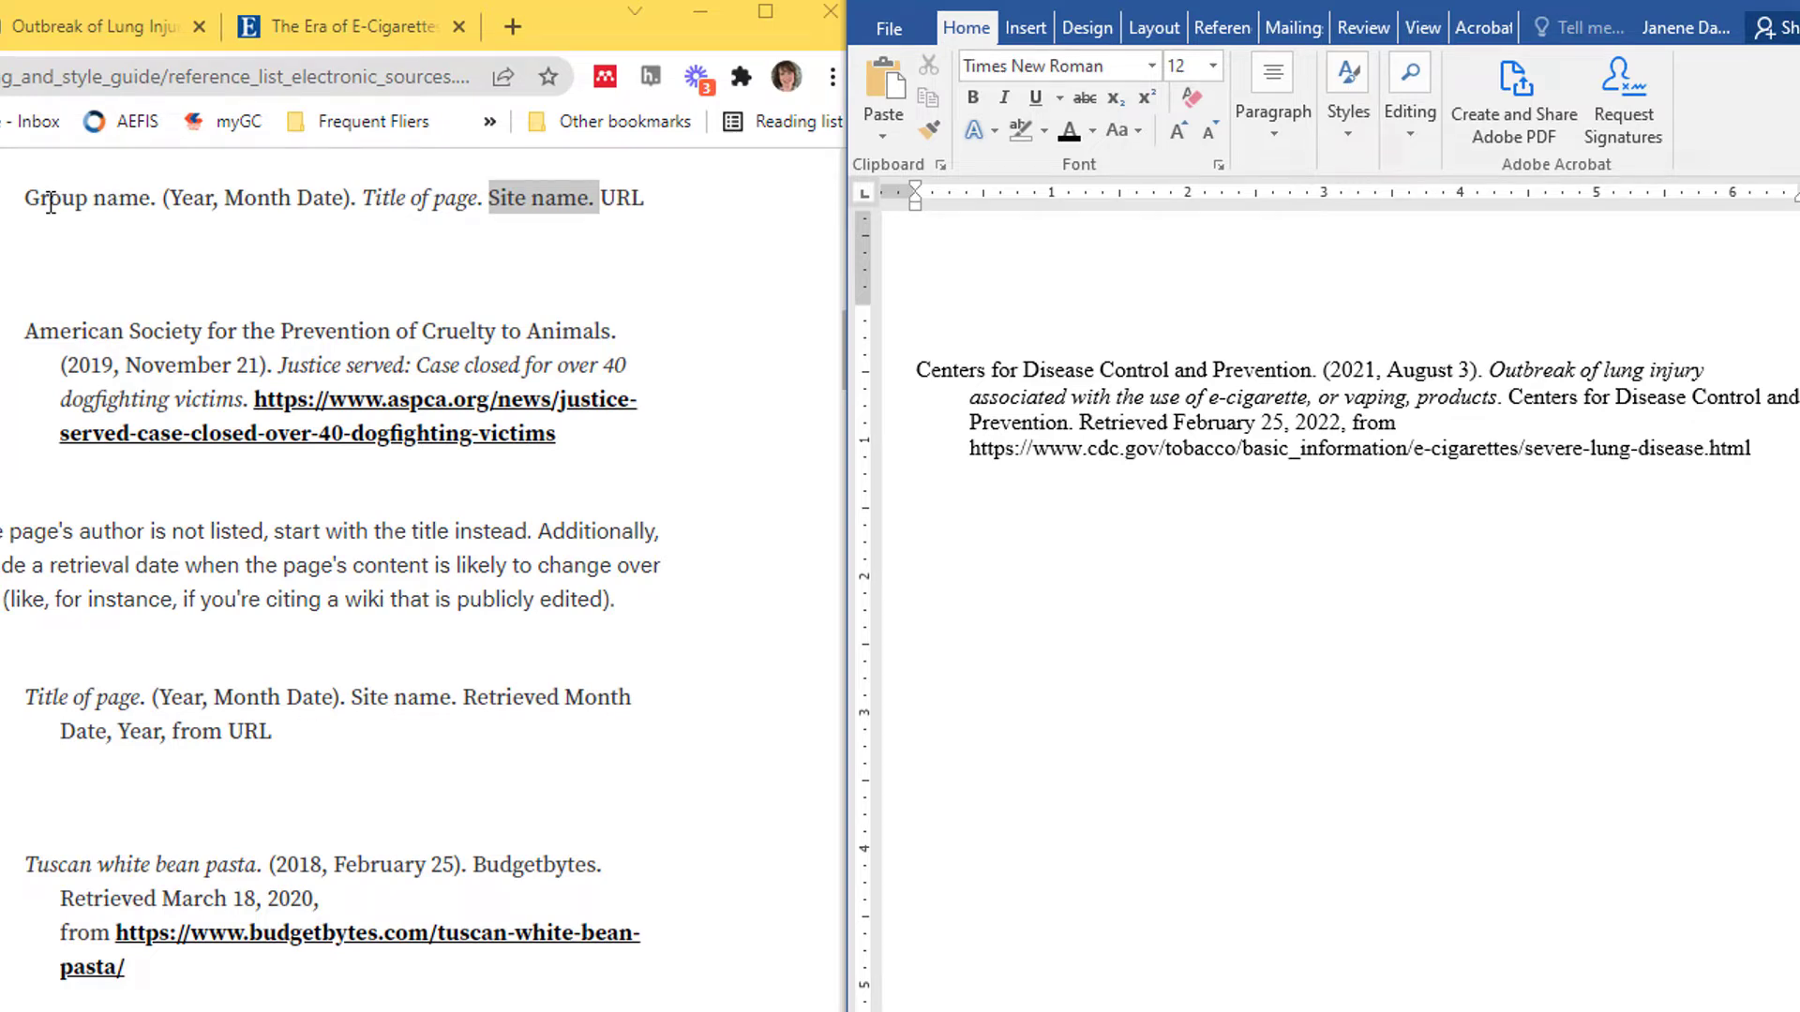
pyautogui.moveTo(919, 371); pyautogui.dragTo(1333, 371)
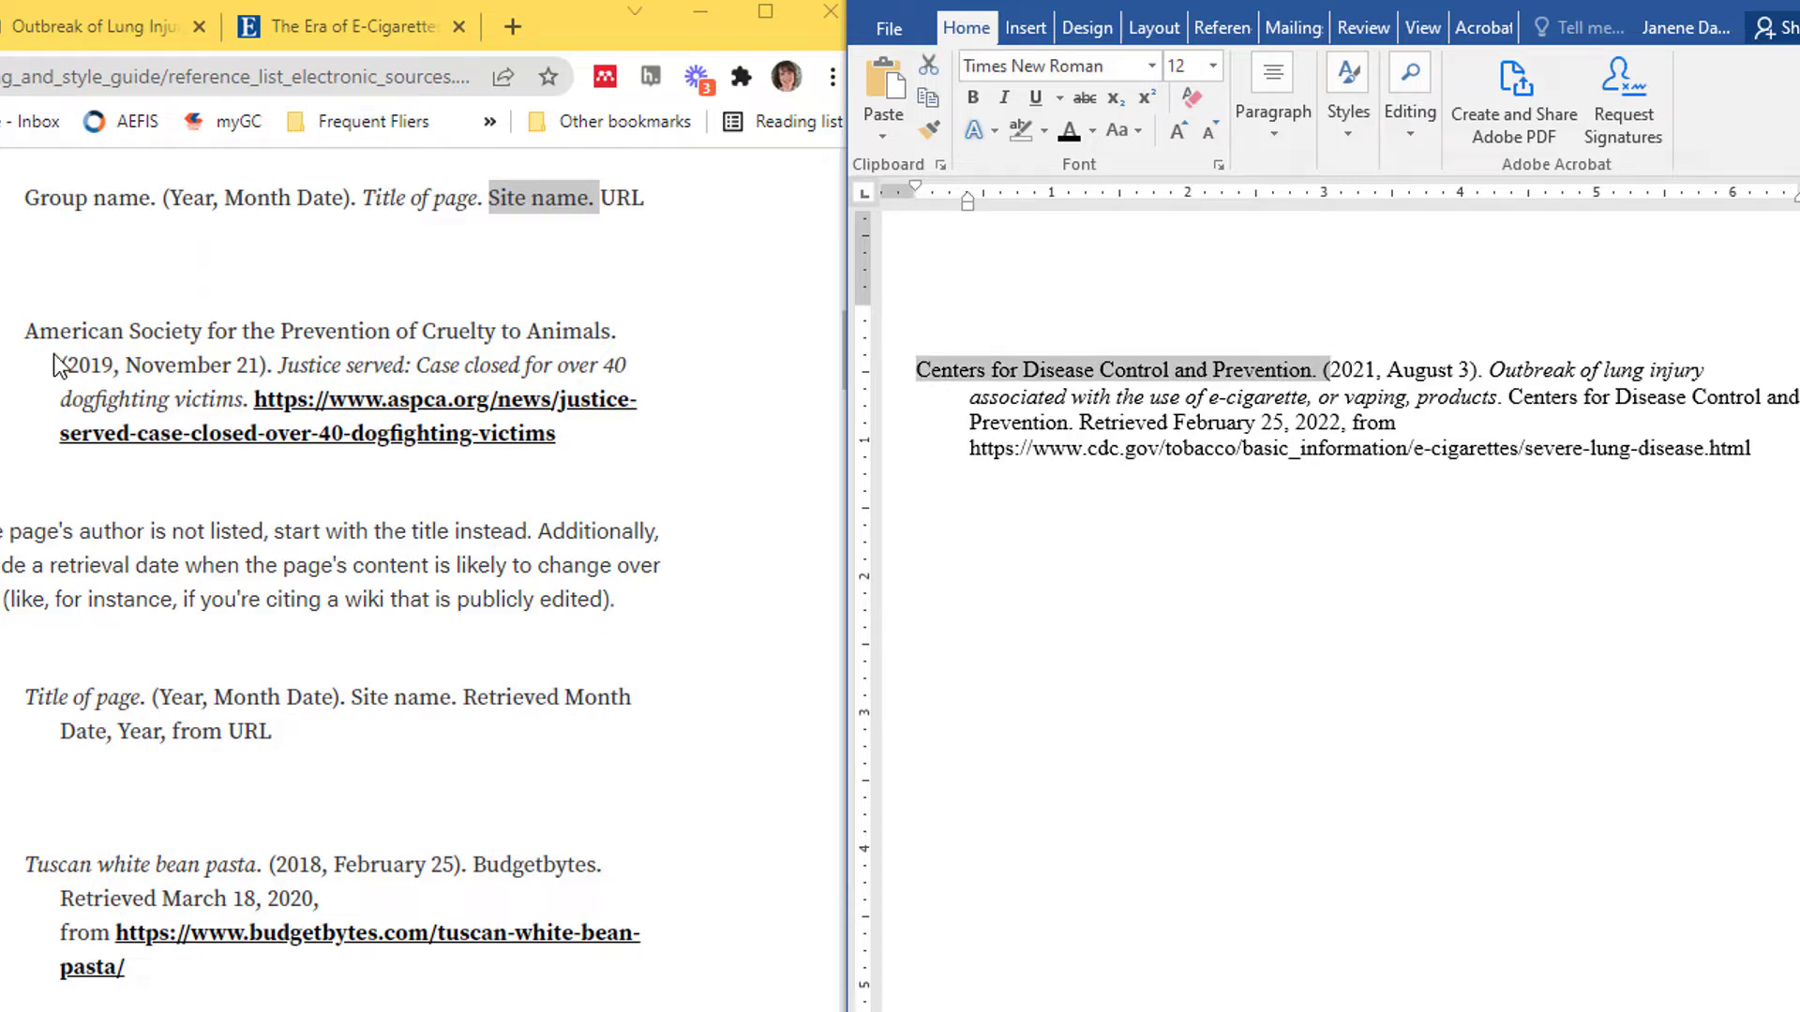
pyautogui.moveTo(26, 332); pyautogui.dragTo(582, 330)
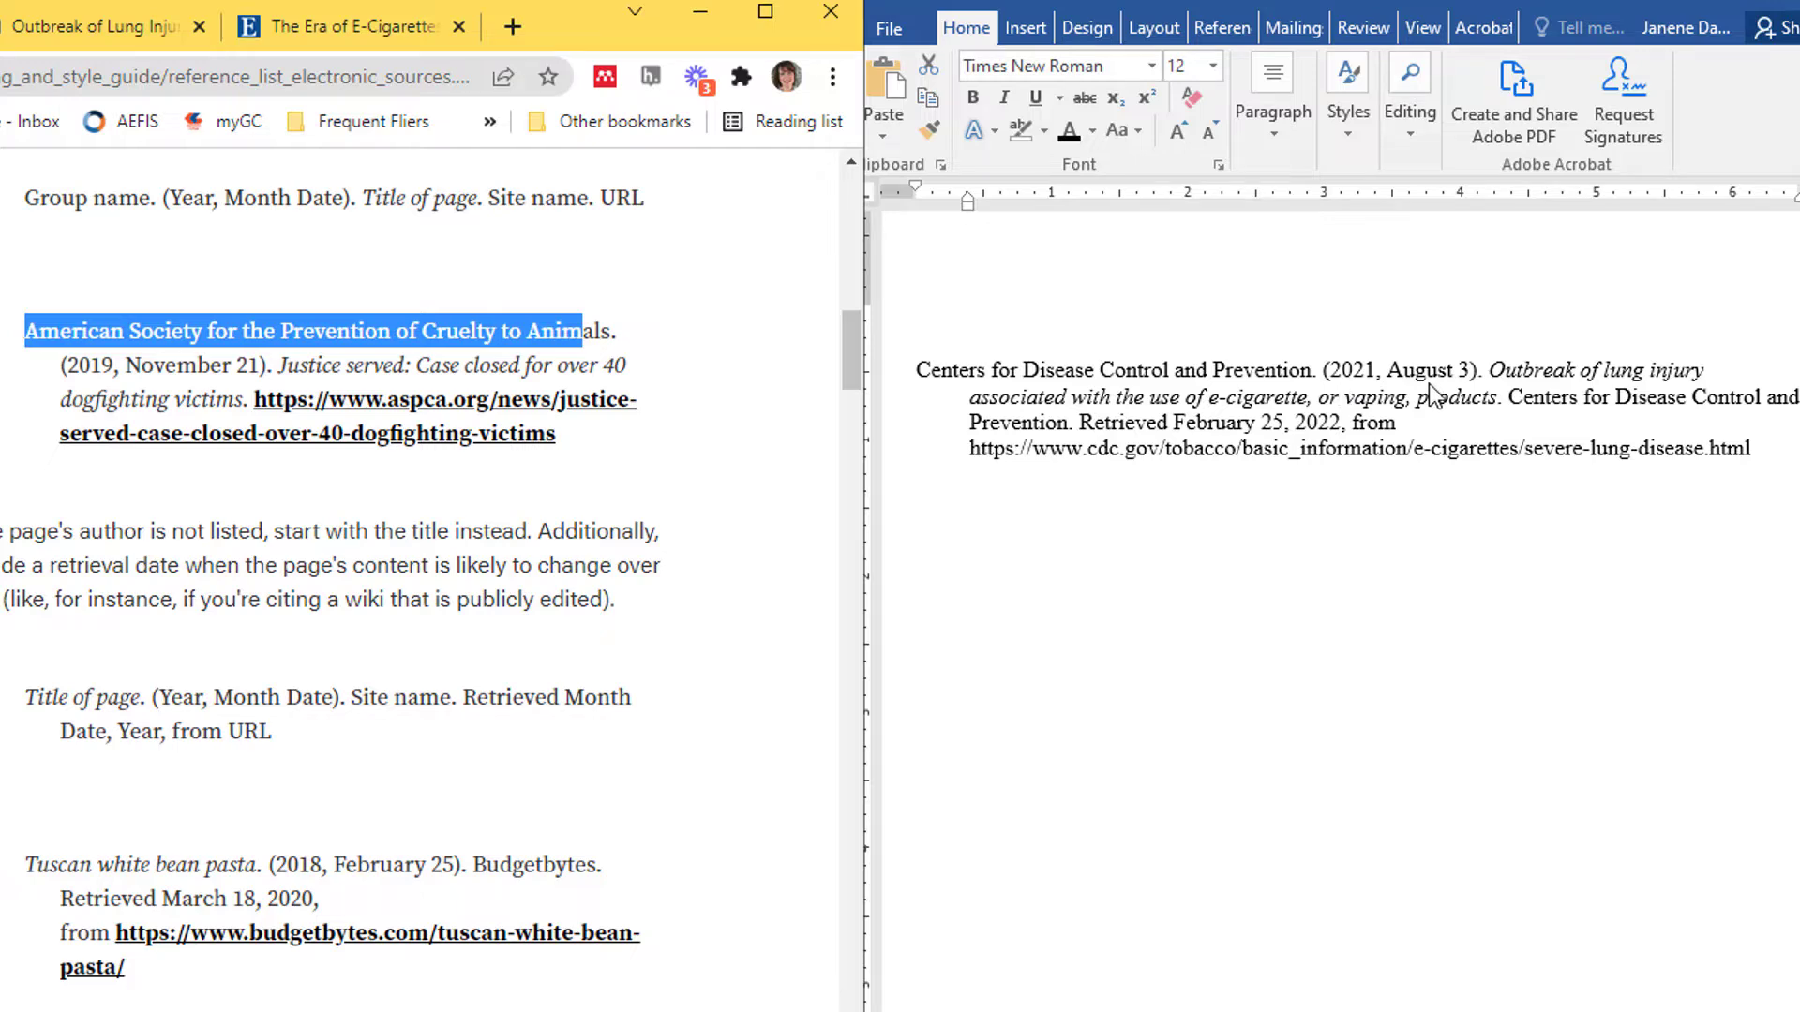
# Step: On the CDC outbreak page, check the 'Page last reviewed' date, August 3, 2021
pyautogui.click(164, 31)
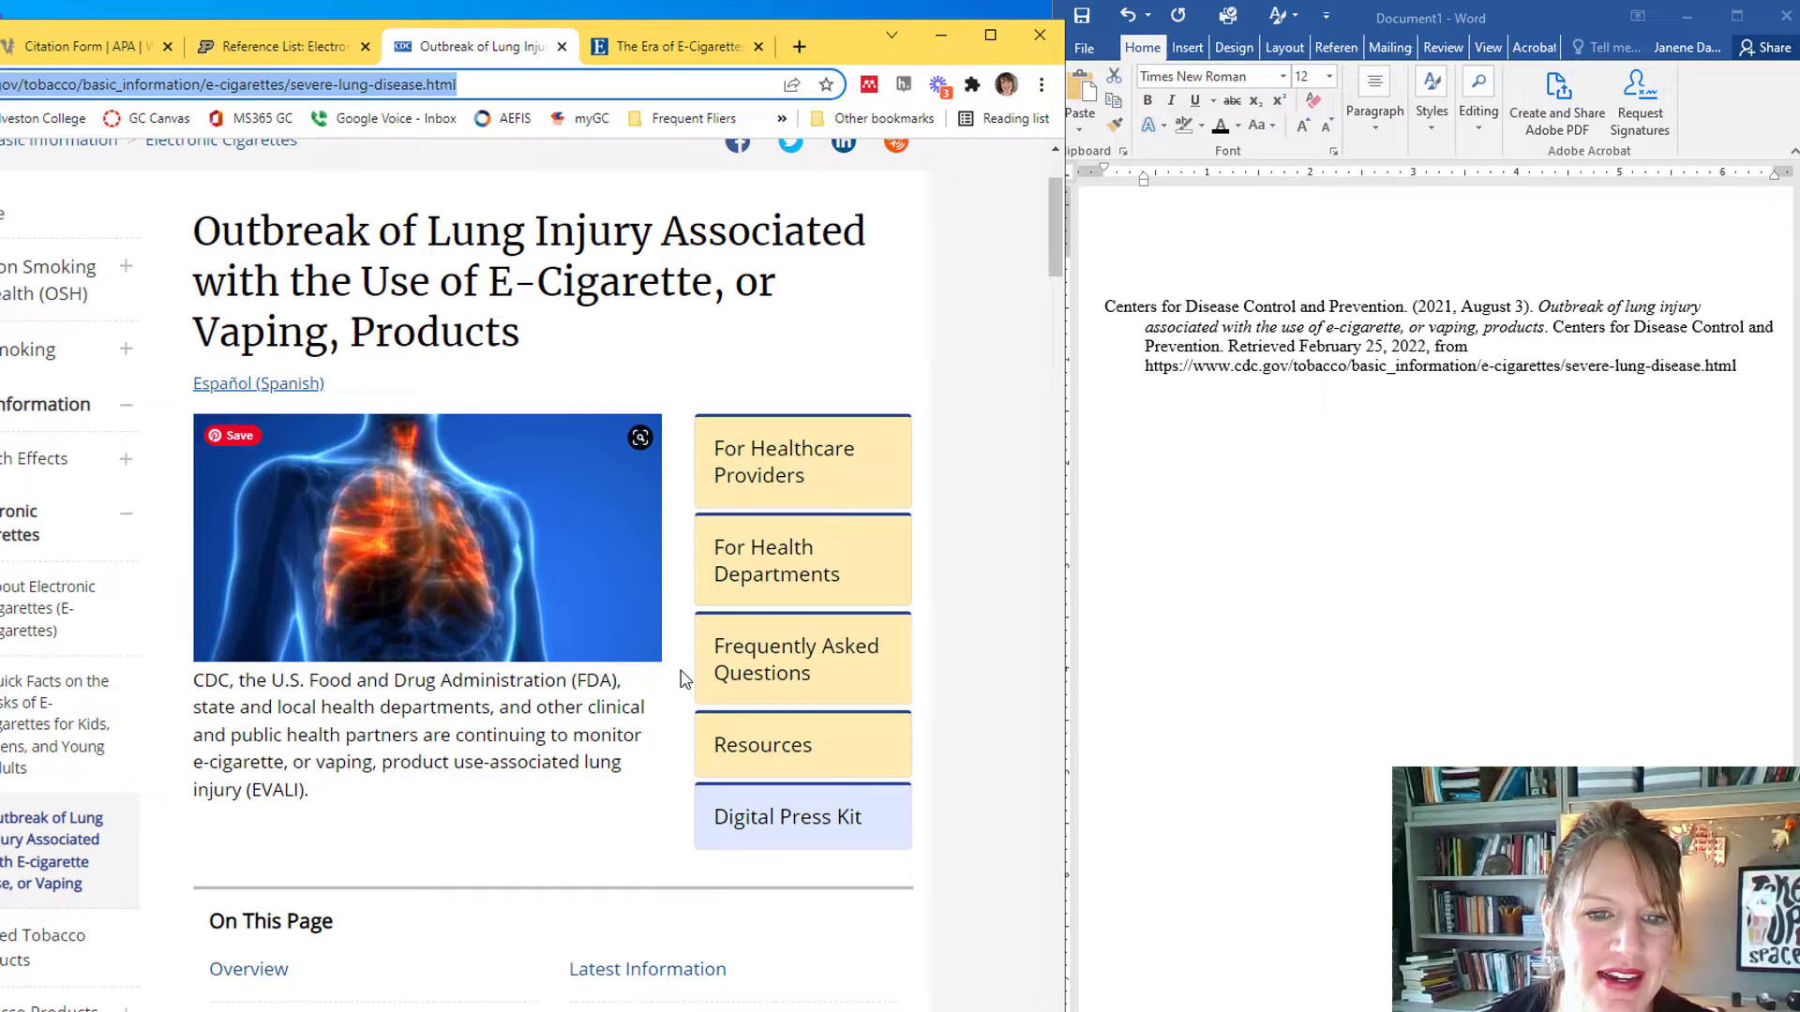
pyautogui.scroll(-6, 51, 1008)
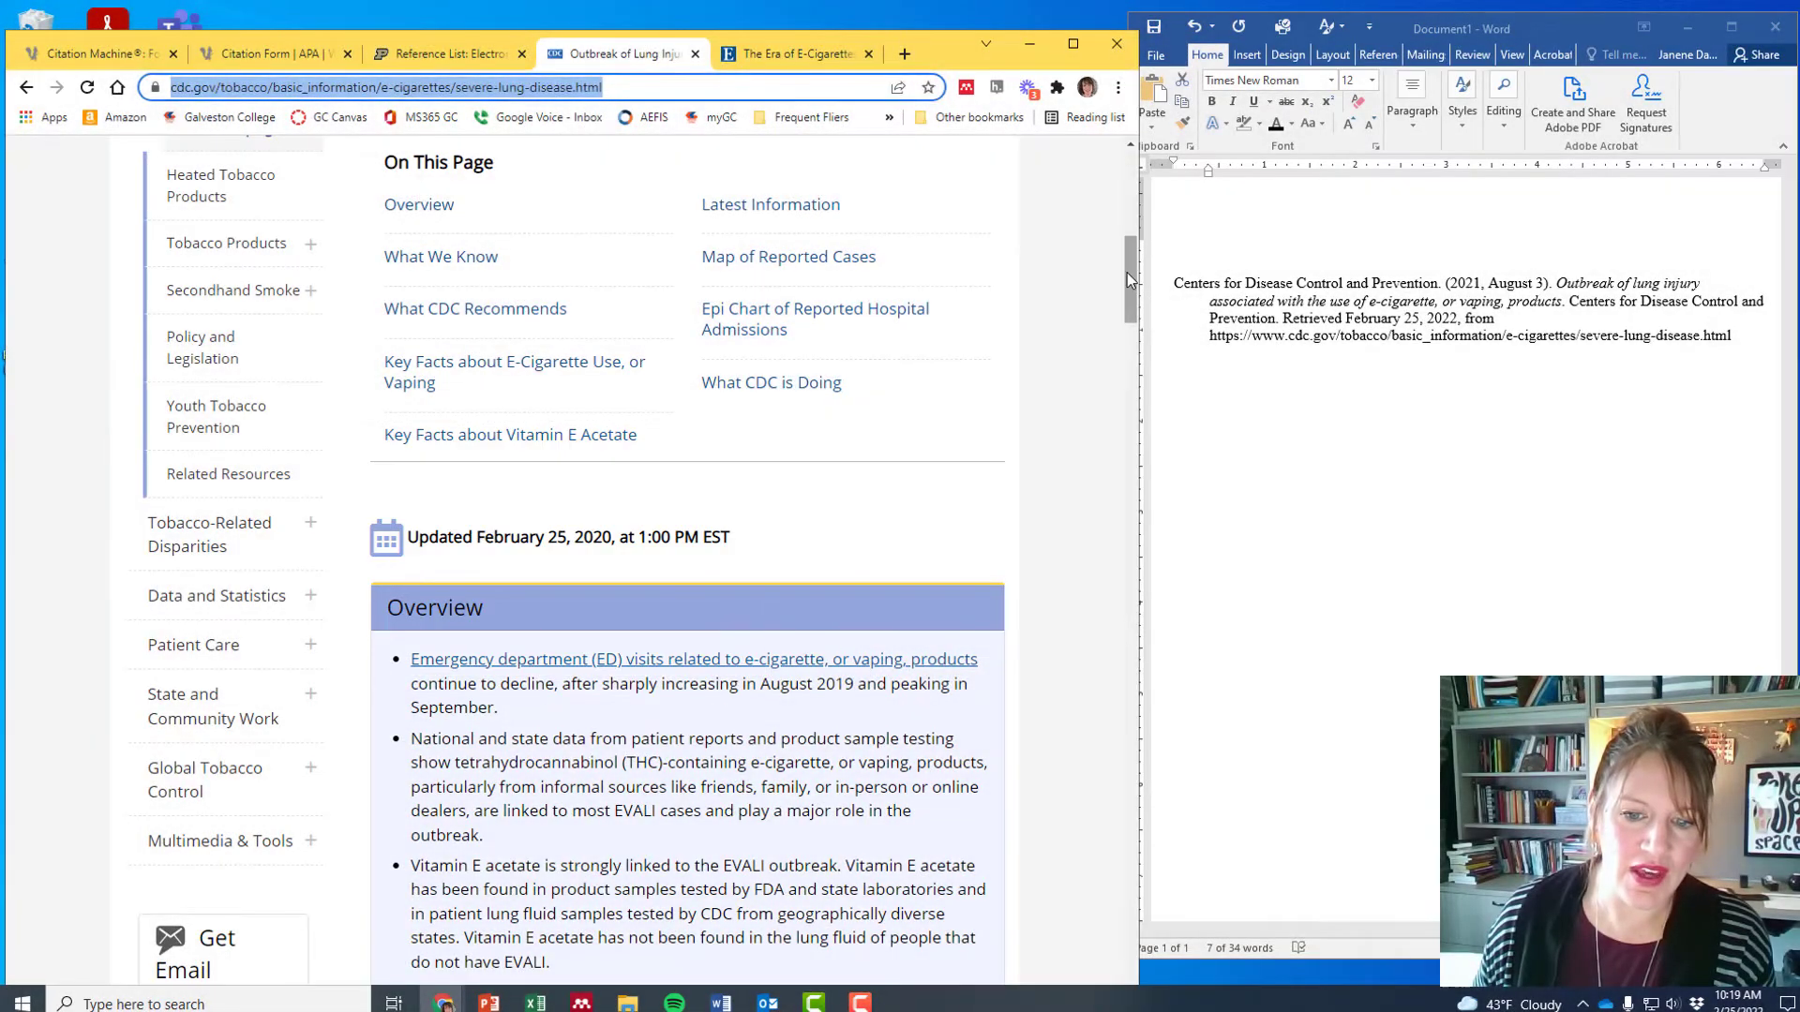
pyautogui.moveTo(1127, 272); pyautogui.dragTo(1134, 975)
pyautogui.moveTo(812, 627); pyautogui.dragTo(1009, 628)
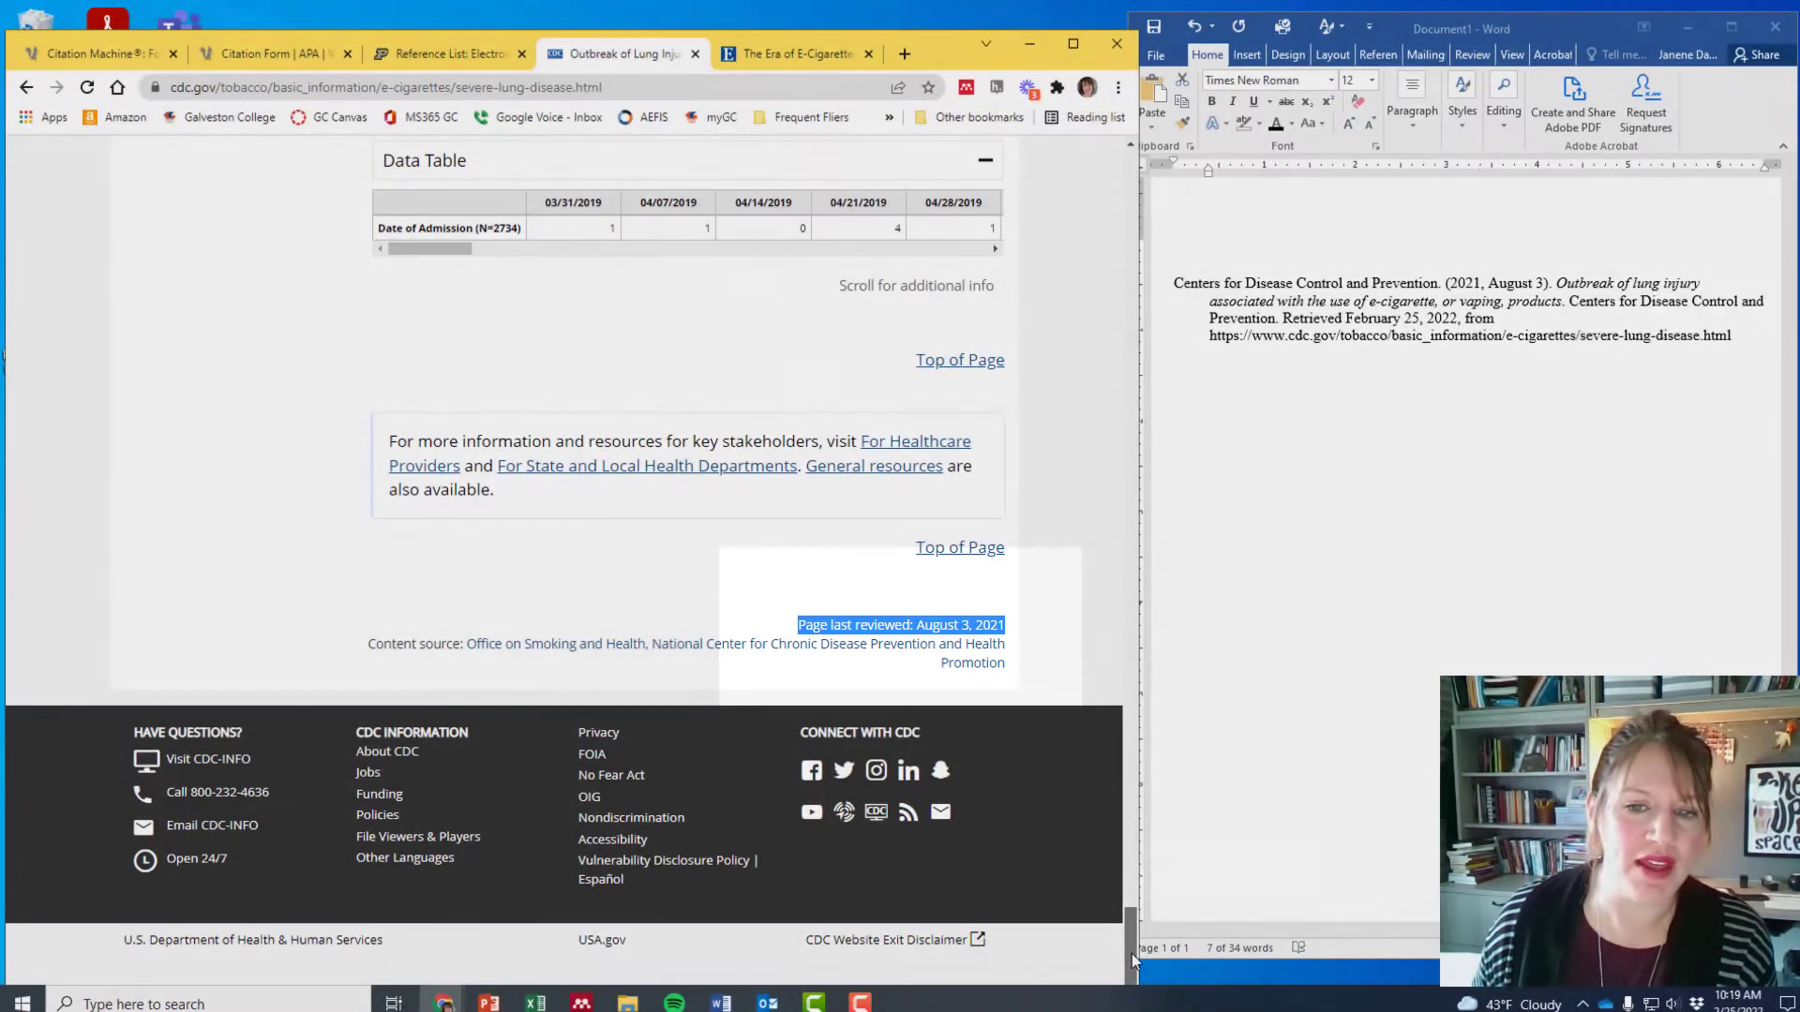
pyautogui.moveTo(1132, 953); pyautogui.dragTo(1142, 166)
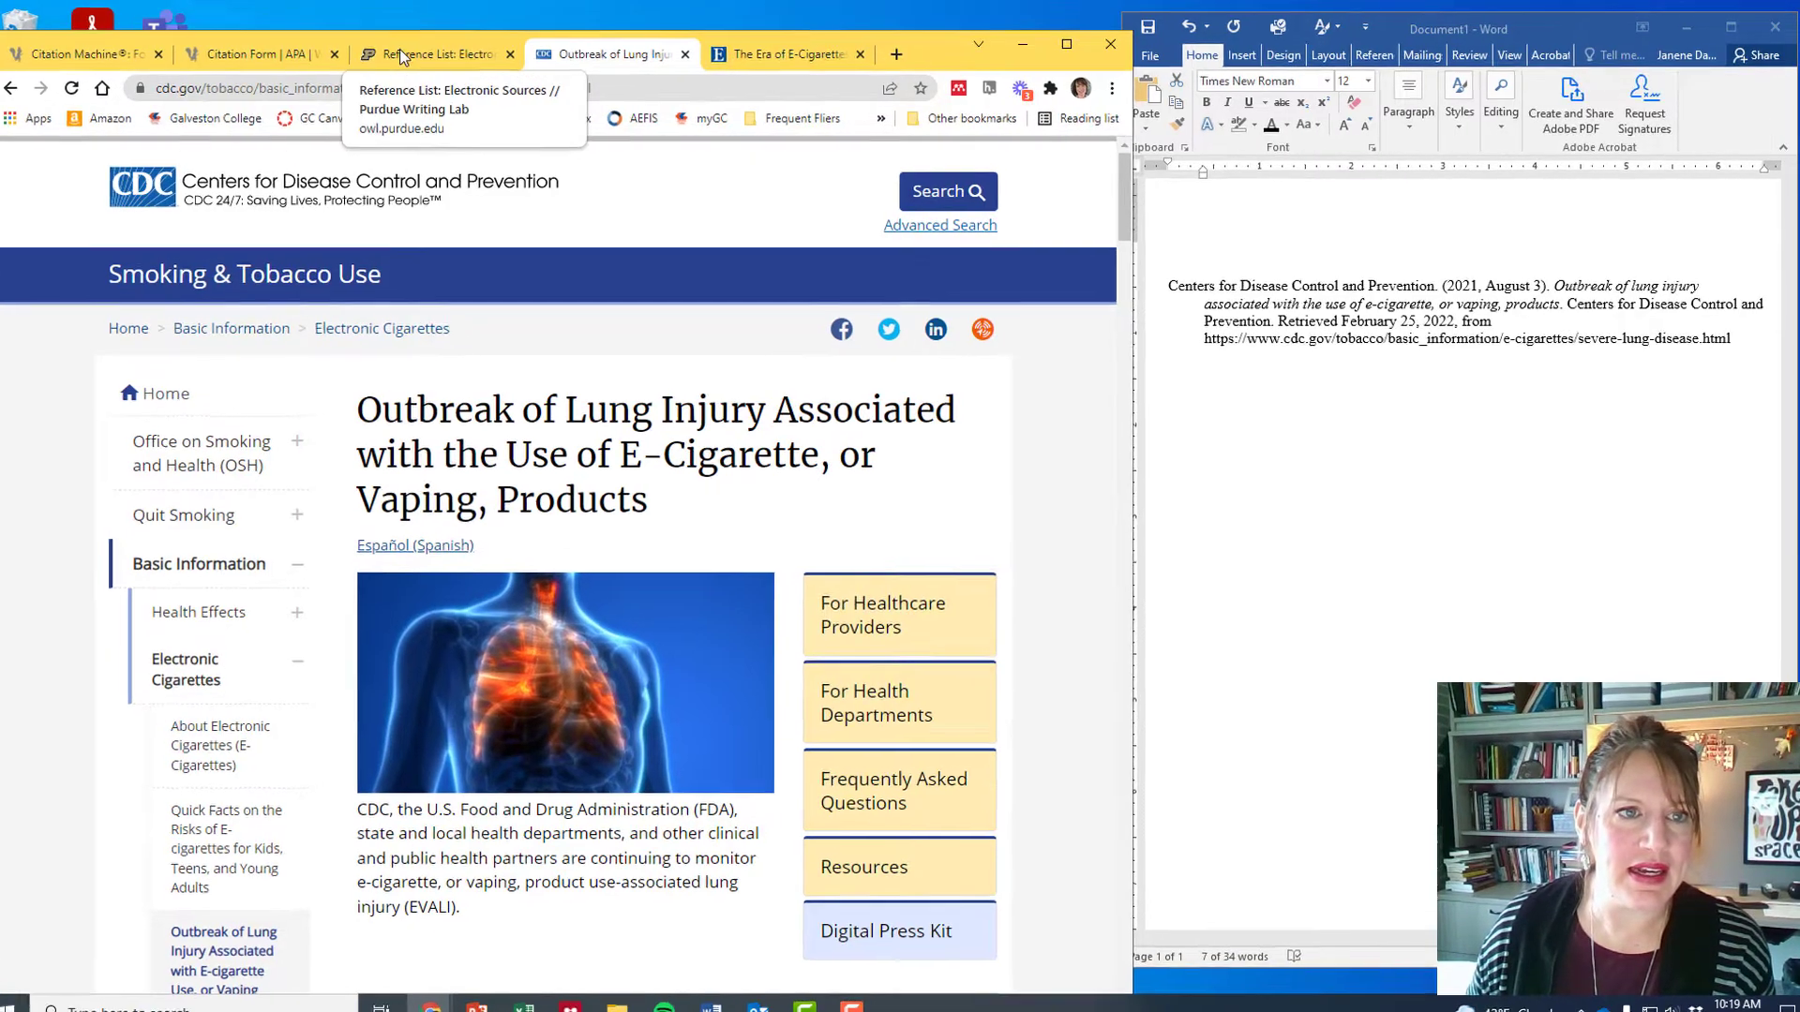
# Step: Compare the CDC entry's italic page title with the Purdue OWL ASPCA example title
pyautogui.click(400, 53)
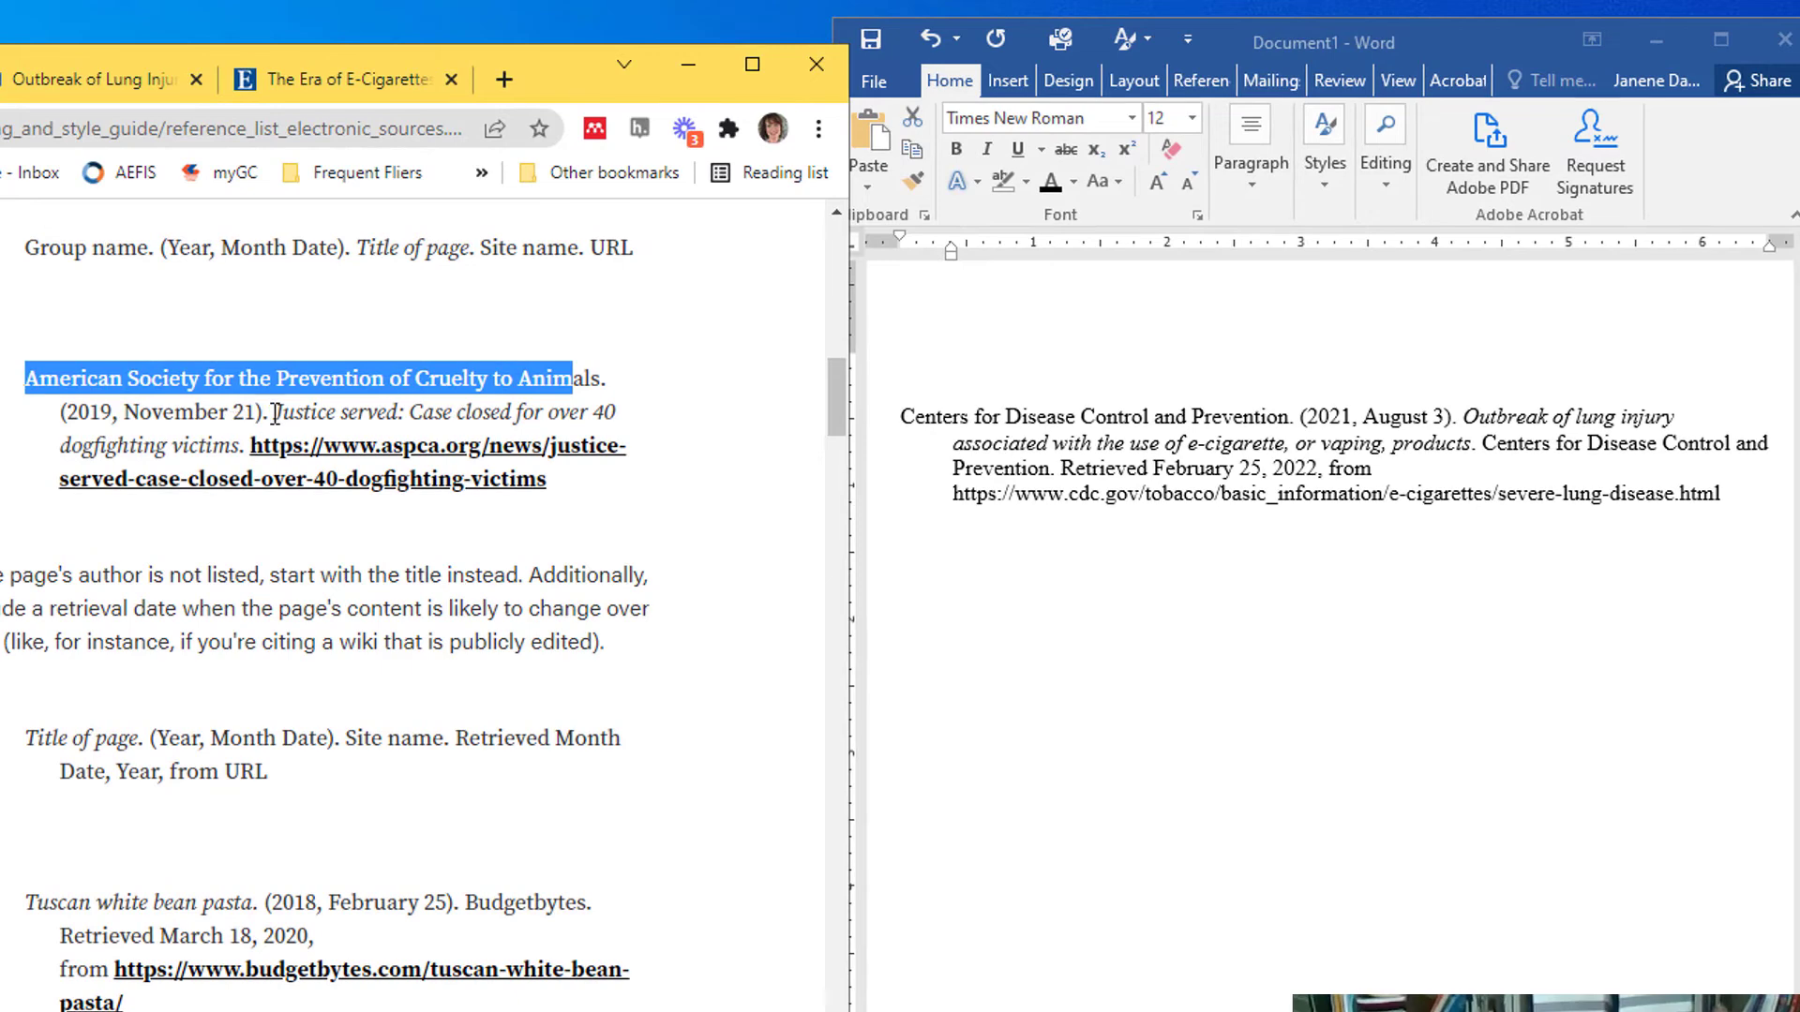
pyautogui.moveTo(273, 415); pyautogui.dragTo(276, 457)
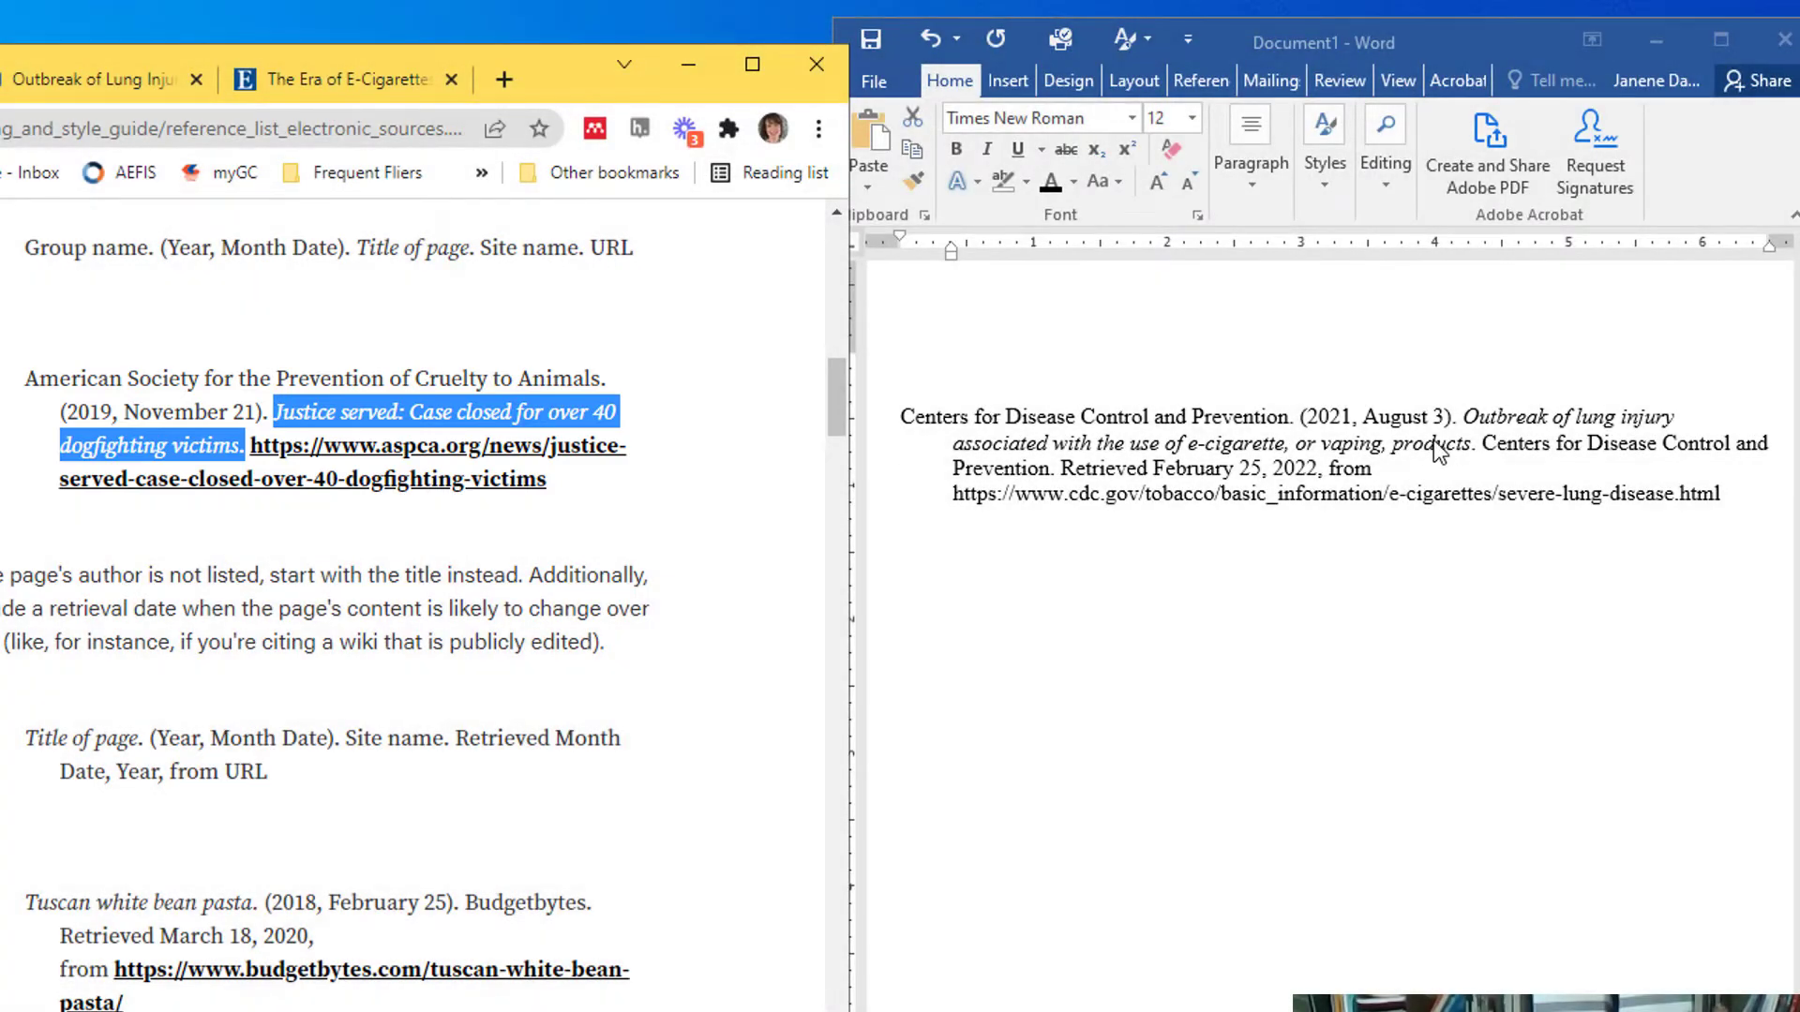
pyautogui.click(1465, 417)
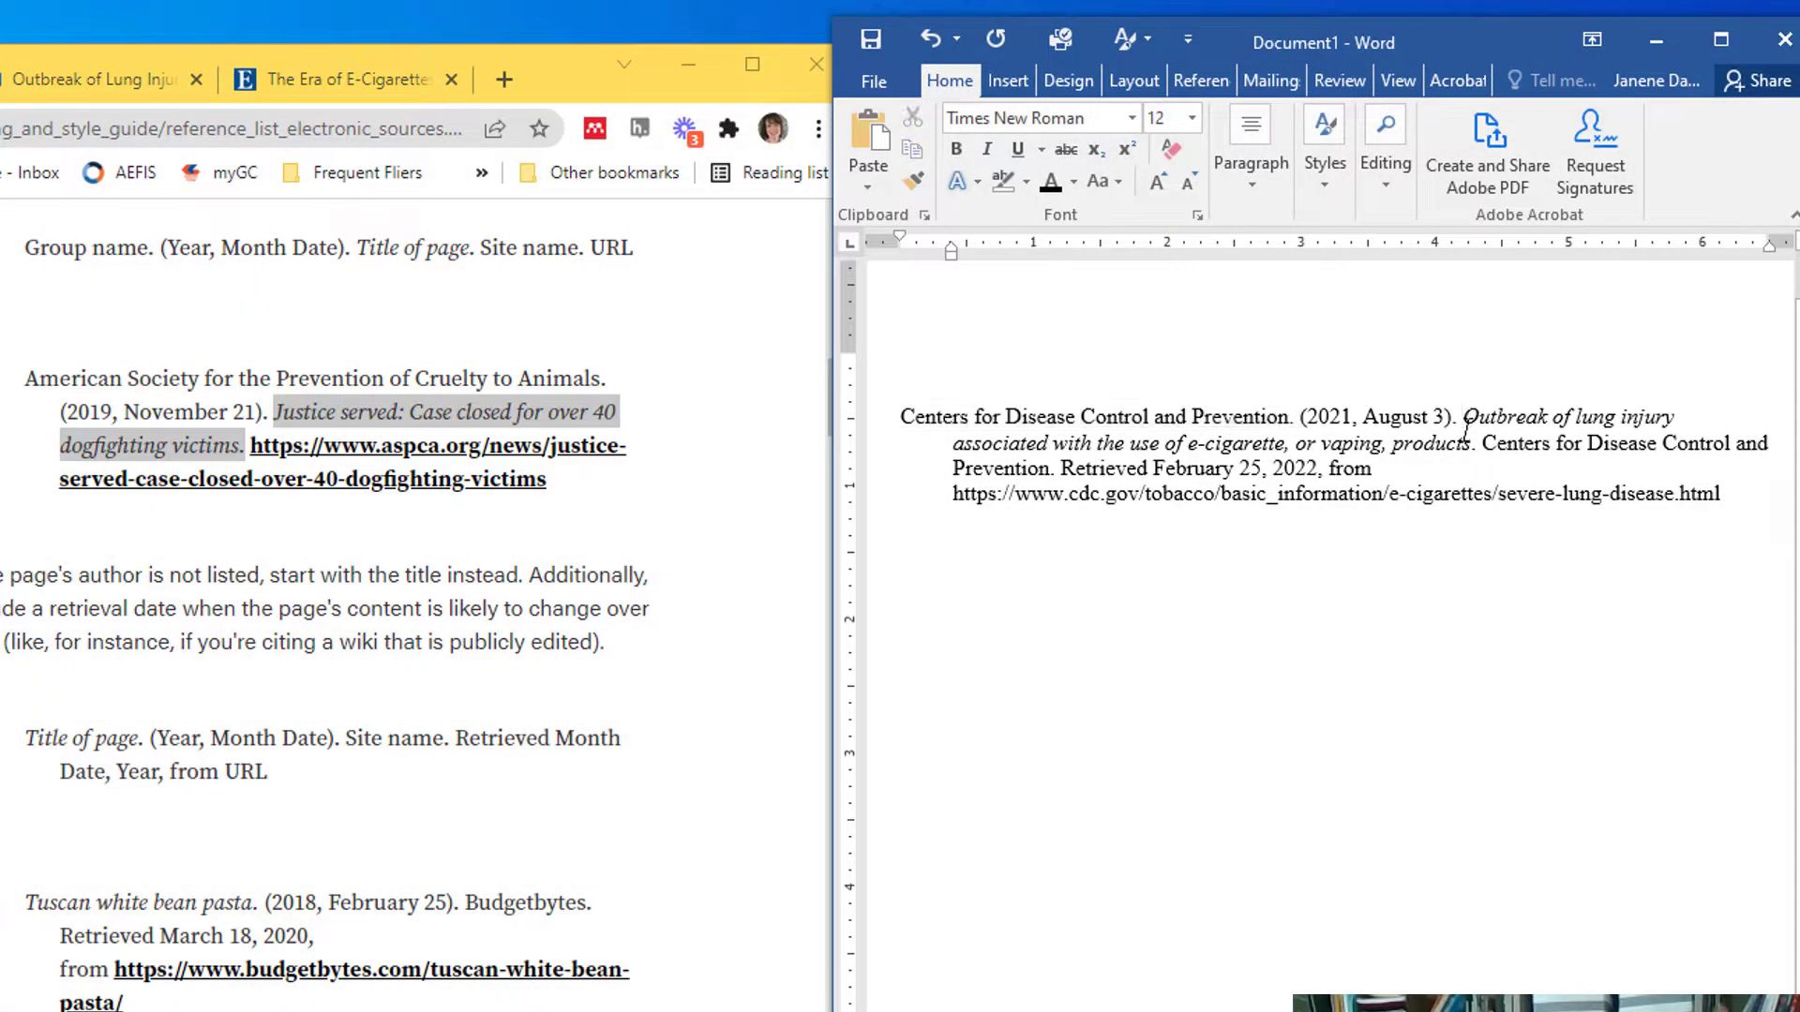
pyautogui.moveTo(1465, 418); pyautogui.dragTo(1479, 446)
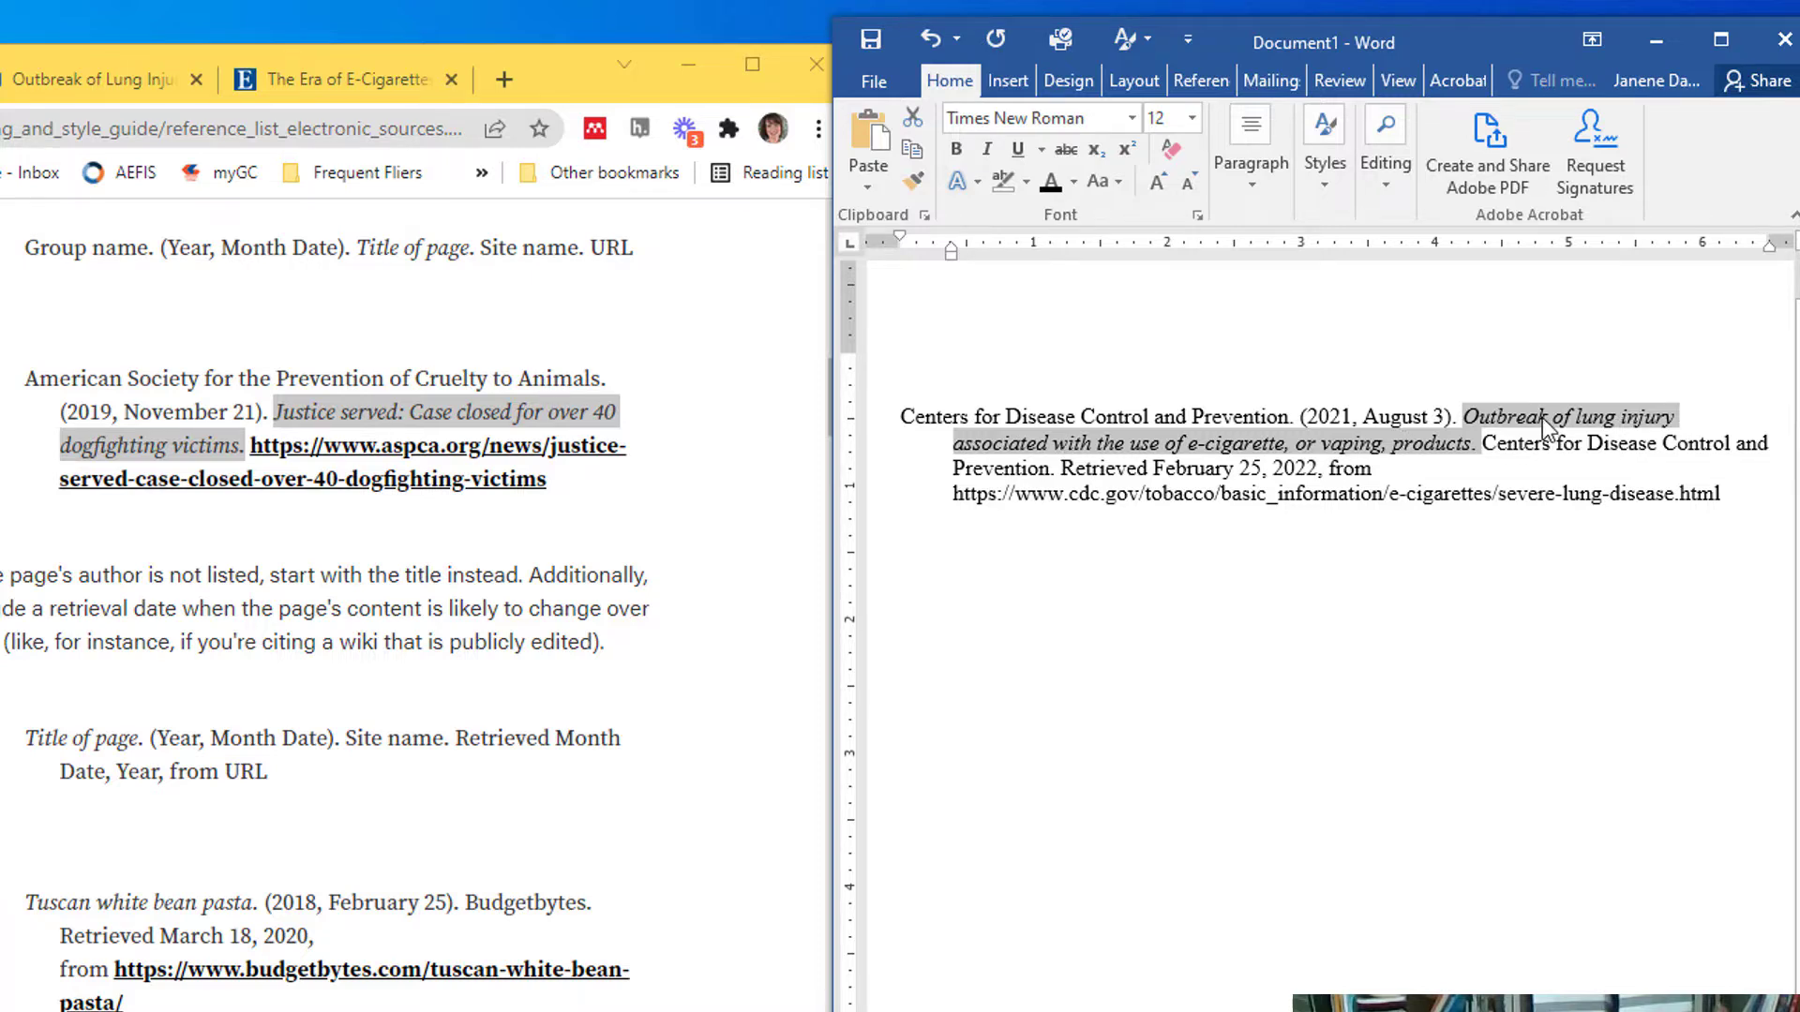
pyautogui.click(1517, 493)
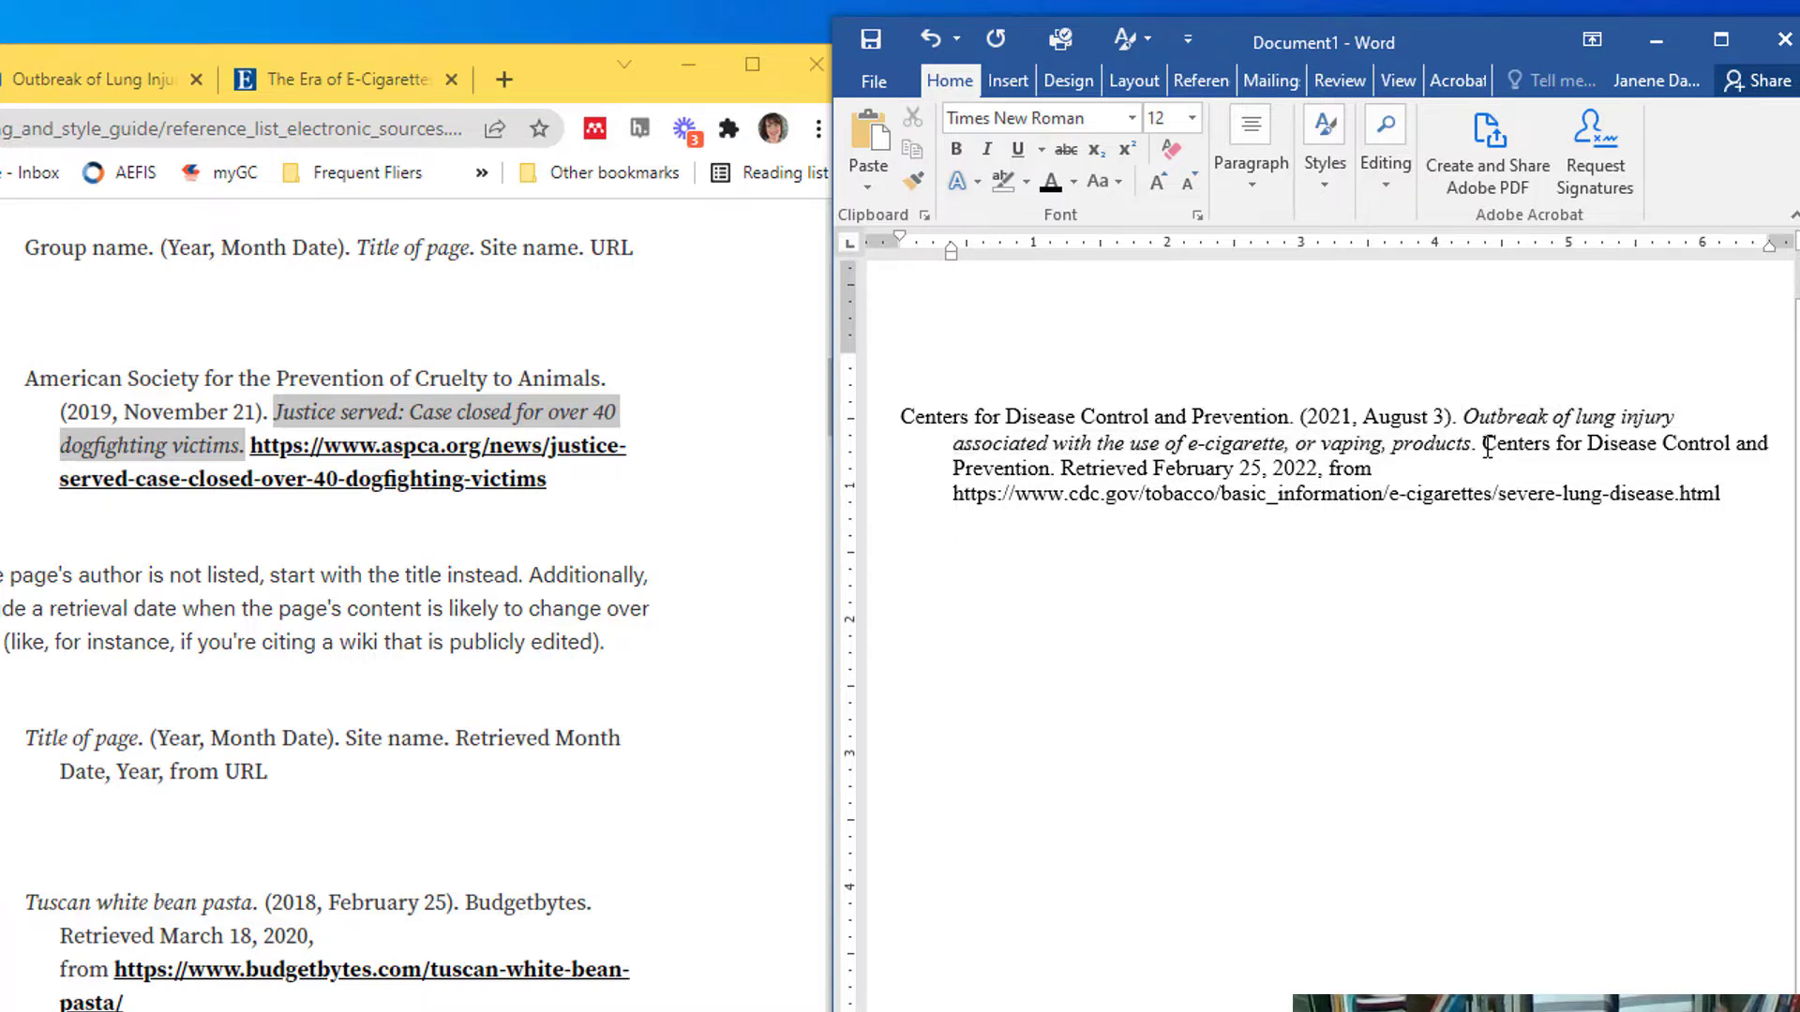
# Step: Delete the redundant site name repeating the author from the CDC reference
pyautogui.moveTo(1486, 445); pyautogui.dragTo(1066, 473)
pyautogui.press('Delete')
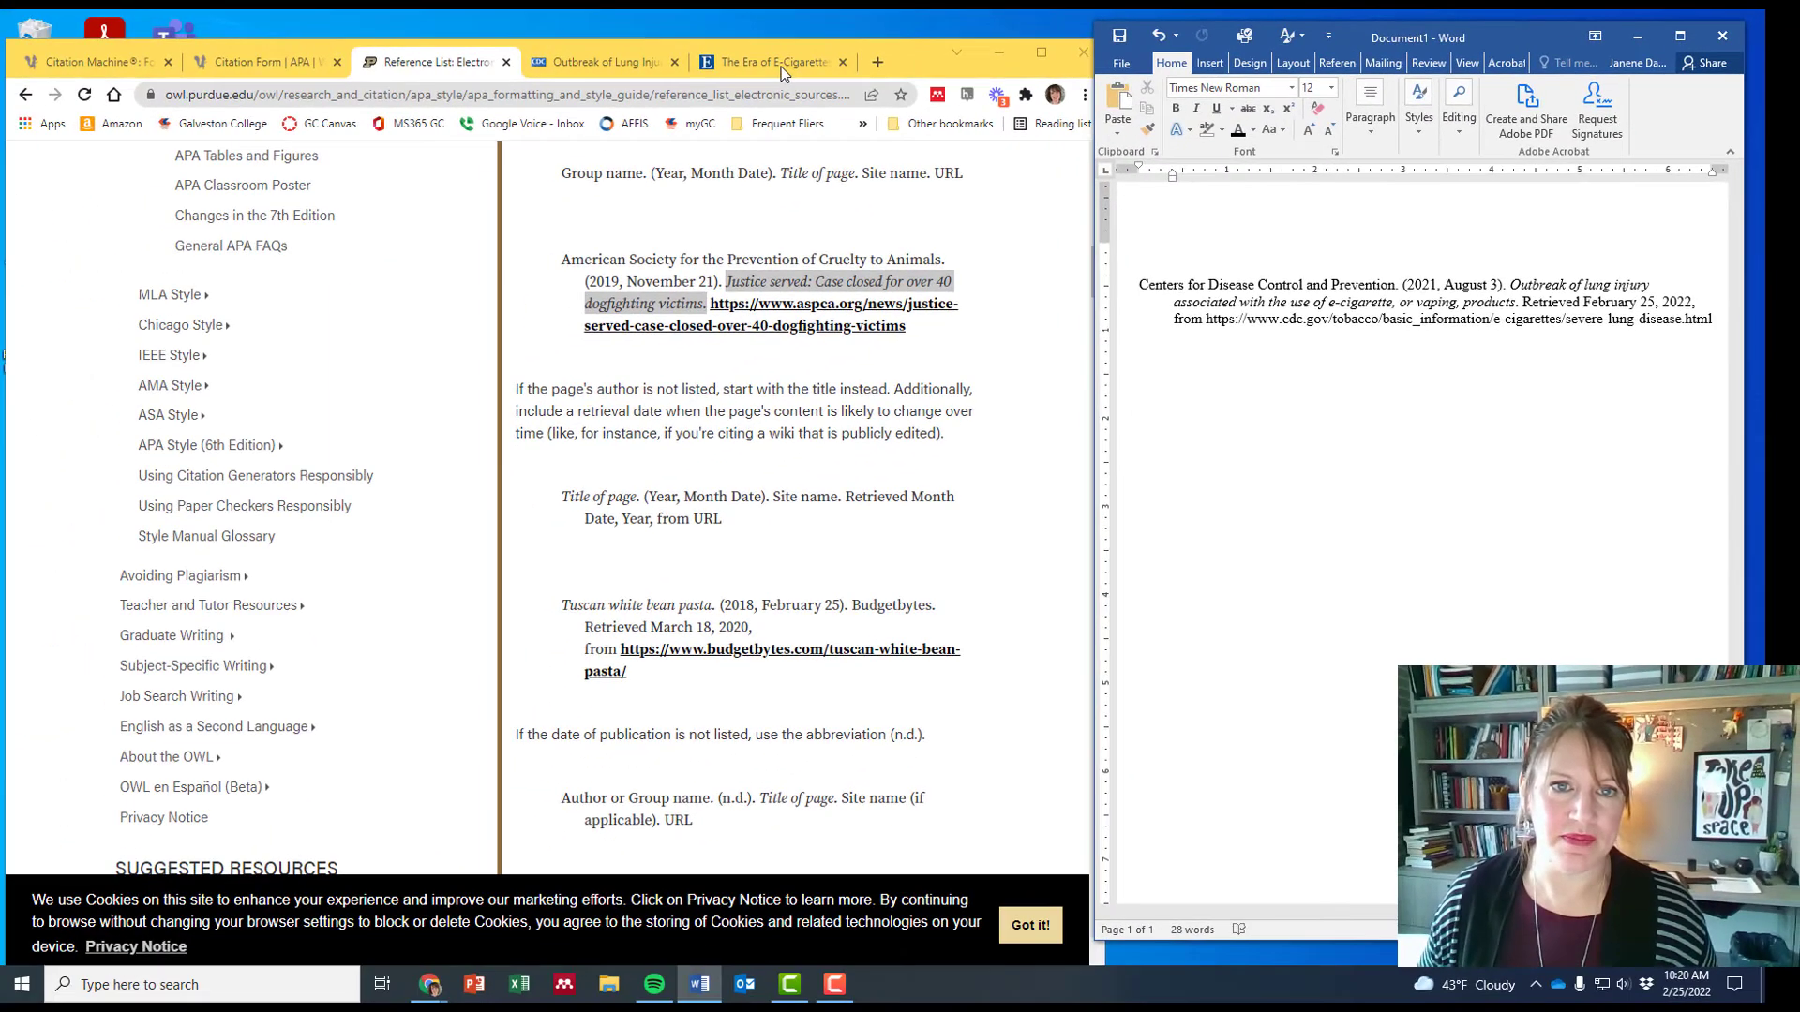
# Step: Copy the APA 7th citation of the UAE e-cigarettes study from its EBSCOhost record
pyautogui.click(699, 64)
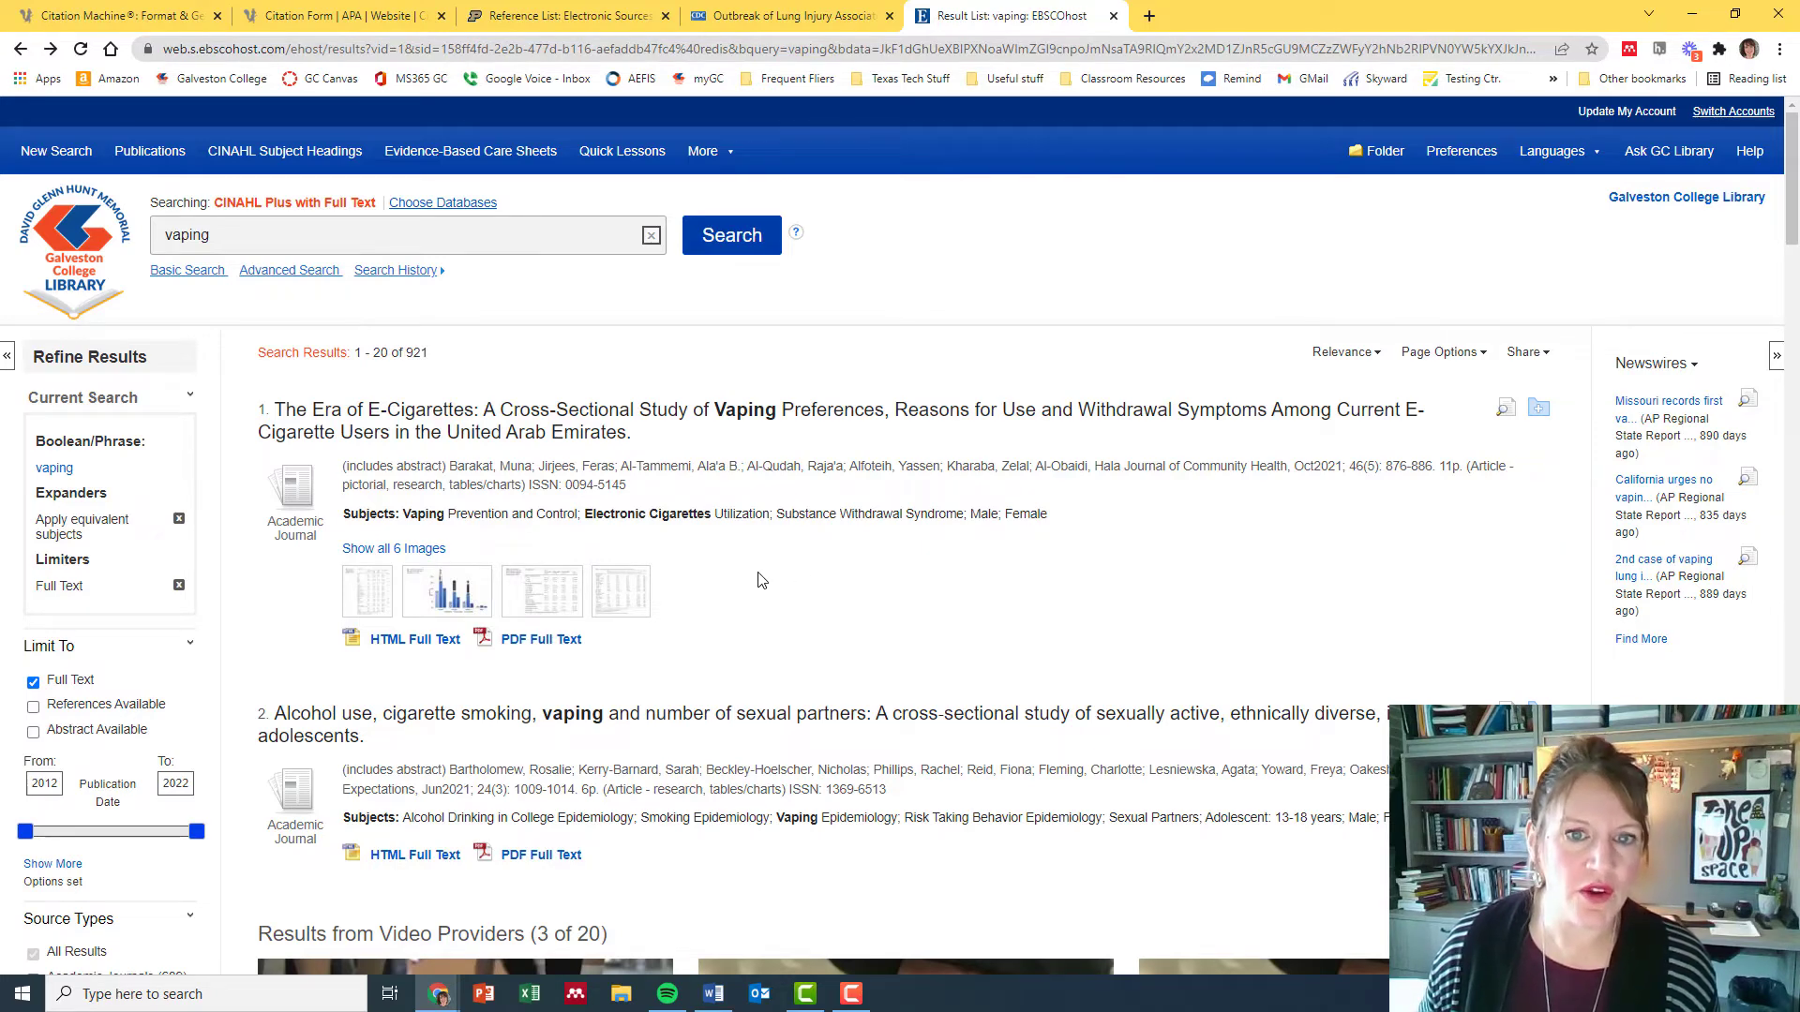
pyautogui.click(517, 432)
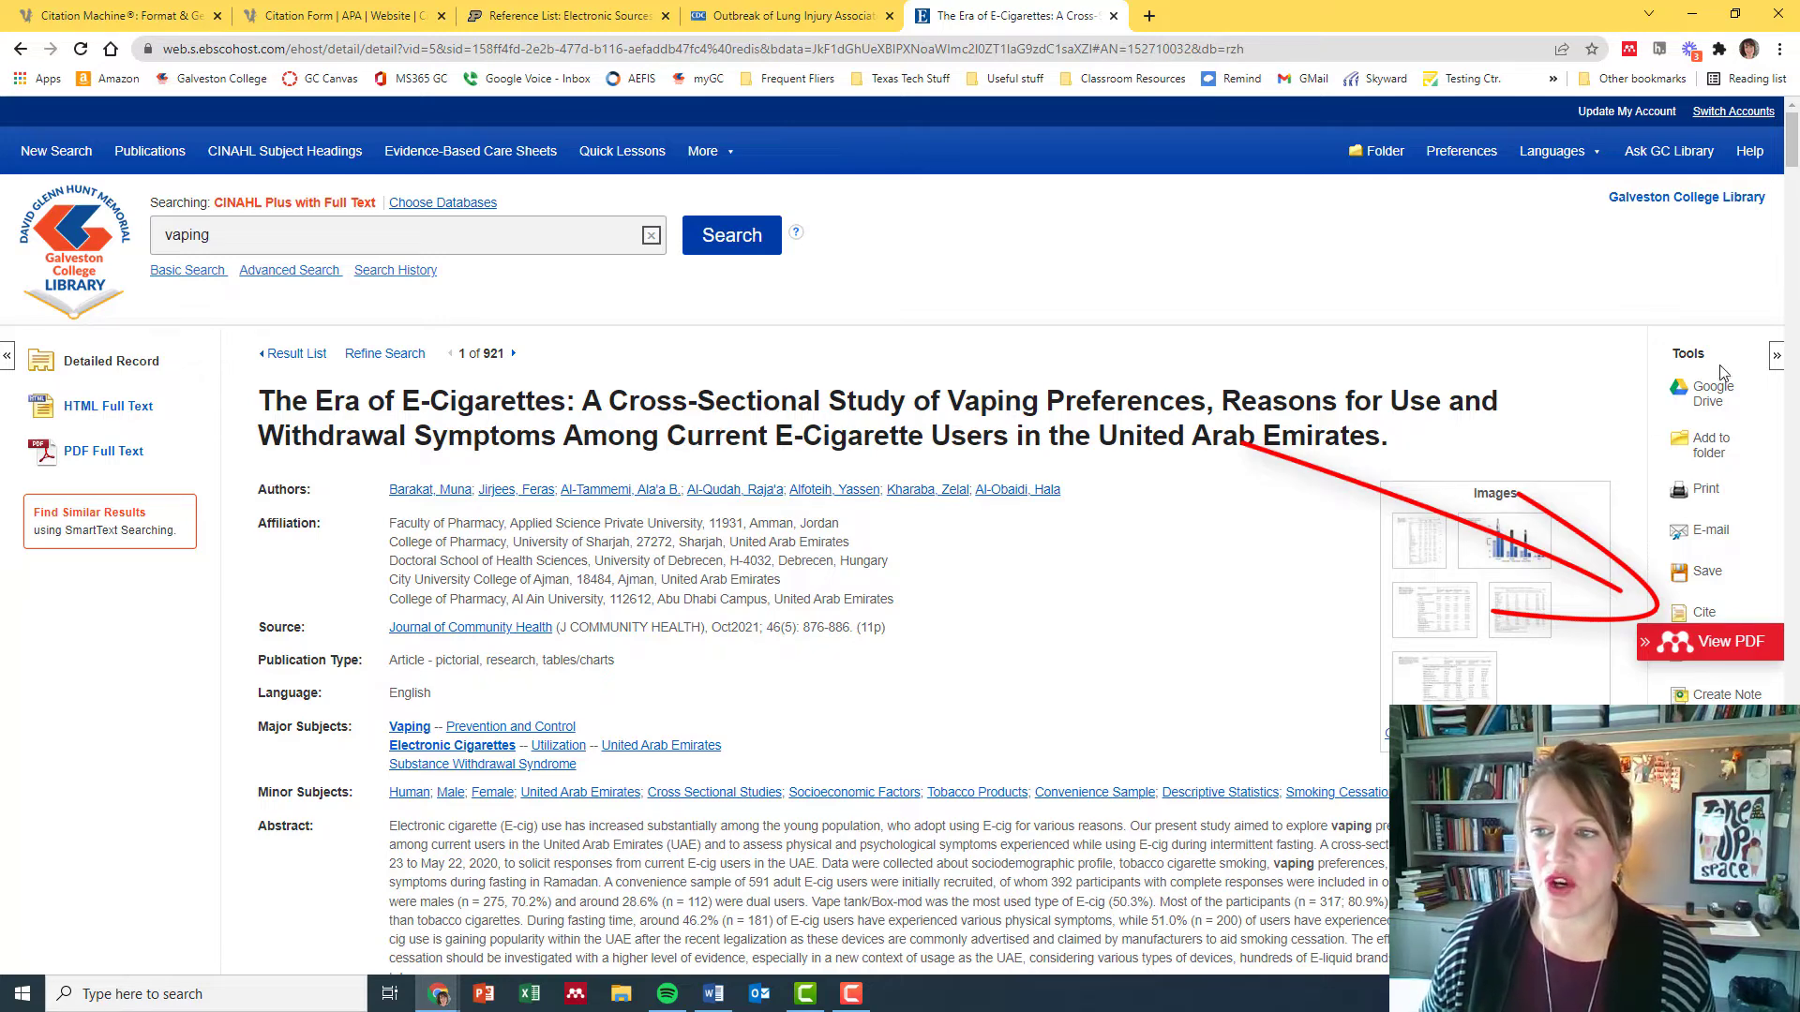
pyautogui.click(1704, 615)
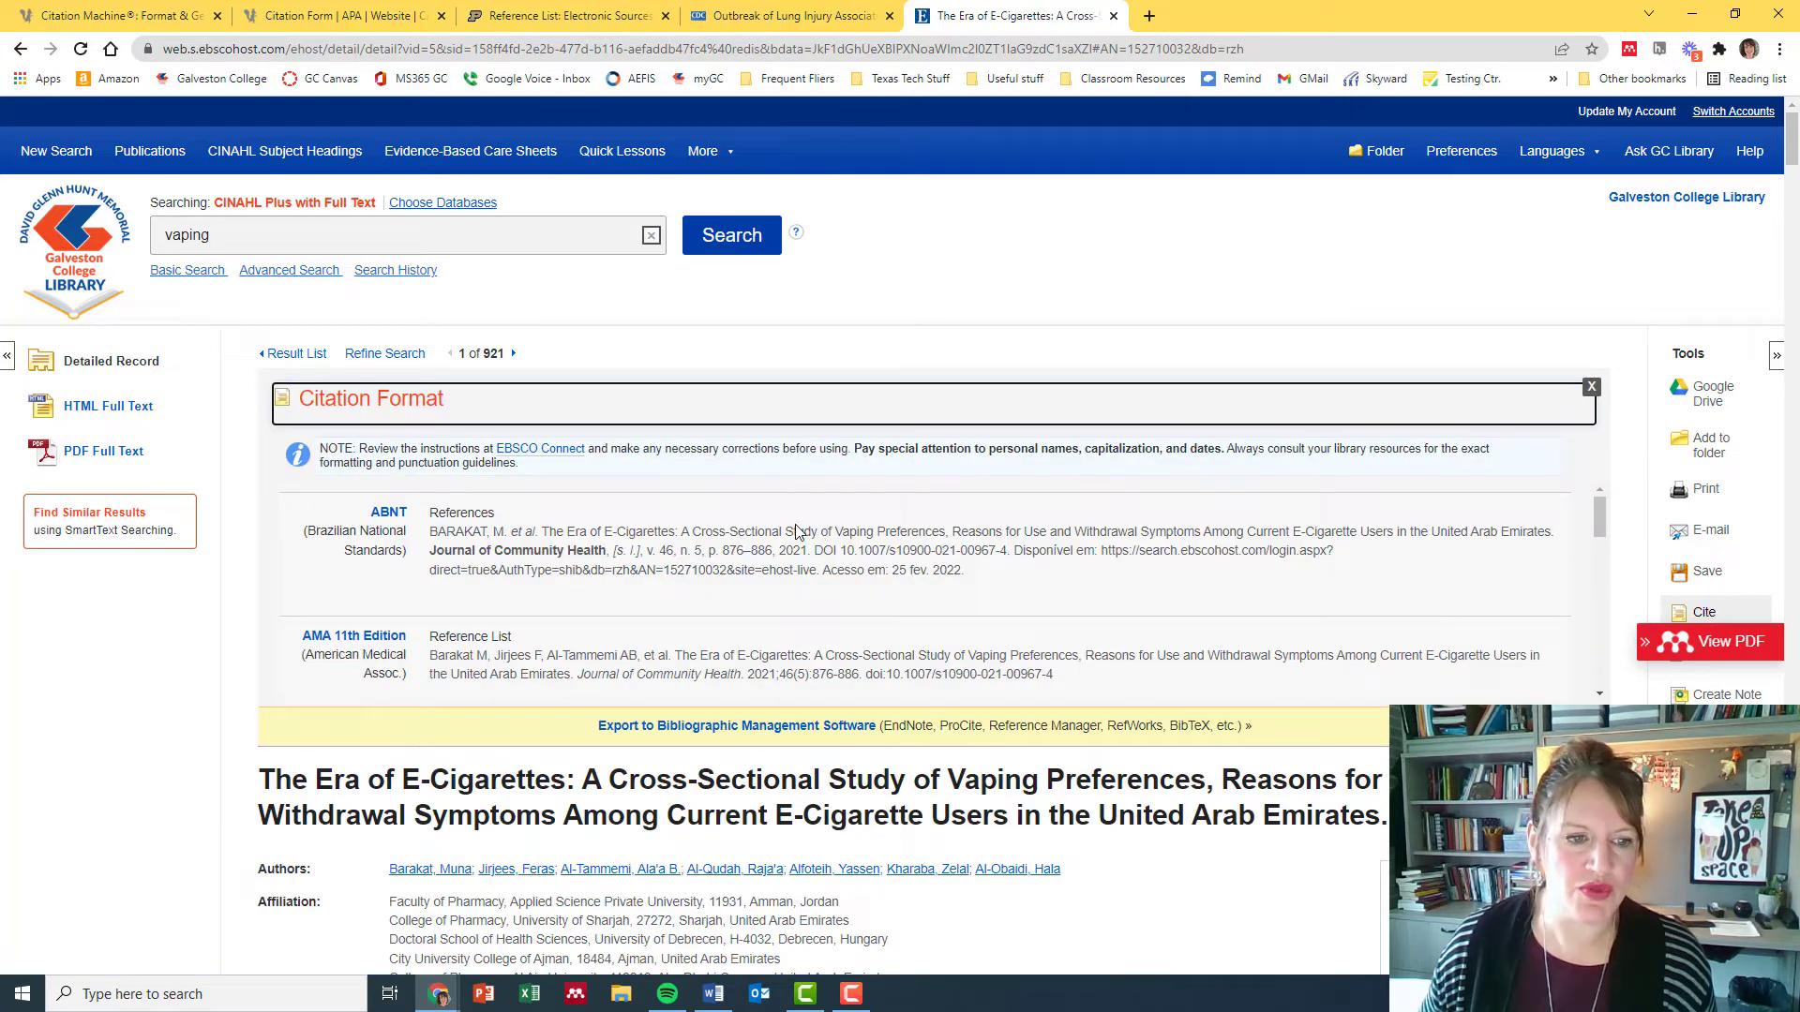
pyautogui.scroll(-2, 795, 532)
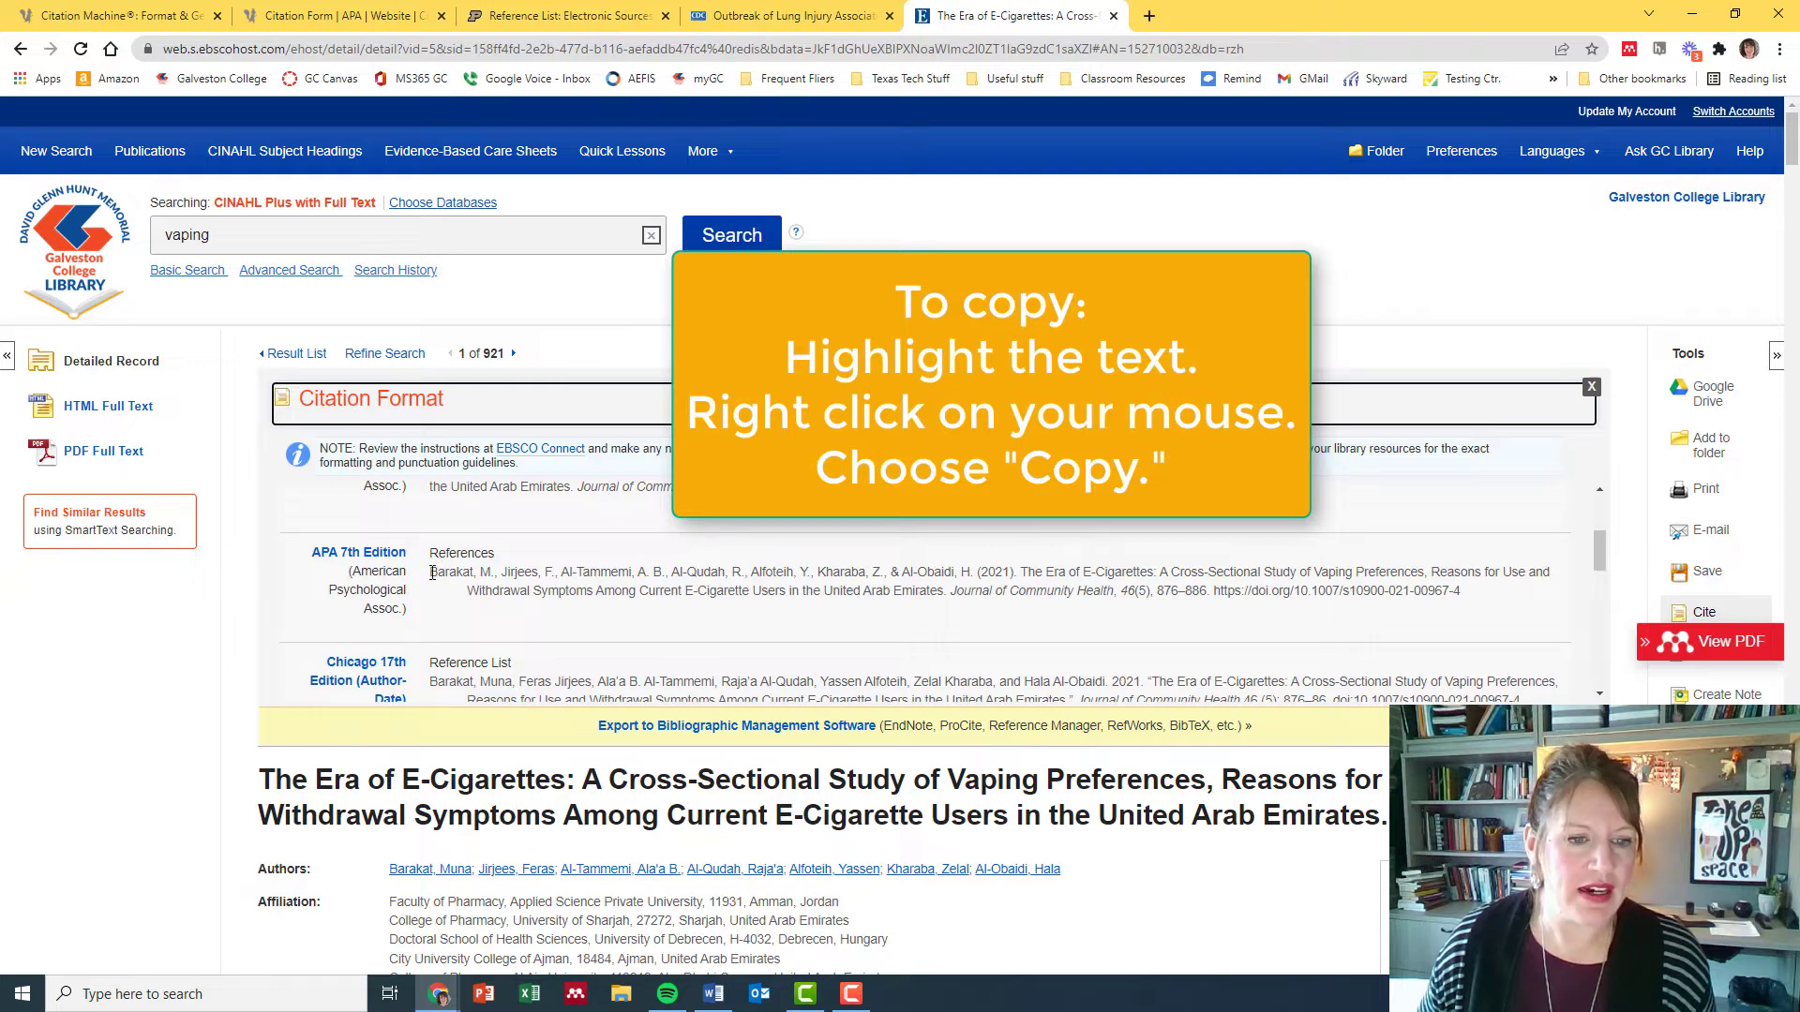
pyautogui.moveTo(431, 572); pyautogui.dragTo(1519, 601)
pyautogui.rightClick(1453, 592)
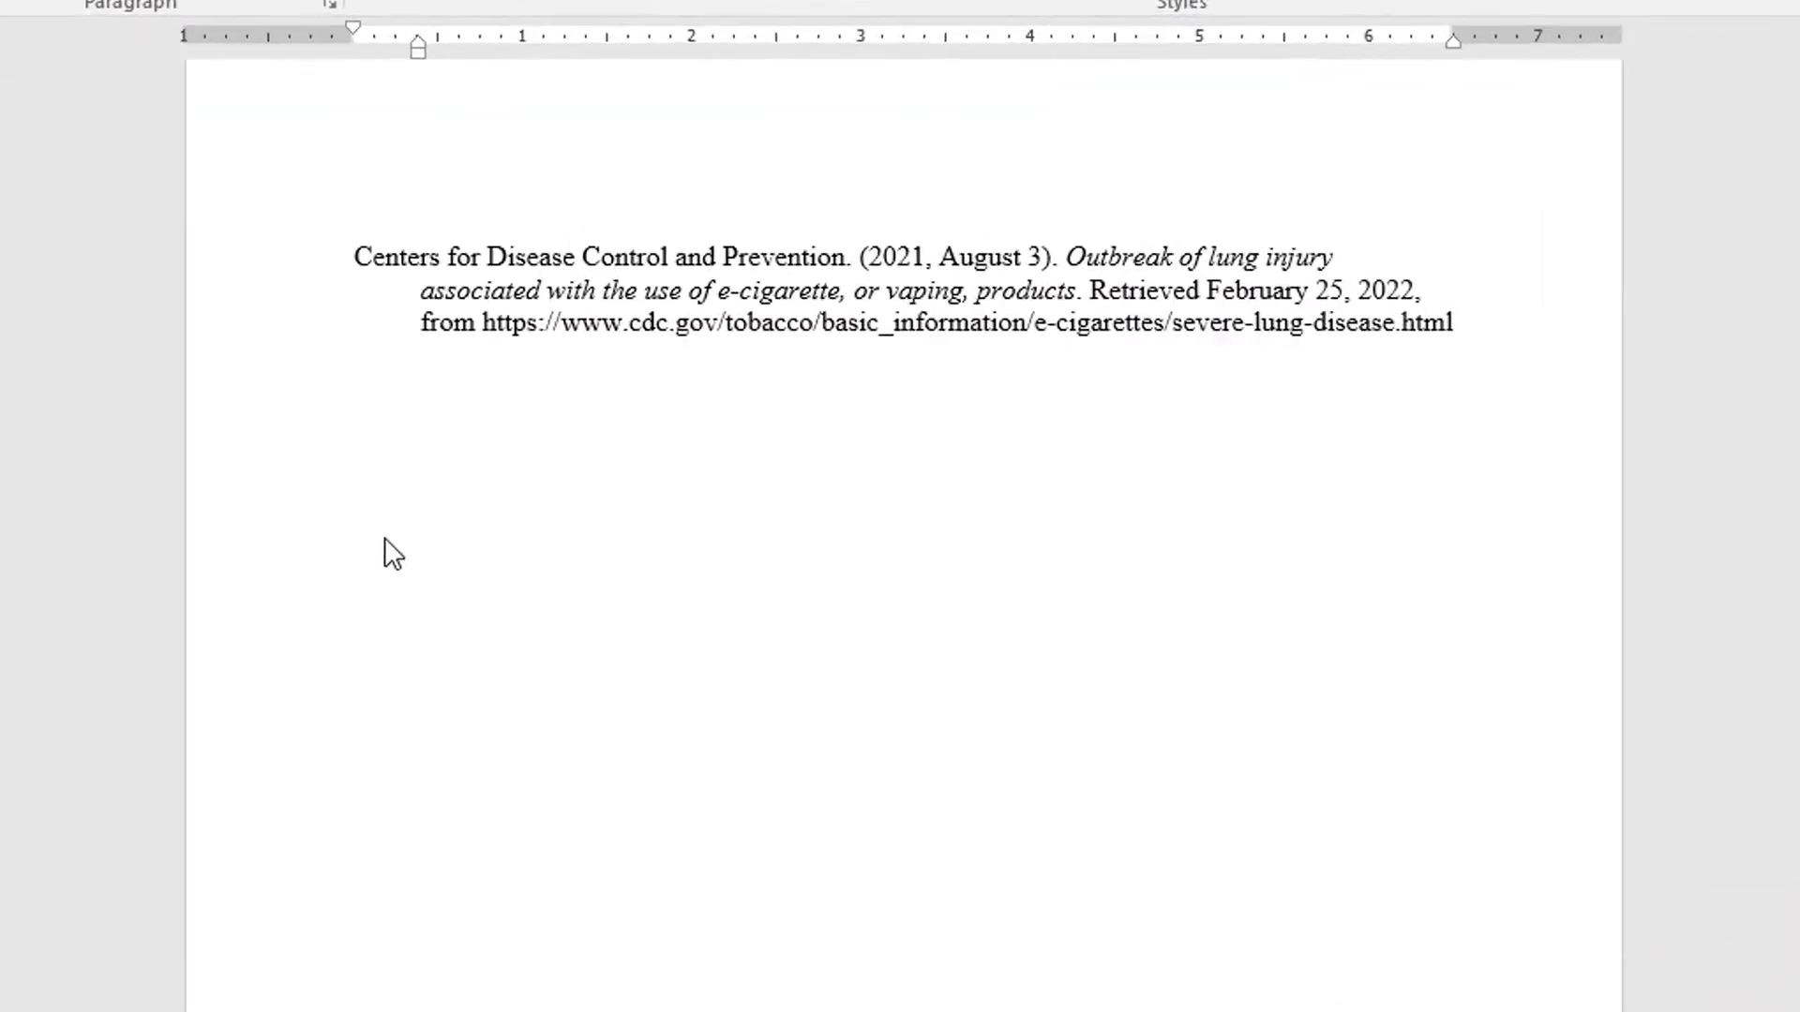
# Step: Paste the Barakat et al. citation below the CDC reference and check its paste options
pyautogui.click(396, 523)
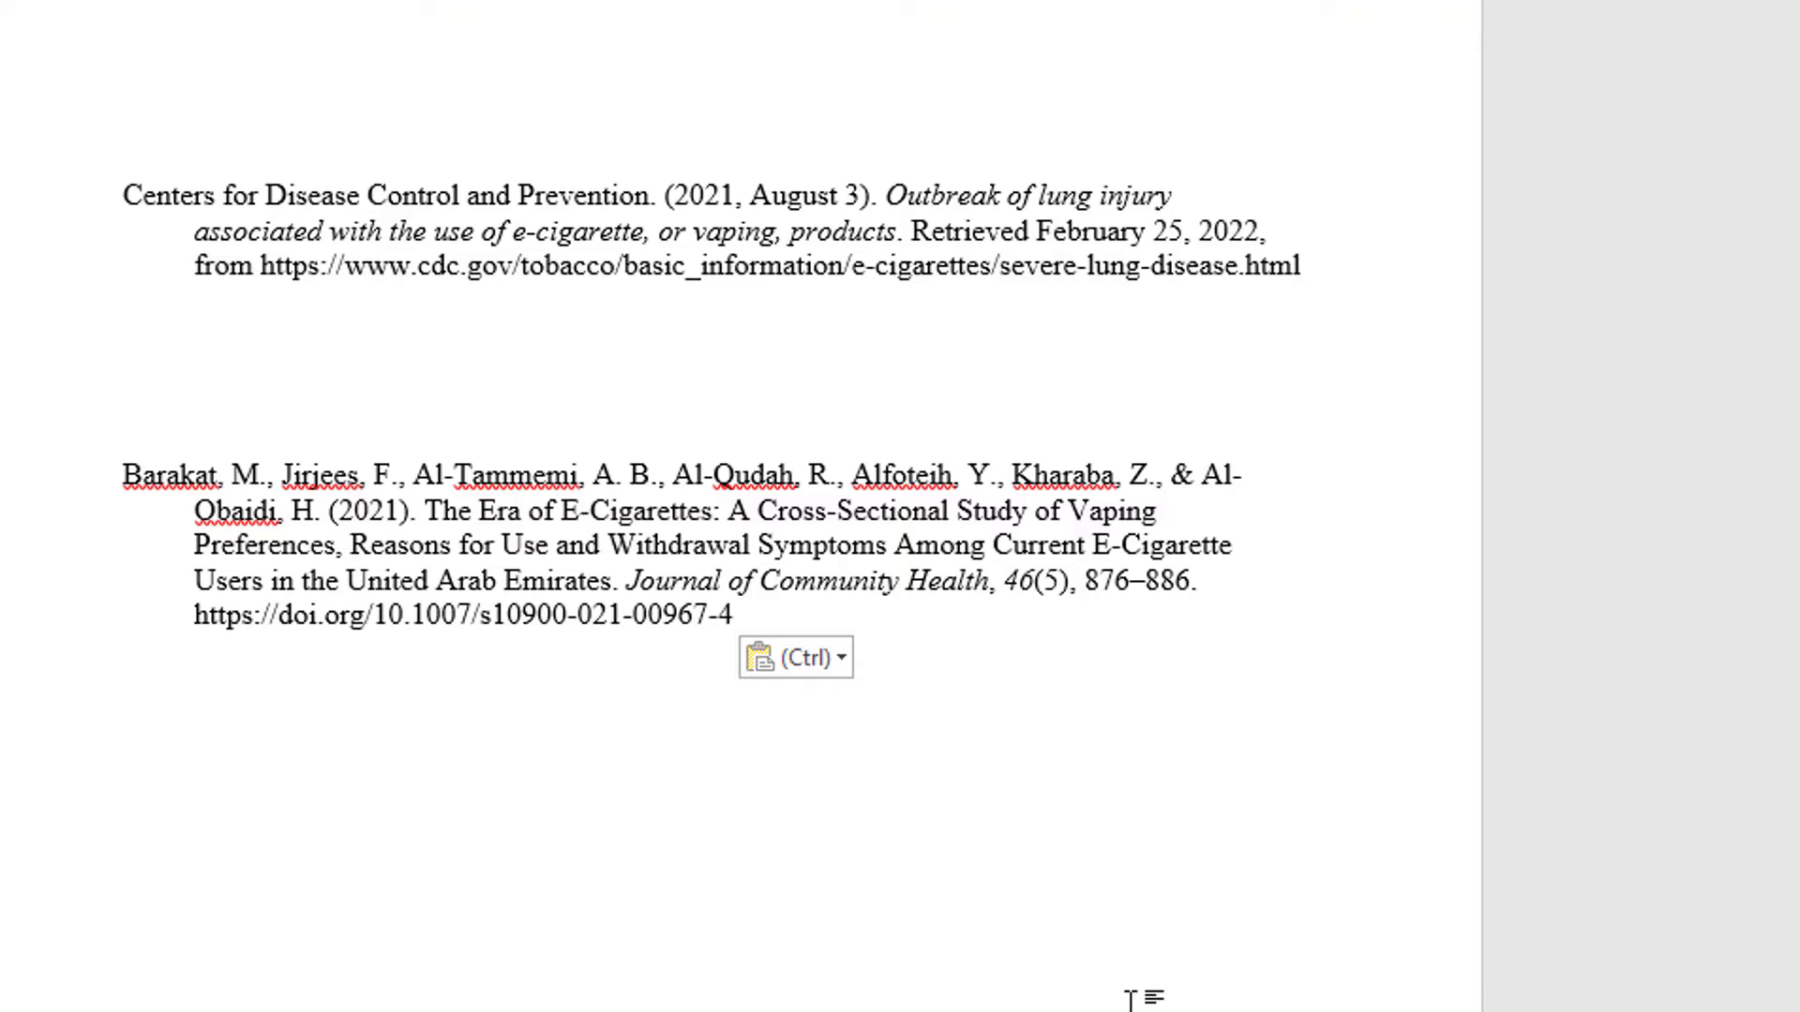
pyautogui.click(816, 660)
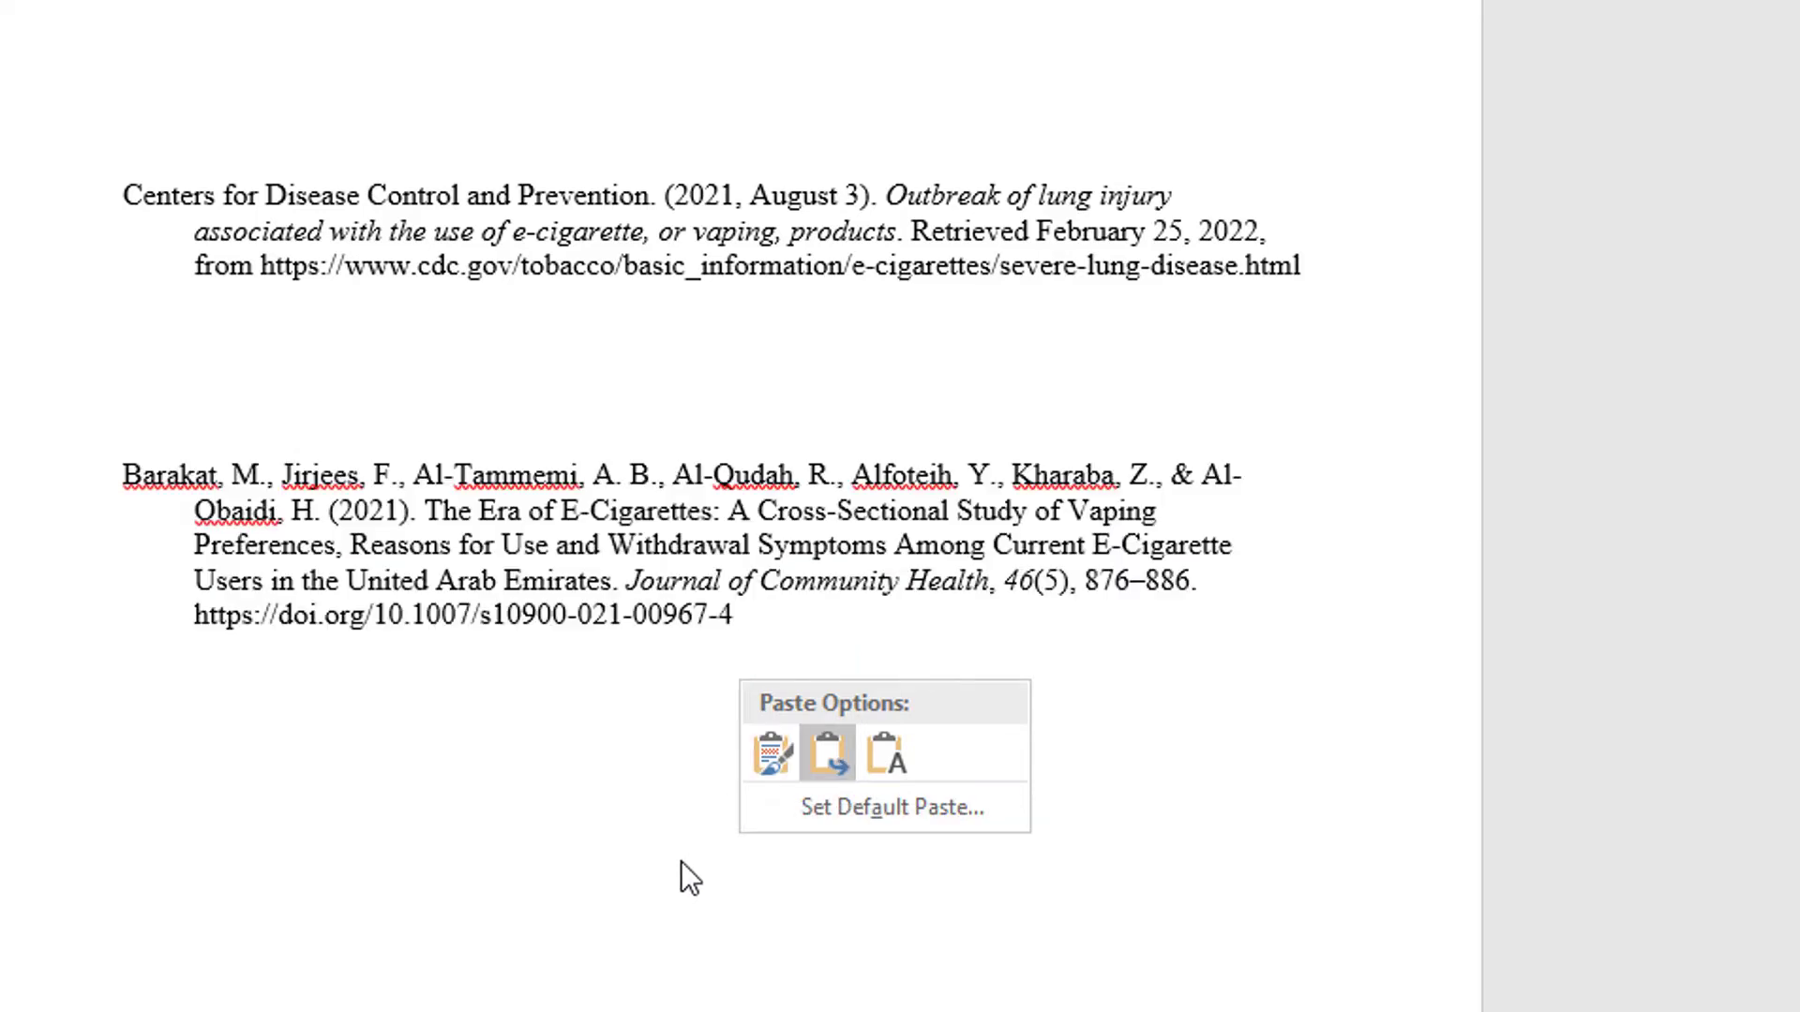
pyautogui.click(622, 943)
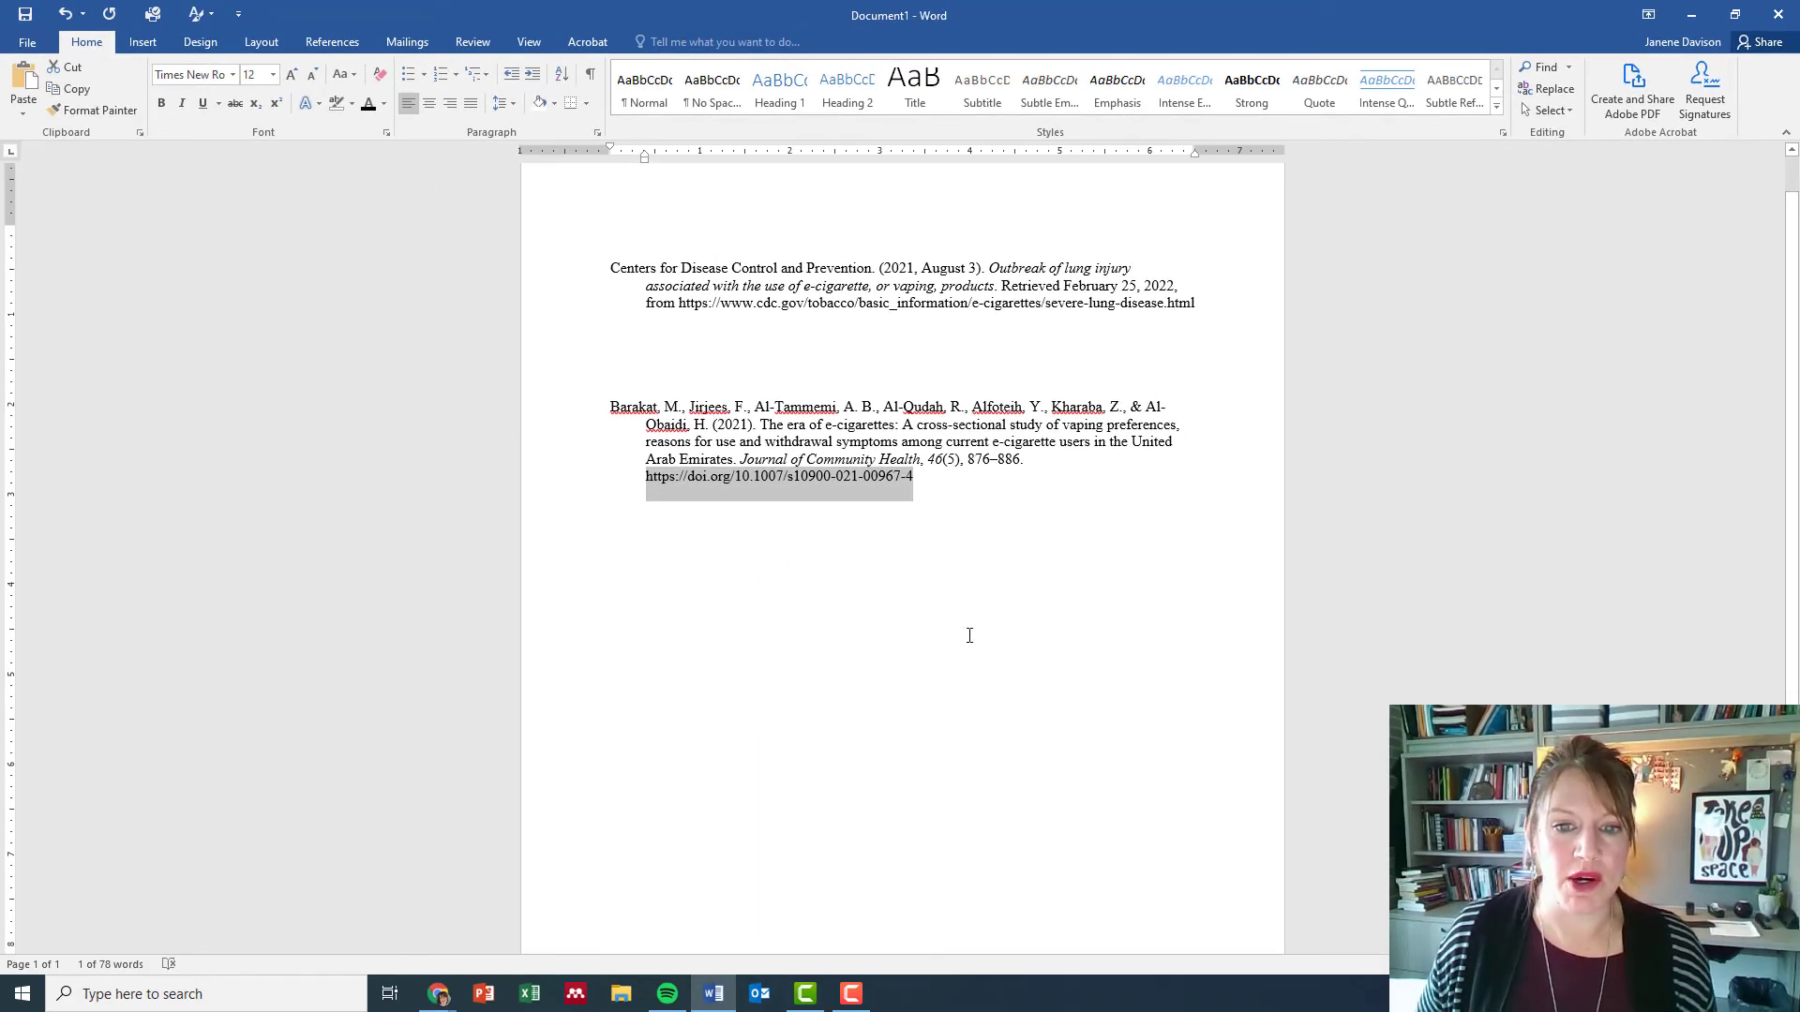
# Step: Move the Barakat reference above the CDC entry and remove the leftover empty line
pyautogui.click(969, 636)
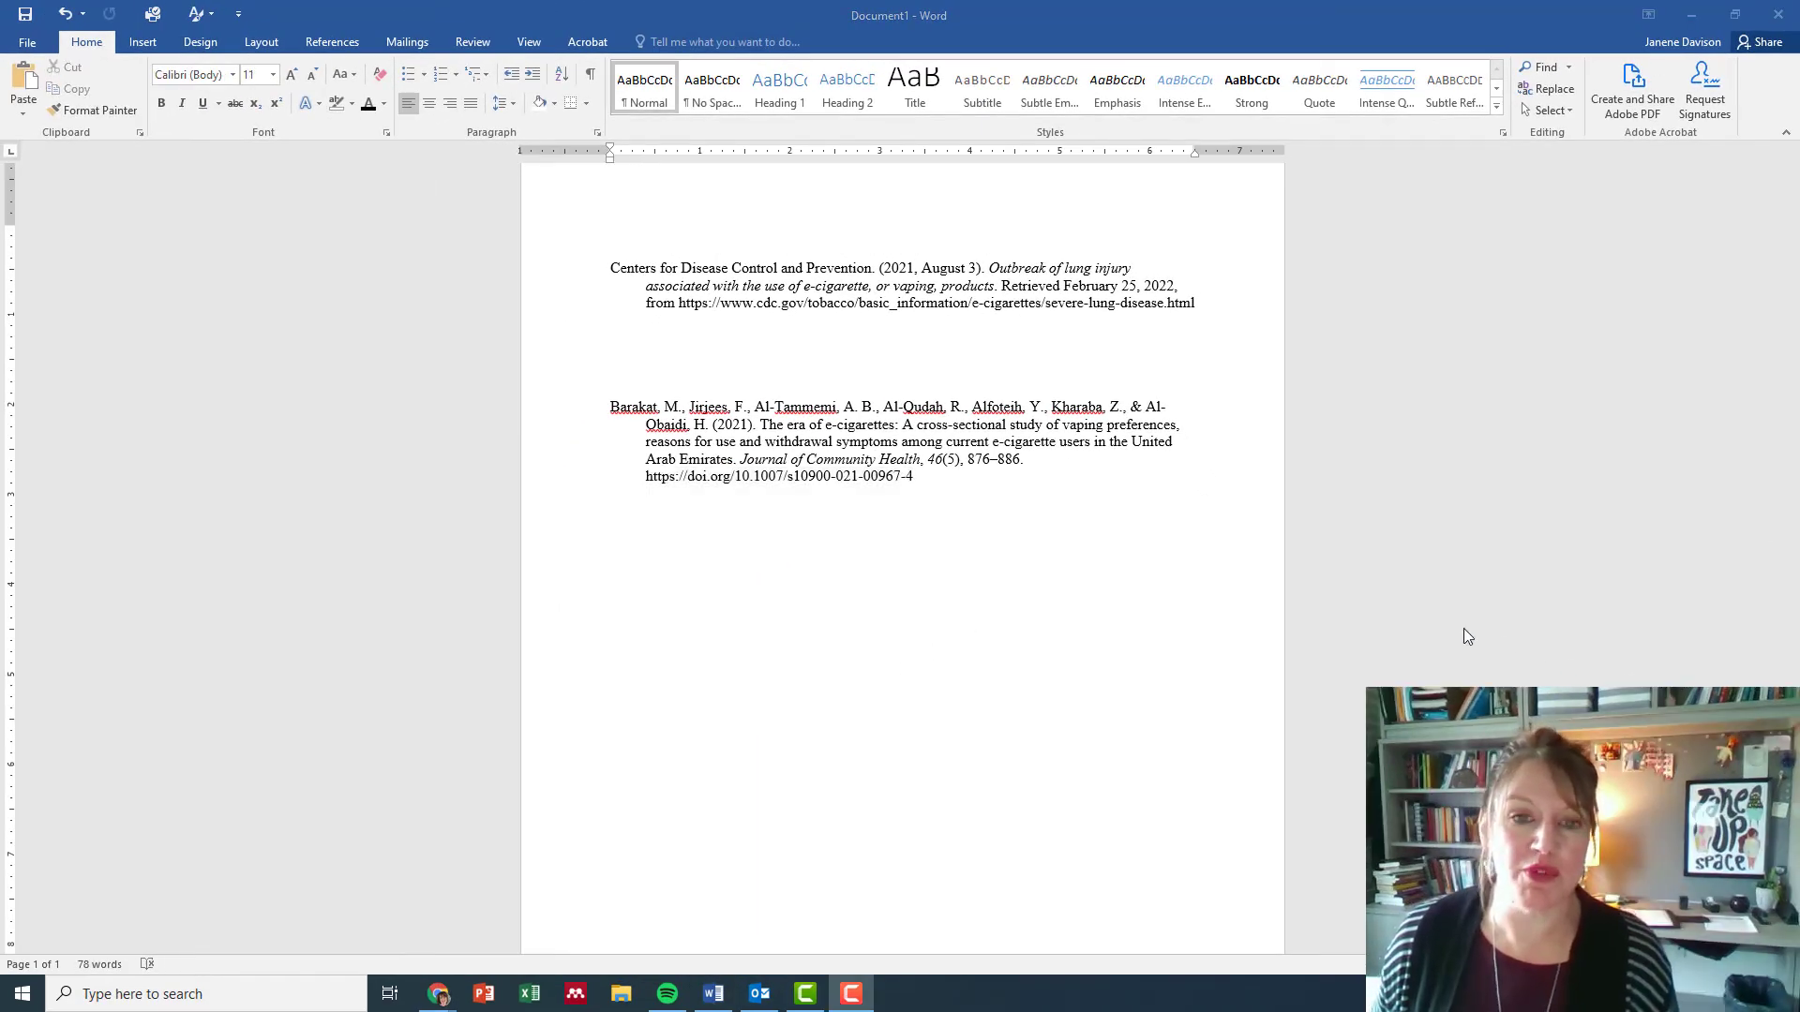
pyautogui.click(892, 335)
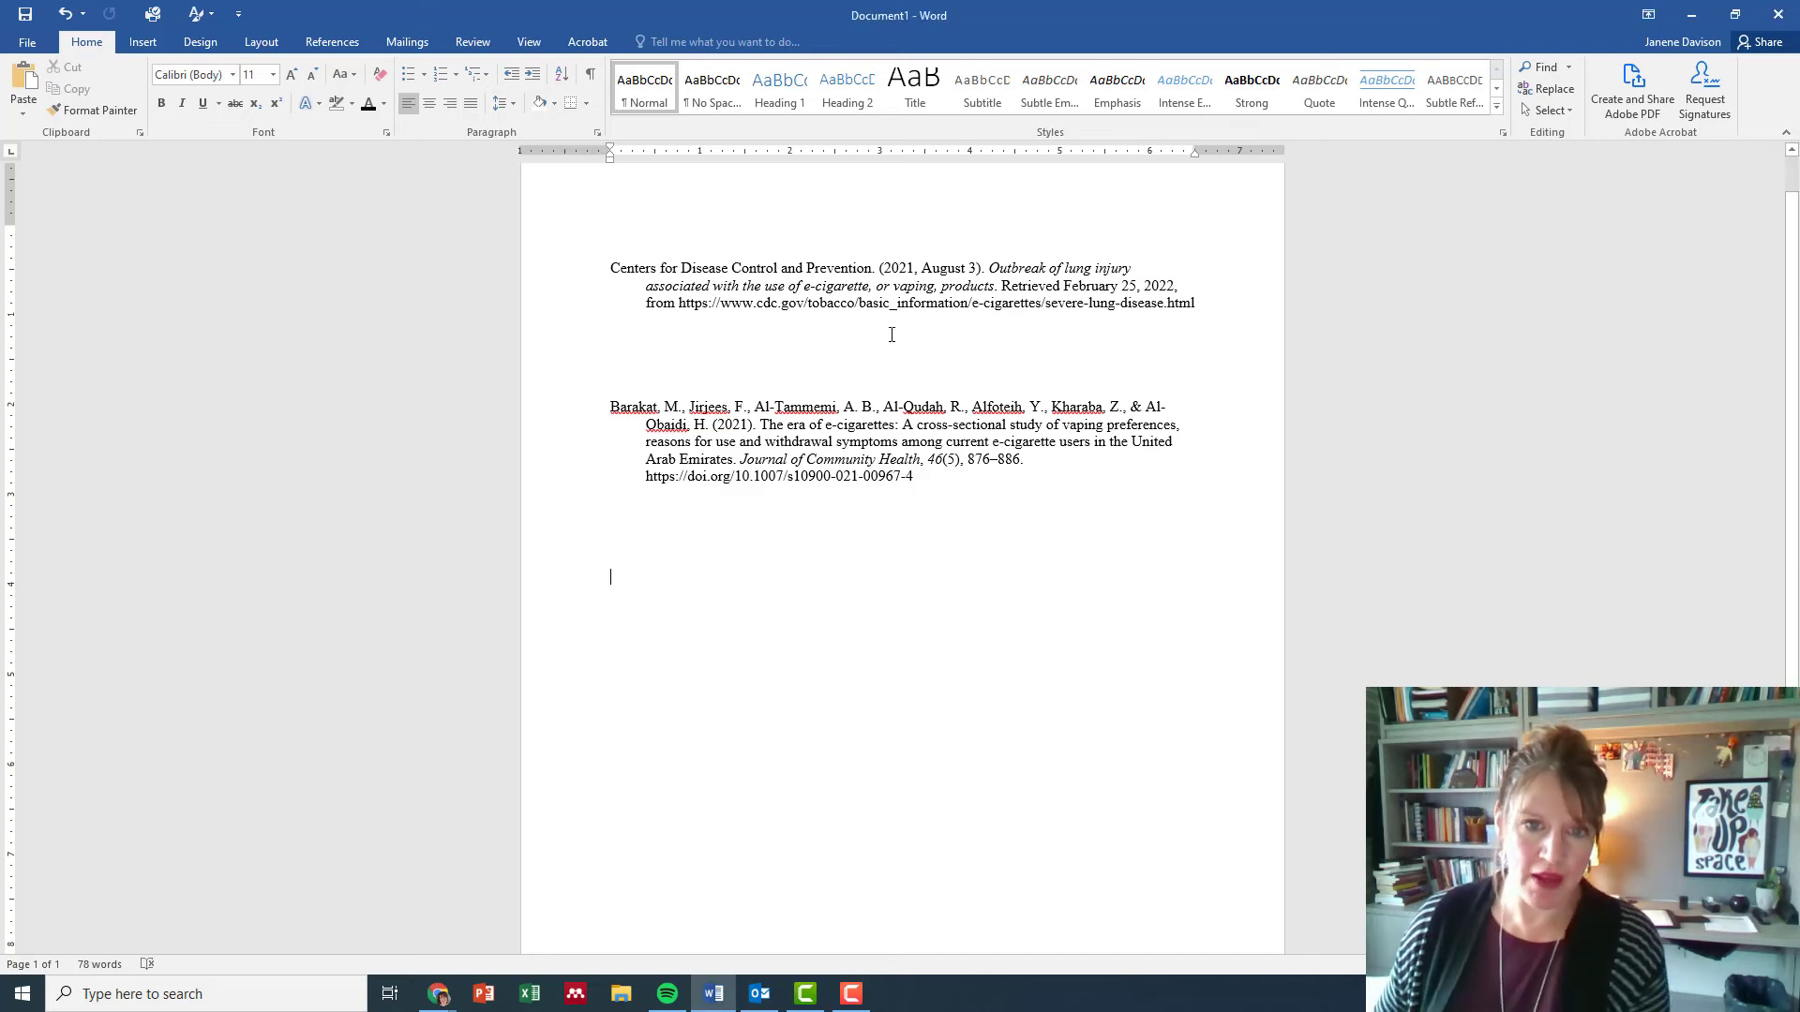
pyautogui.click(955, 484)
pyautogui.moveTo(955, 483); pyautogui.dragTo(592, 420)
pyautogui.hotkey('ctrl', 'c')
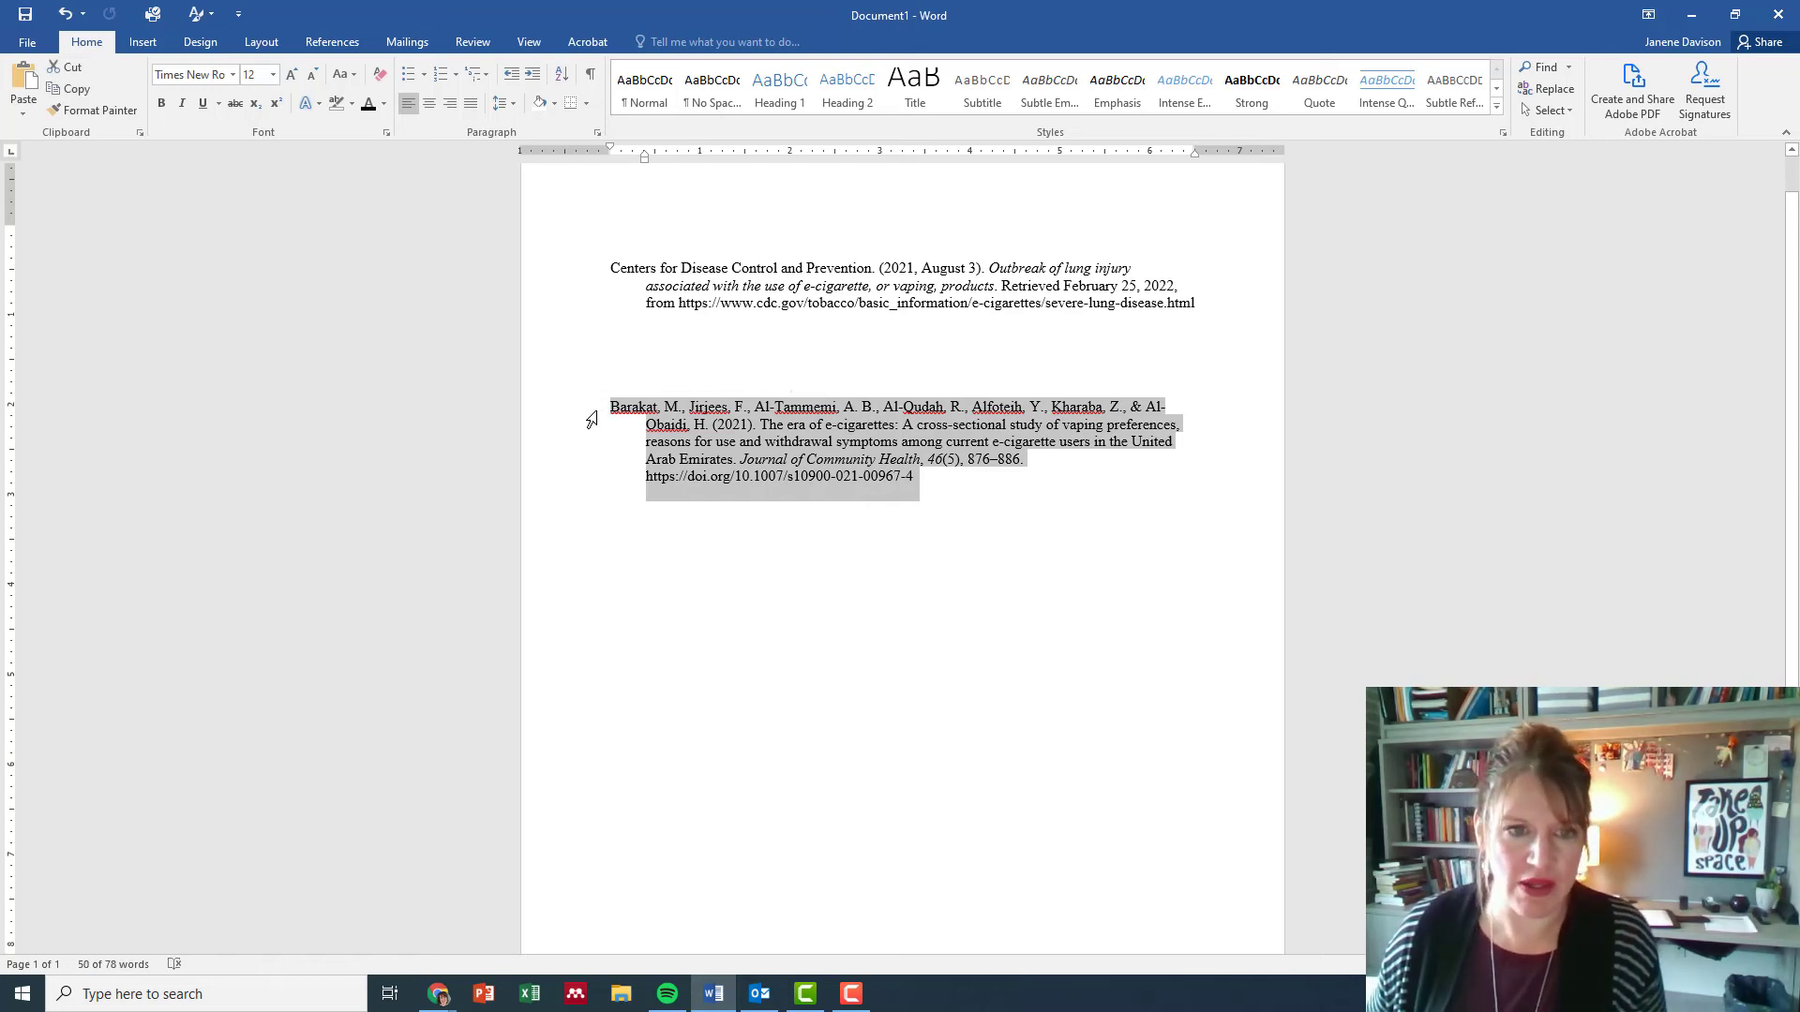
pyautogui.press('Delete')
pyautogui.click(608, 270)
pyautogui.press('Up')
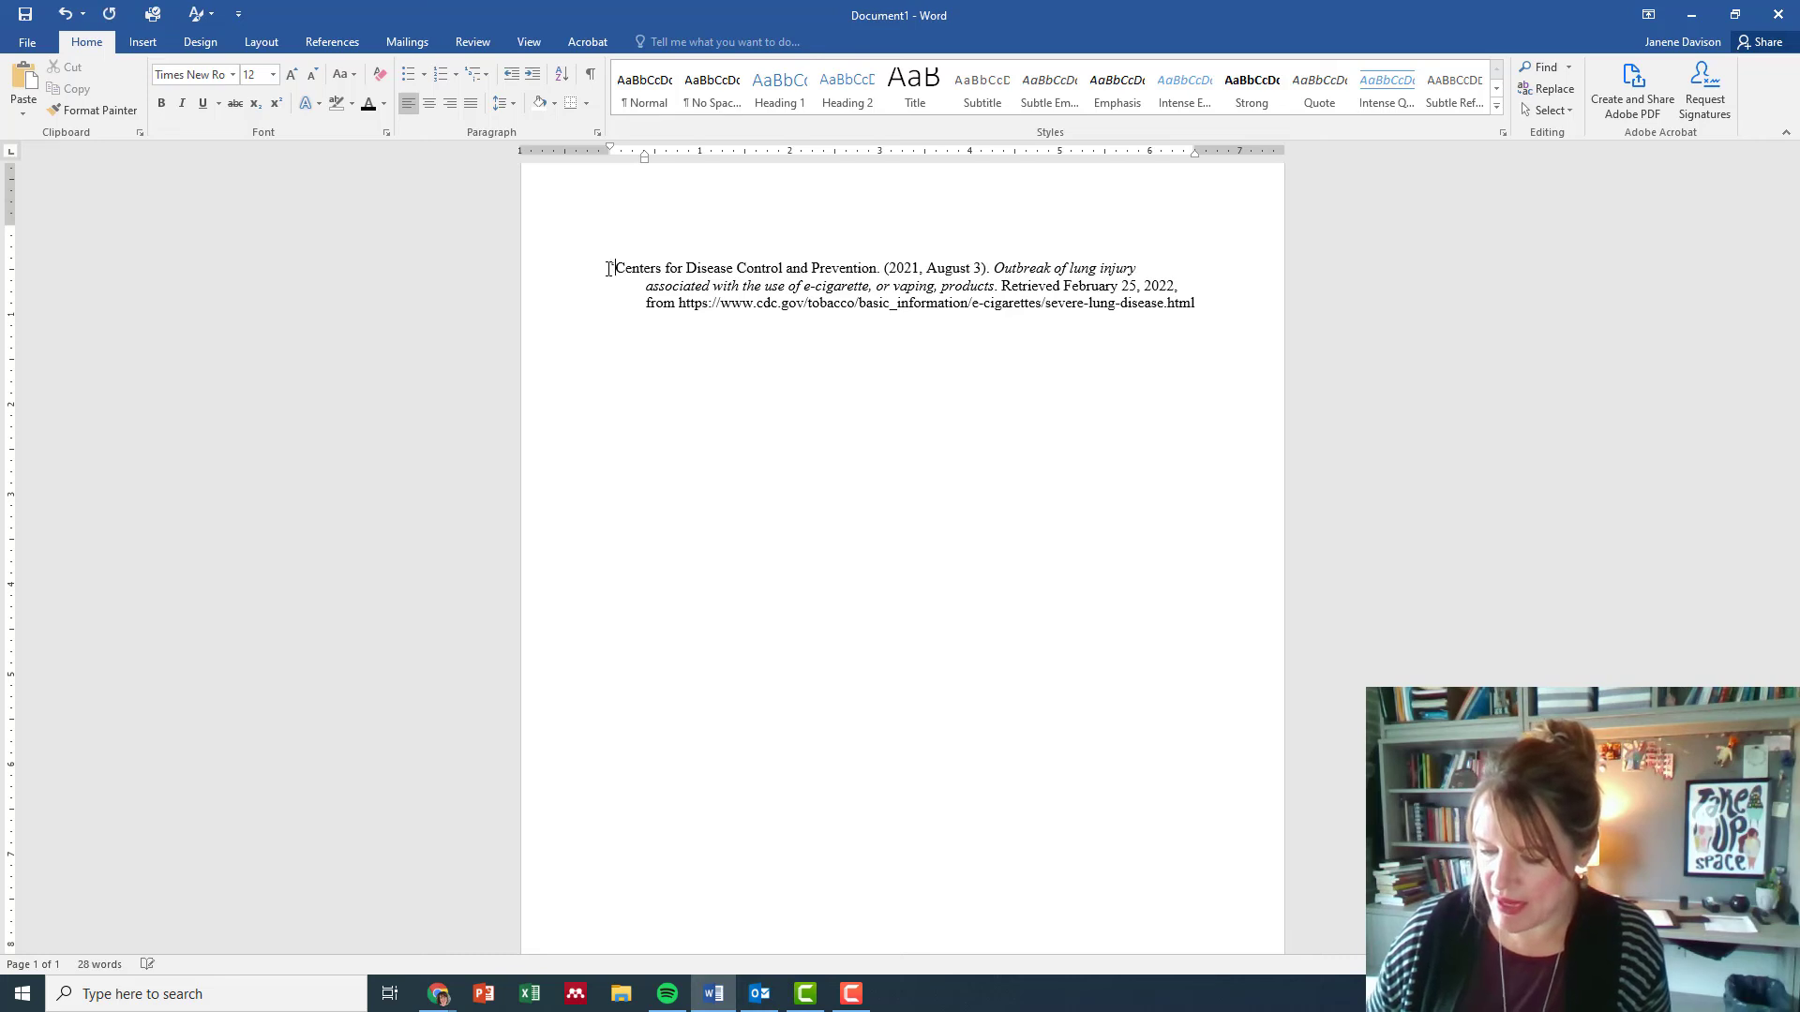
pyautogui.hotkey('ctrl', 'v')
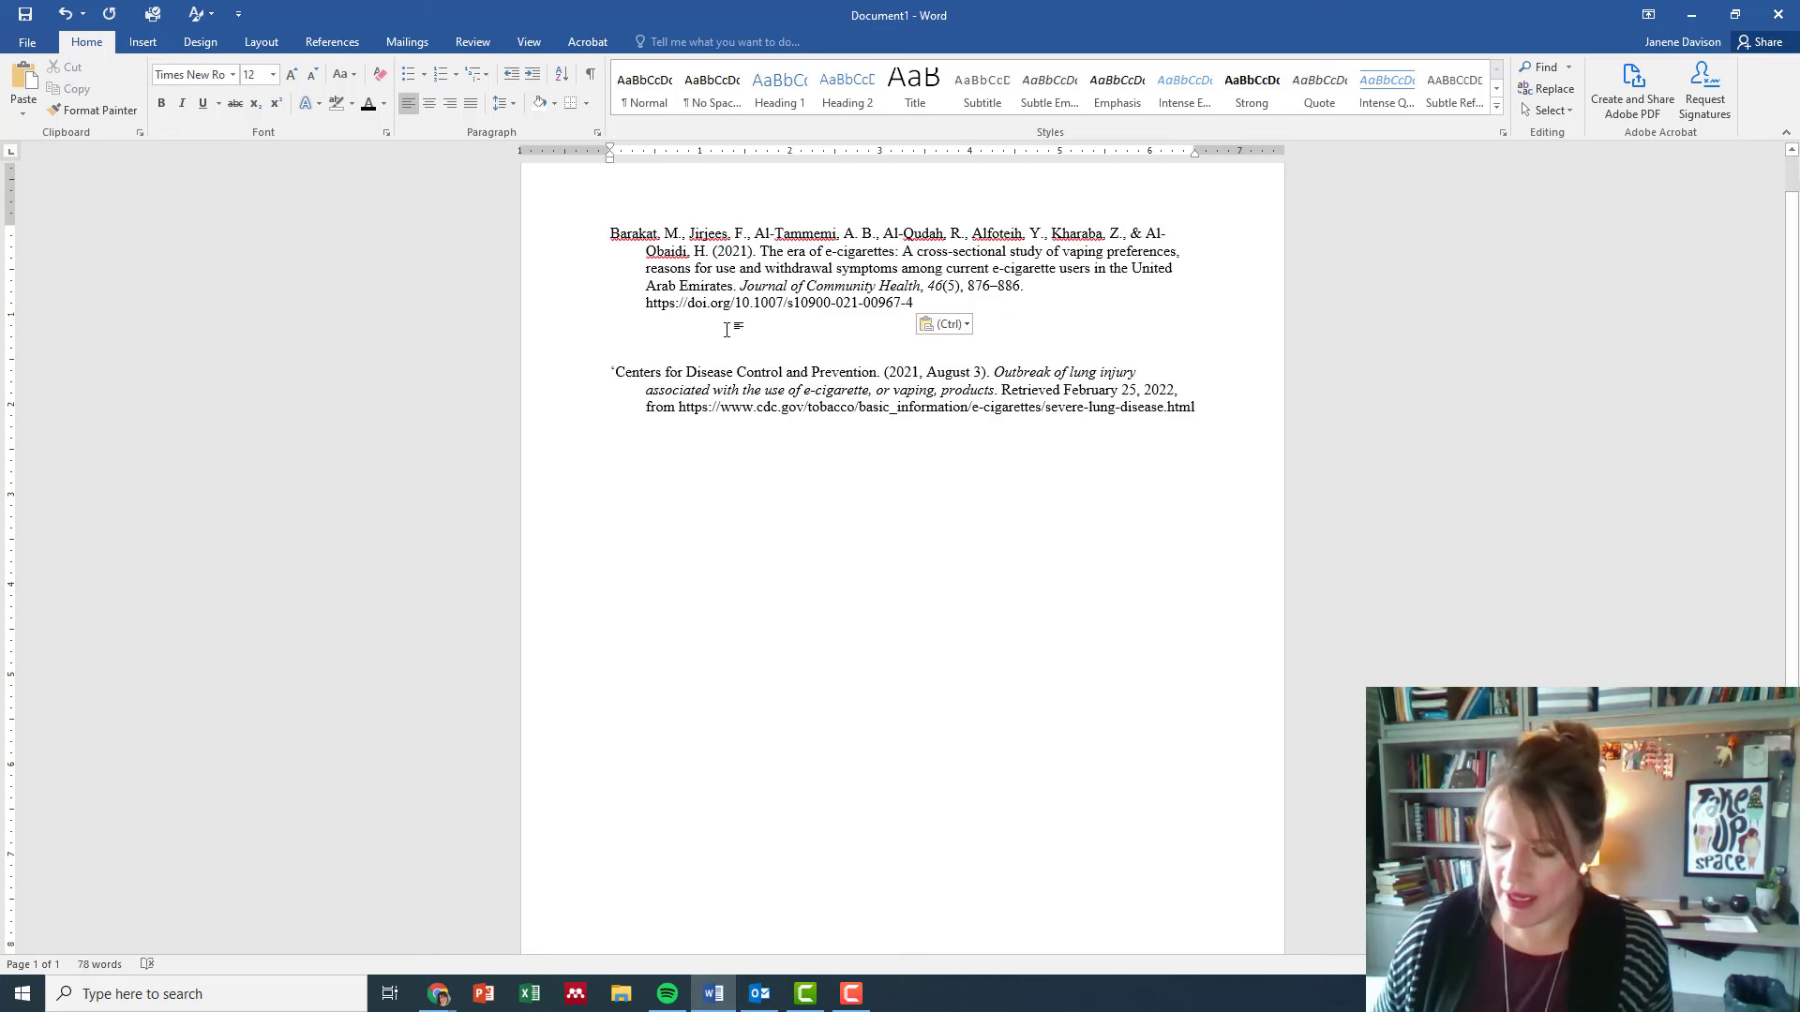
pyautogui.press('BackSpace')
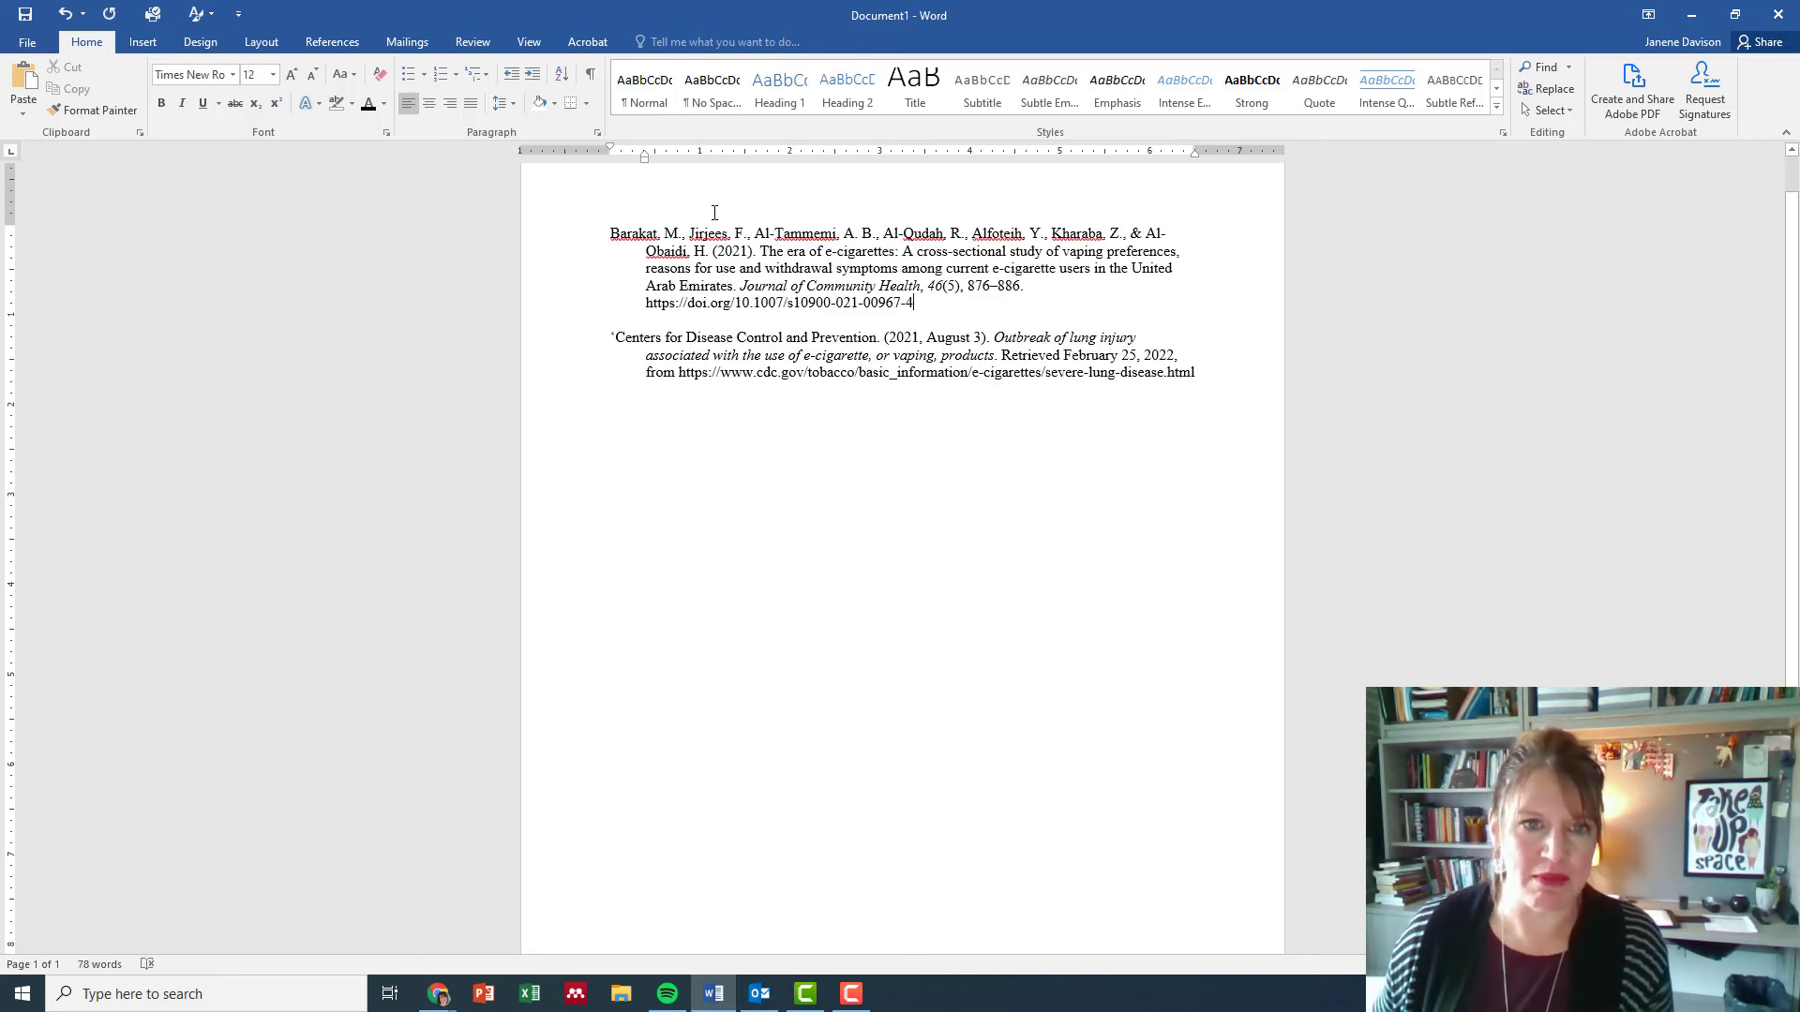
pyautogui.scroll(1, 707, 216)
pyautogui.click(607, 280)
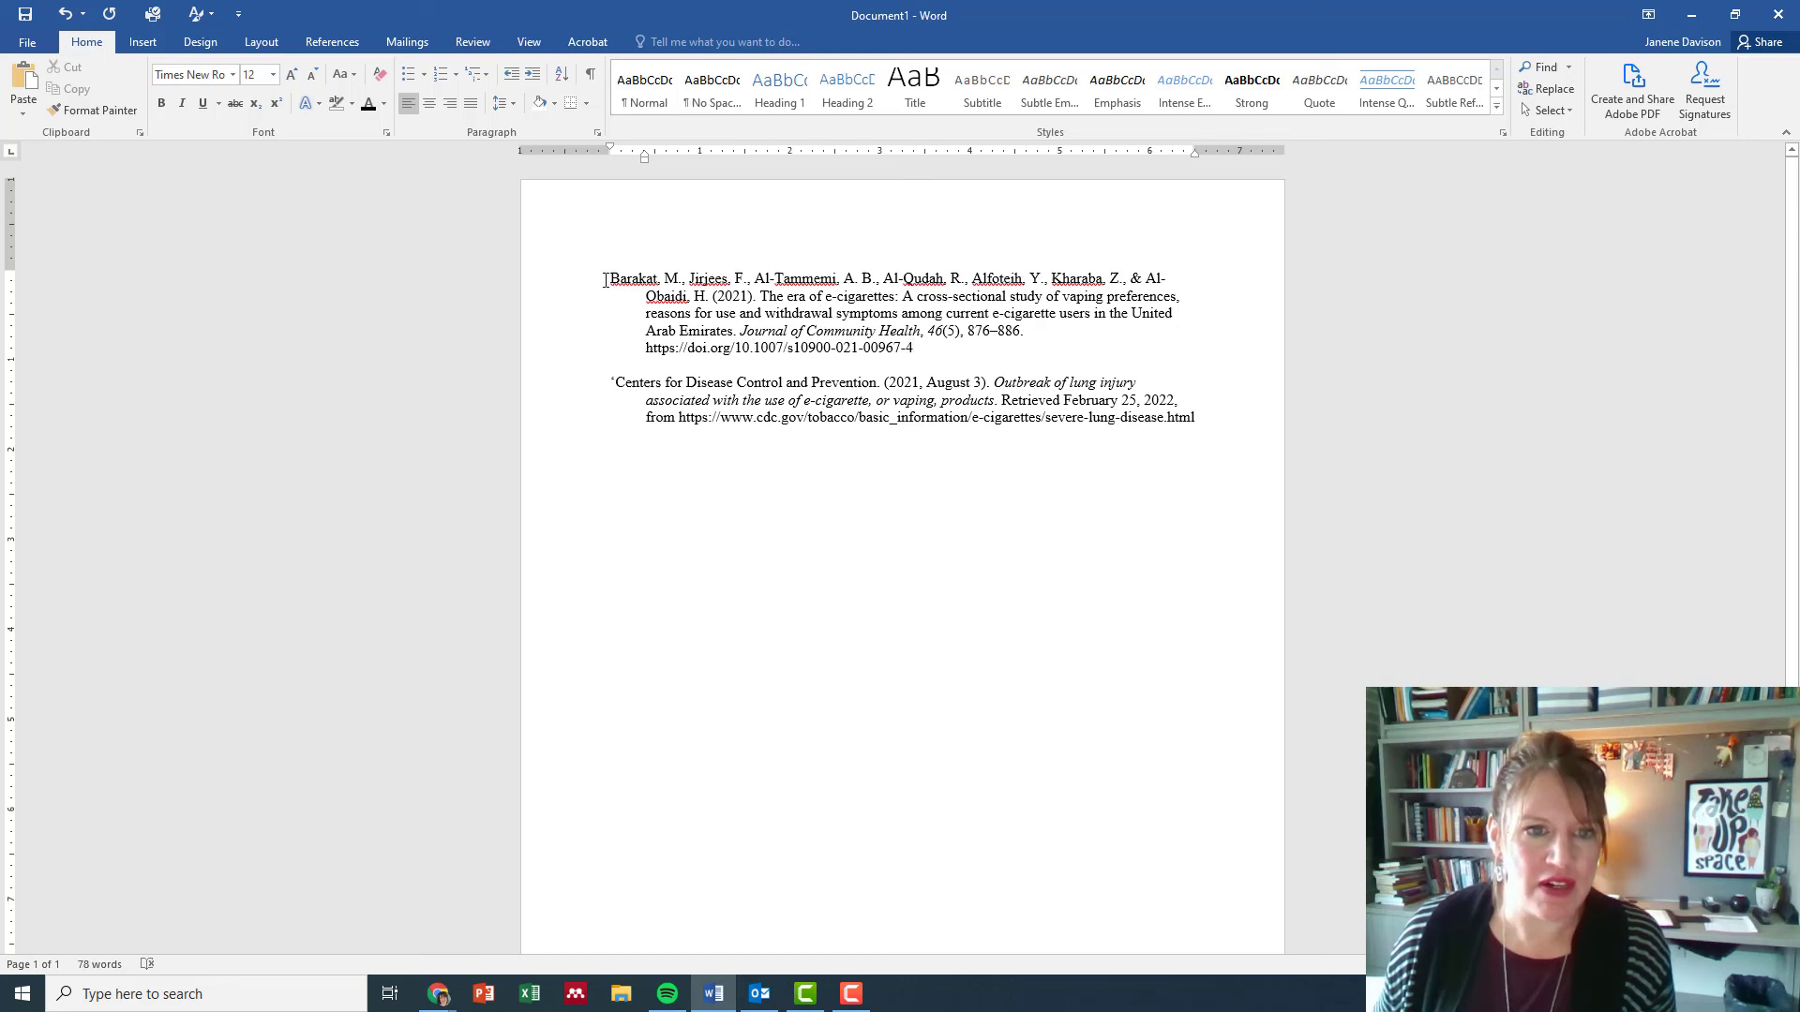
# Step: Type 'References' on a new top line above Barakat, style it Heading 1 and center it
pyautogui.press('Return')
pyautogui.press('Up')
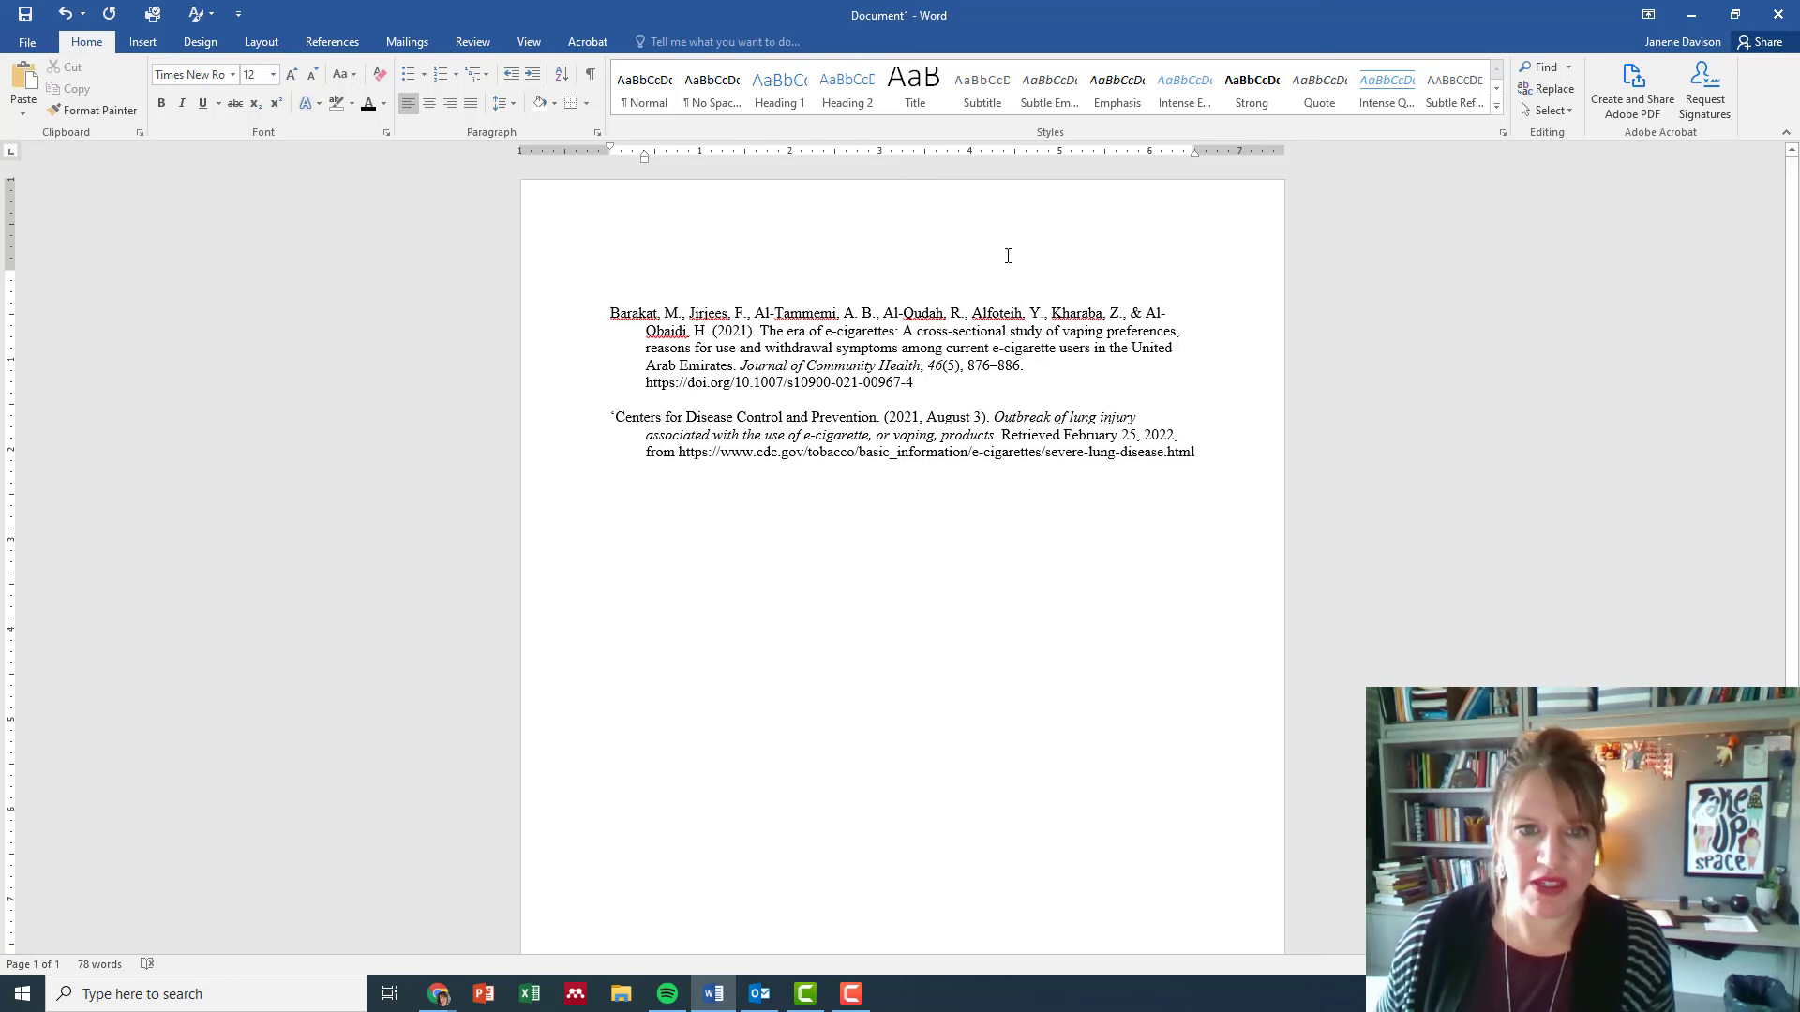
pyautogui.write('Refe')
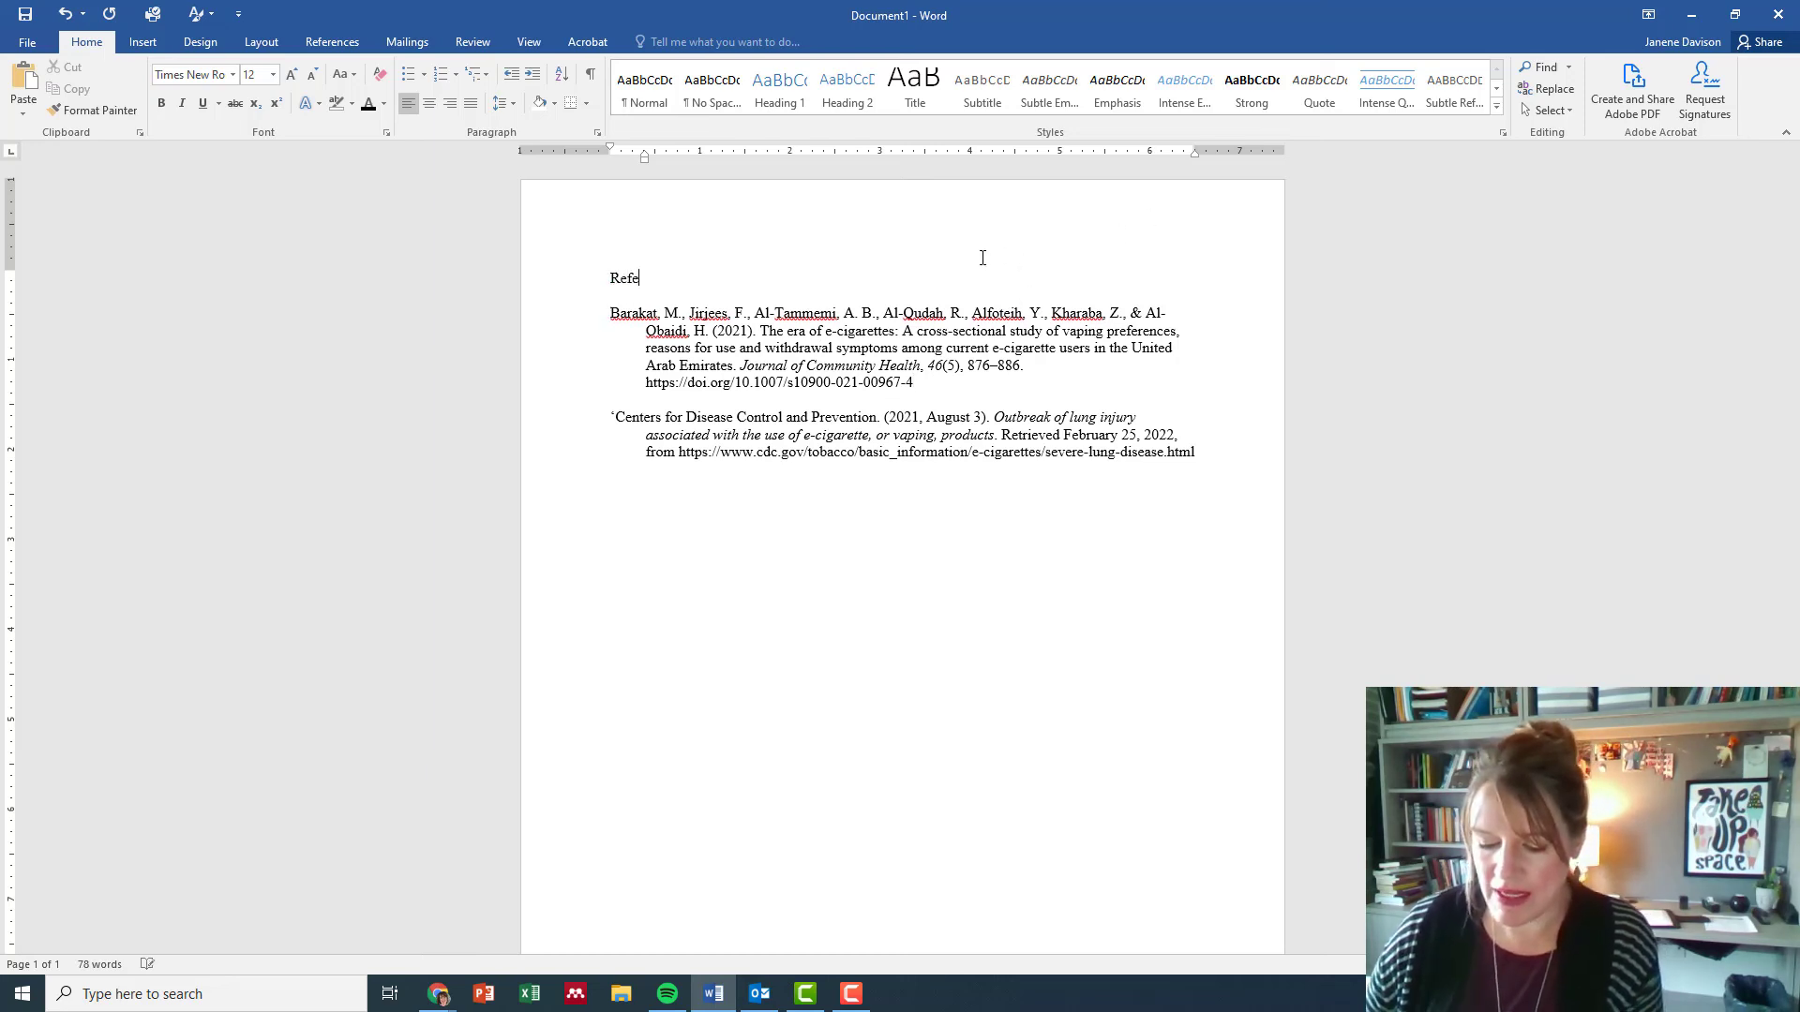
pyautogui.write('rences')
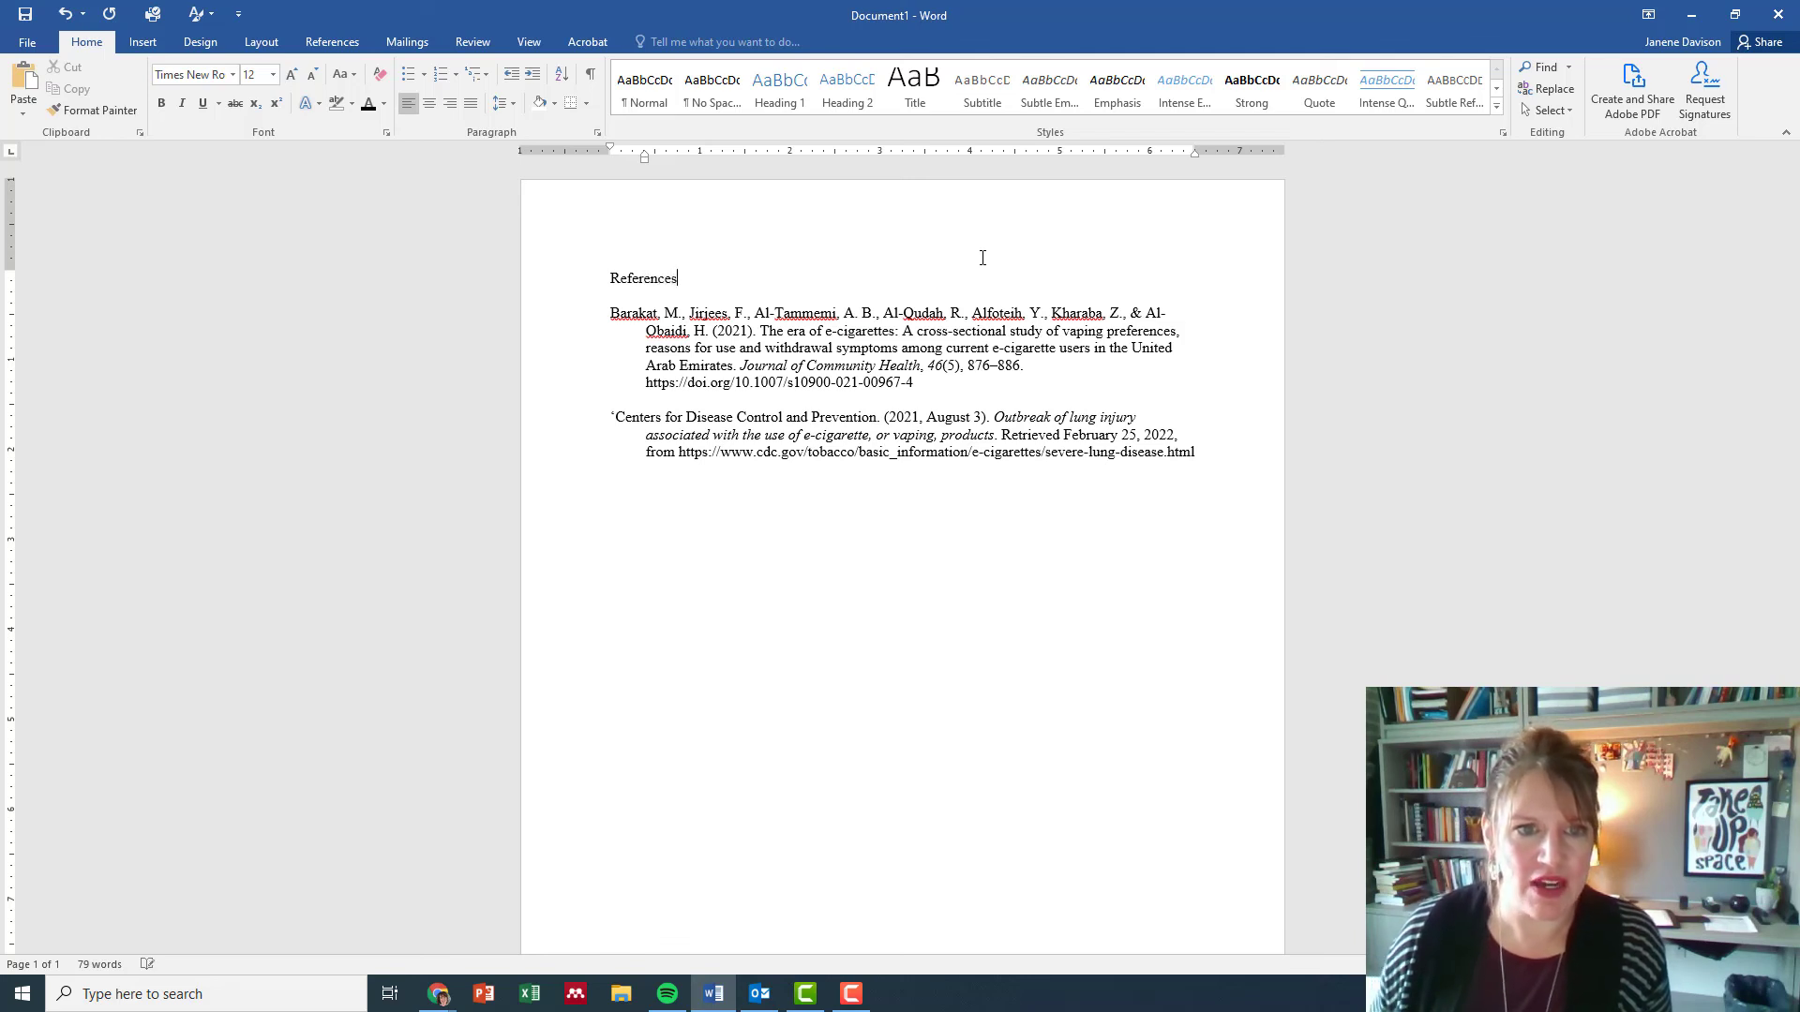
pyautogui.doubleClick(609, 286)
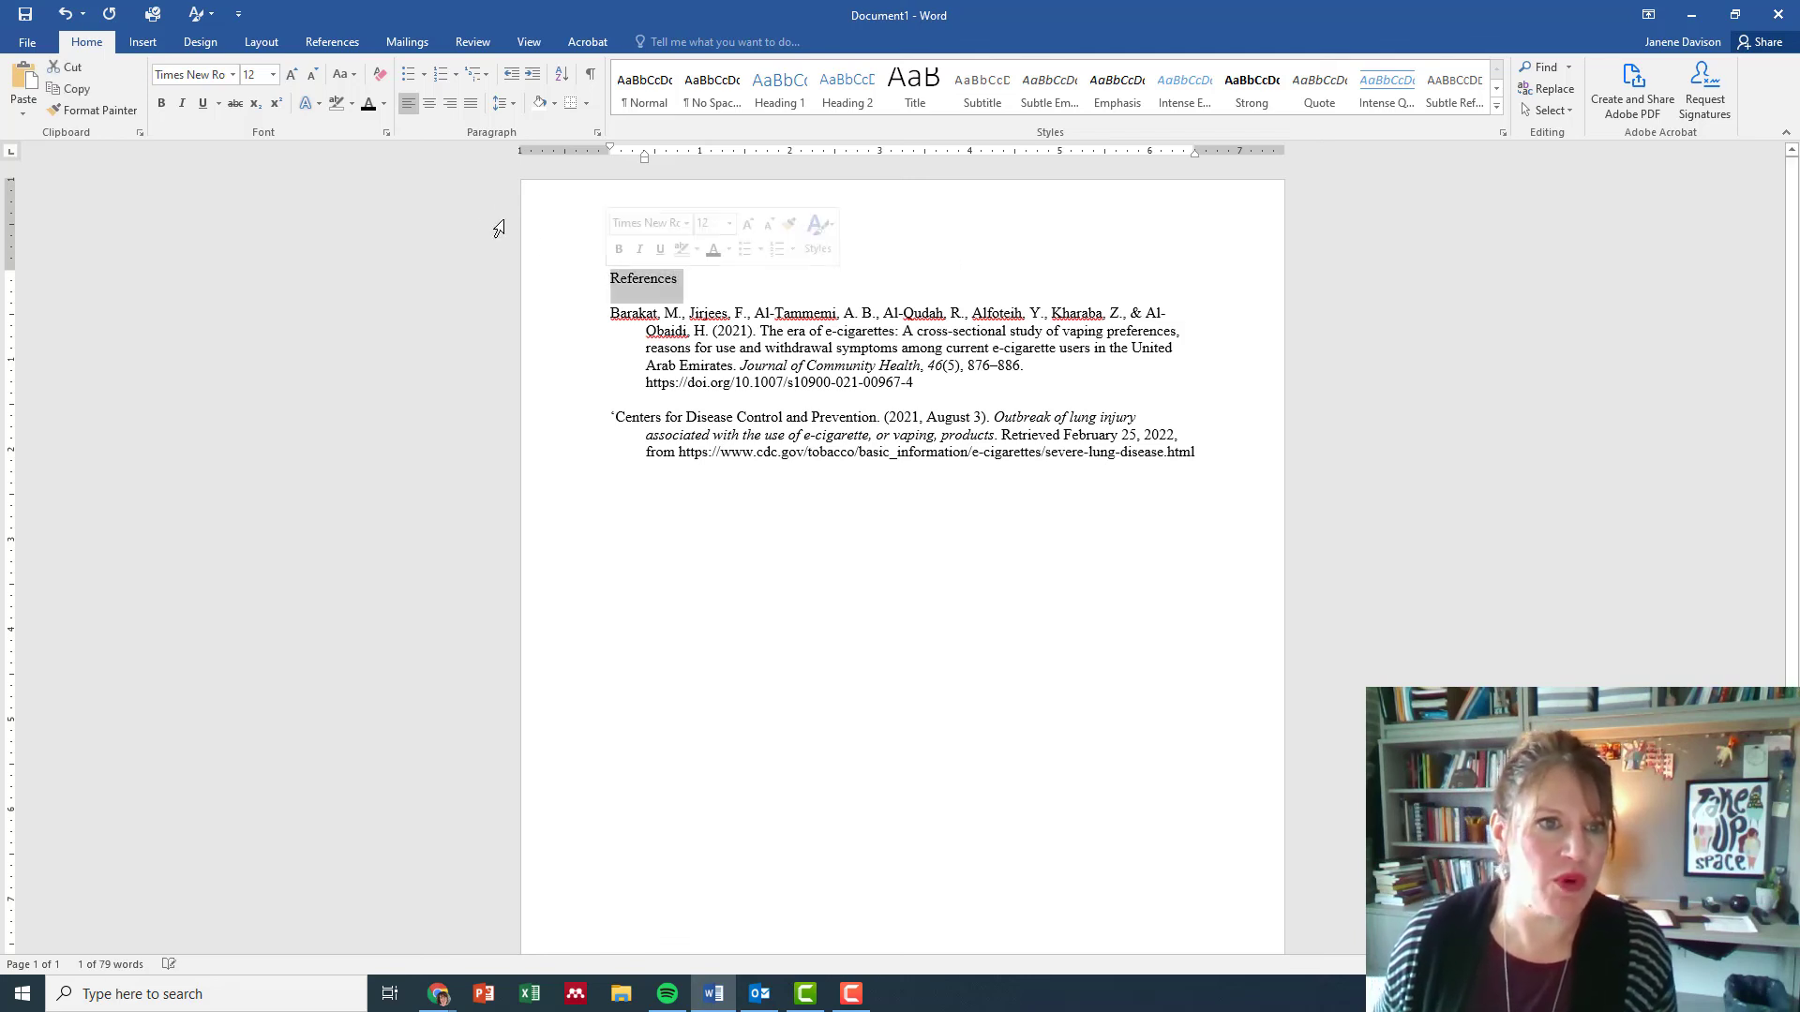
pyautogui.click(425, 109)
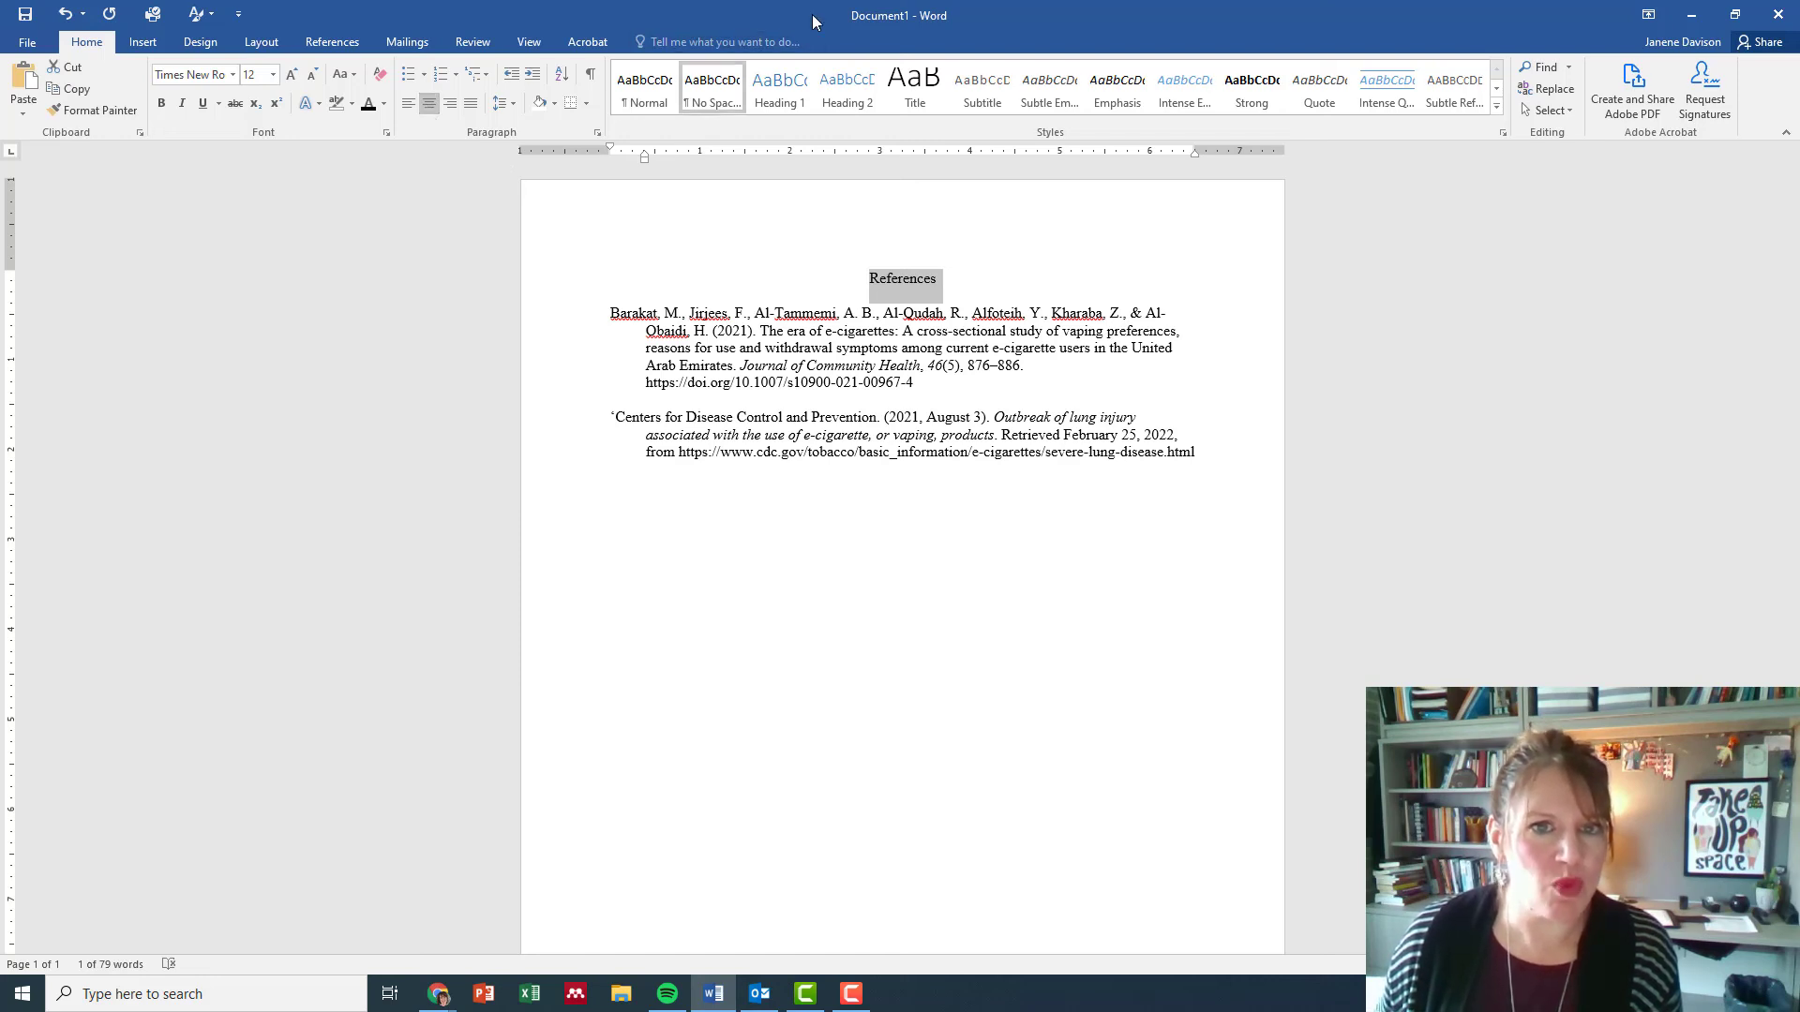
pyautogui.click(769, 87)
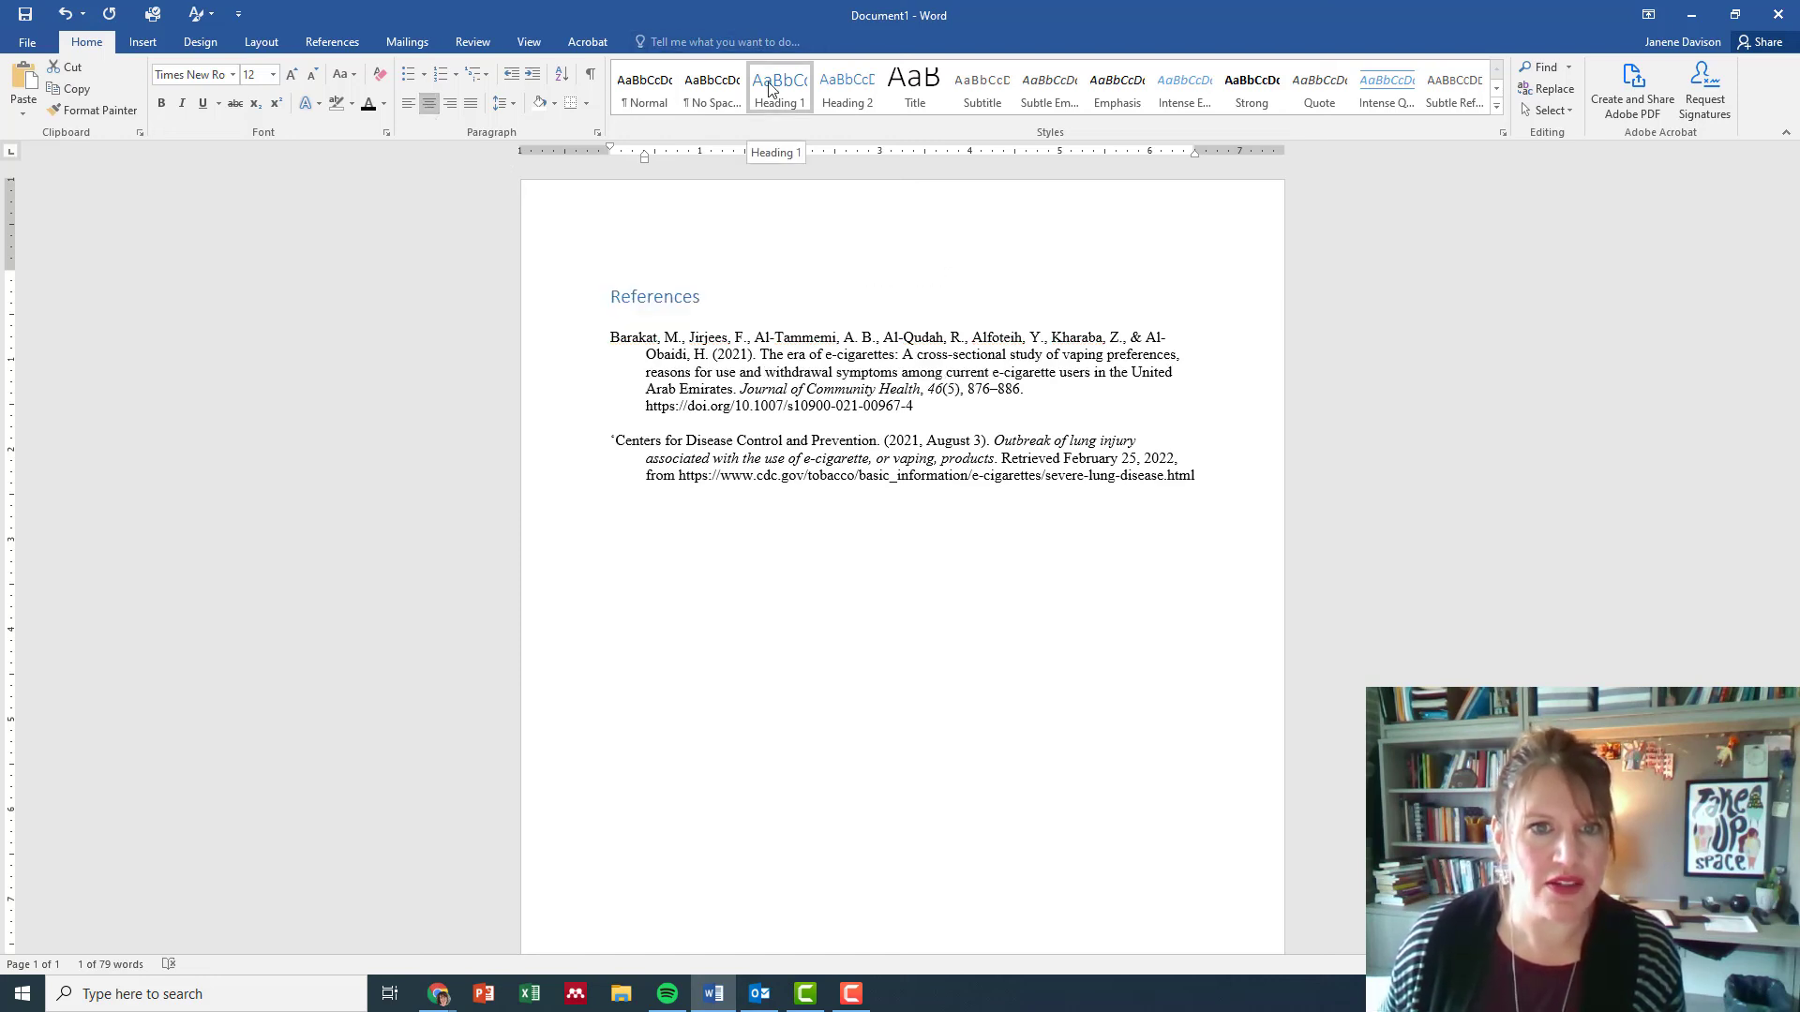
pyautogui.click(432, 104)
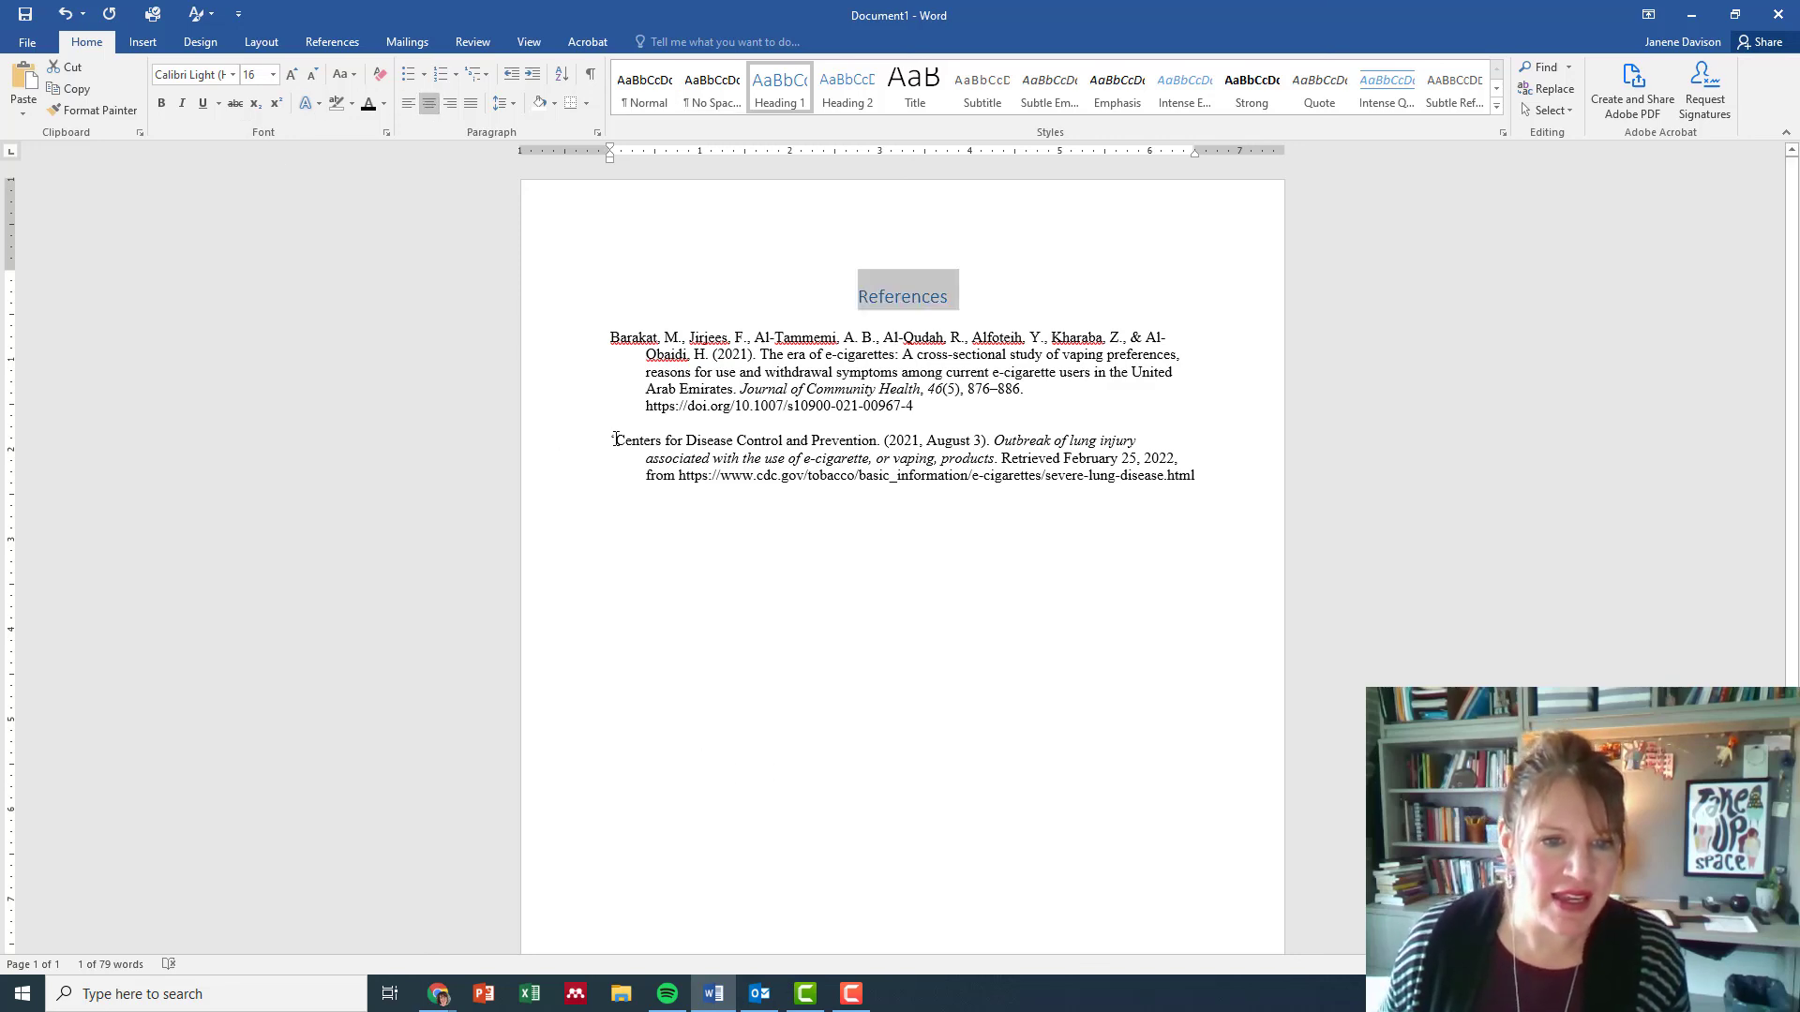
pyautogui.click(801, 443)
# Step: Delete the stray space before 'Centers' and set both references to 2.0 line spacing
pyautogui.press('Delete')
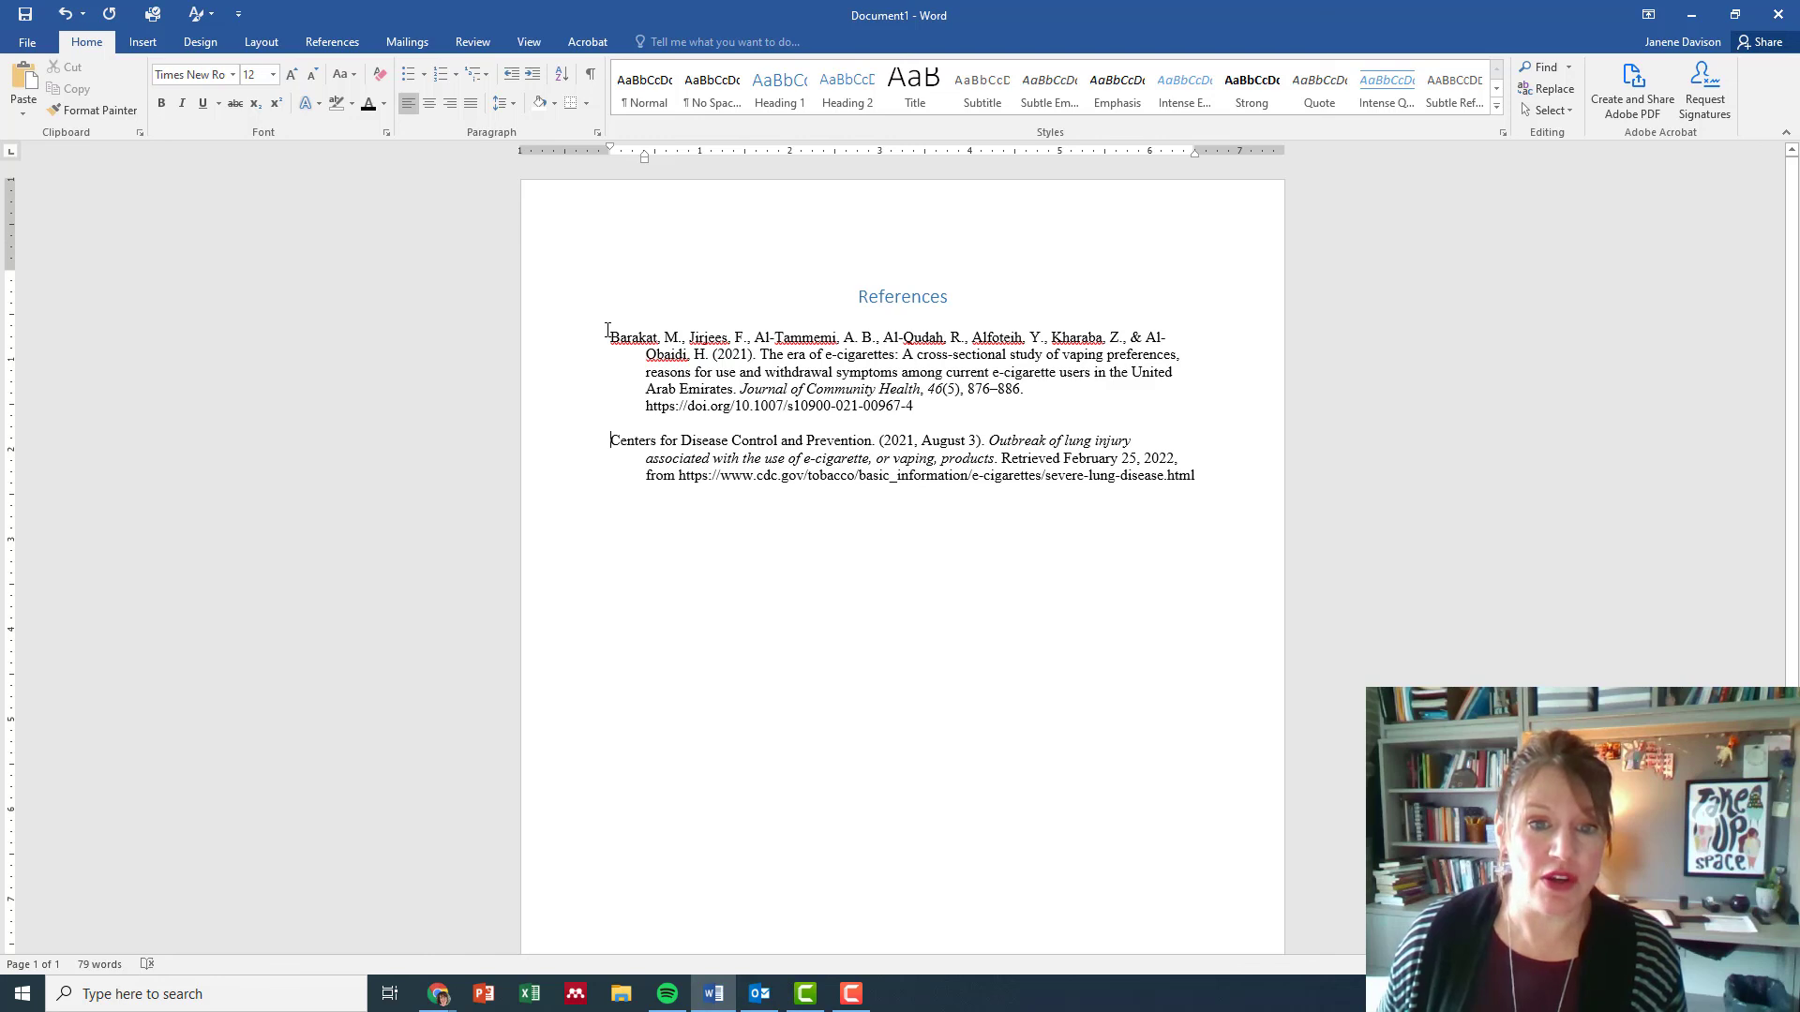
pyautogui.moveTo(607, 330); pyautogui.dragTo(1224, 786)
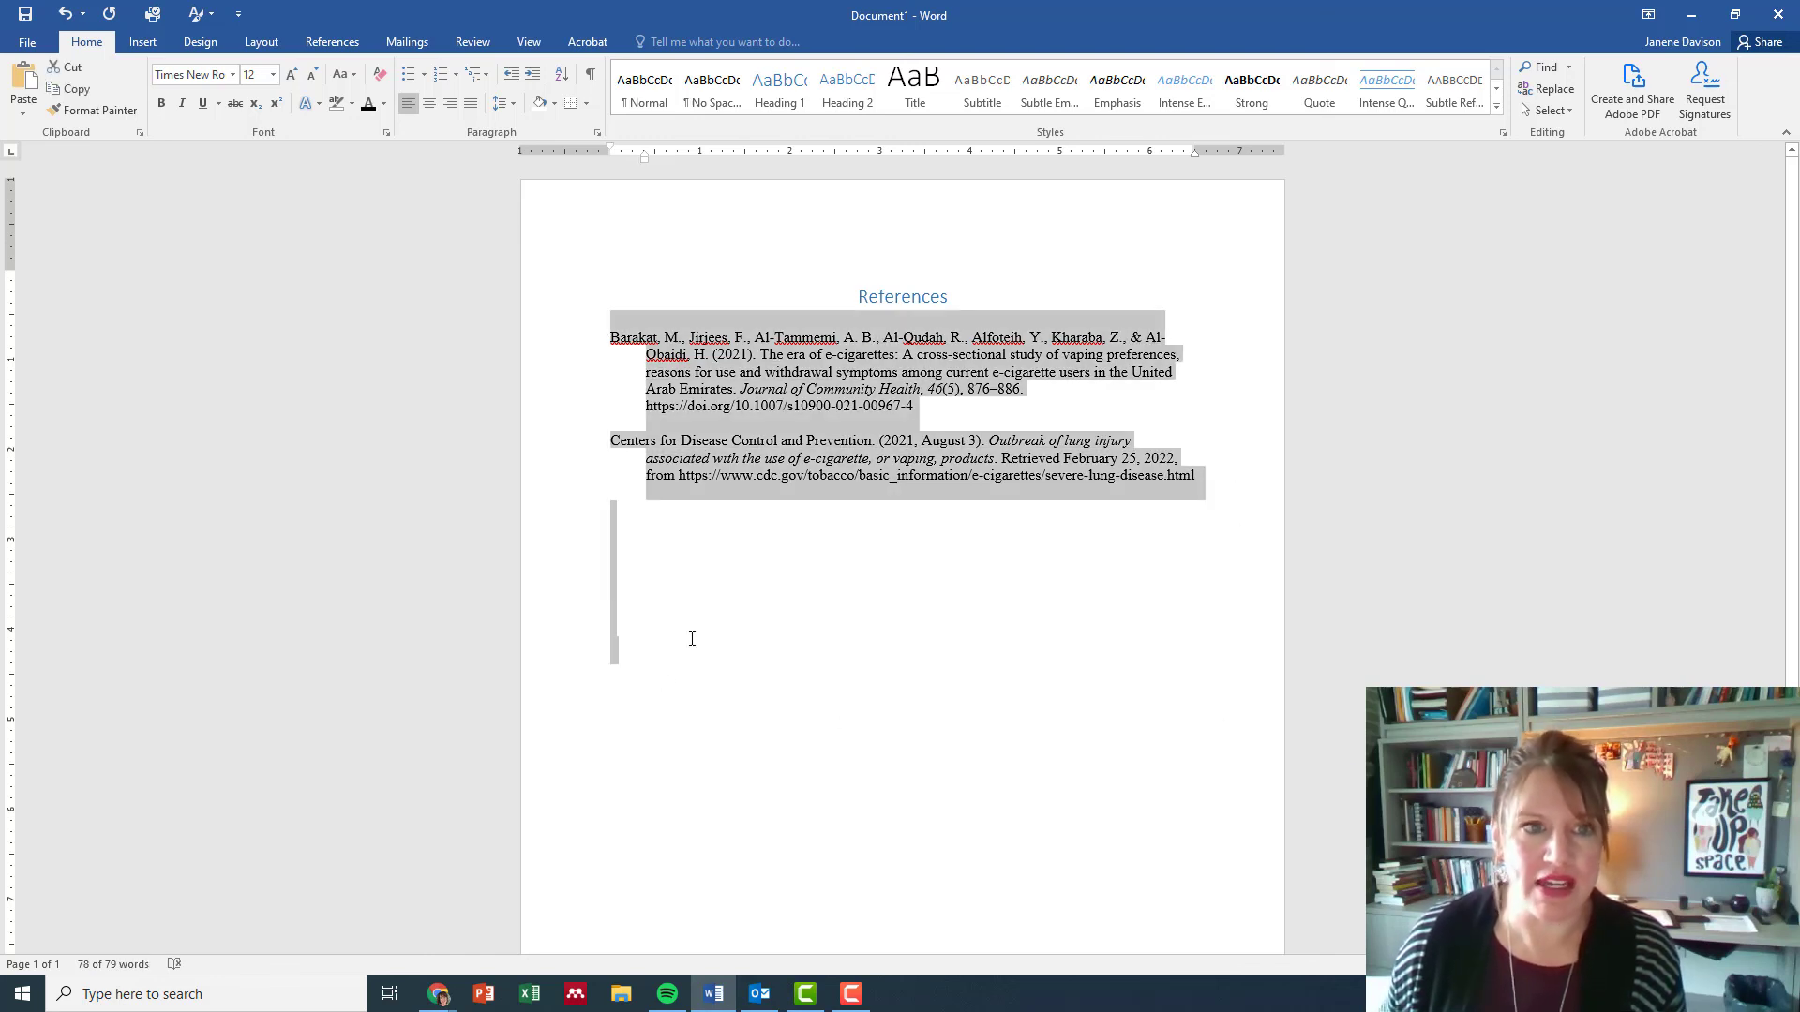
pyautogui.click(517, 104)
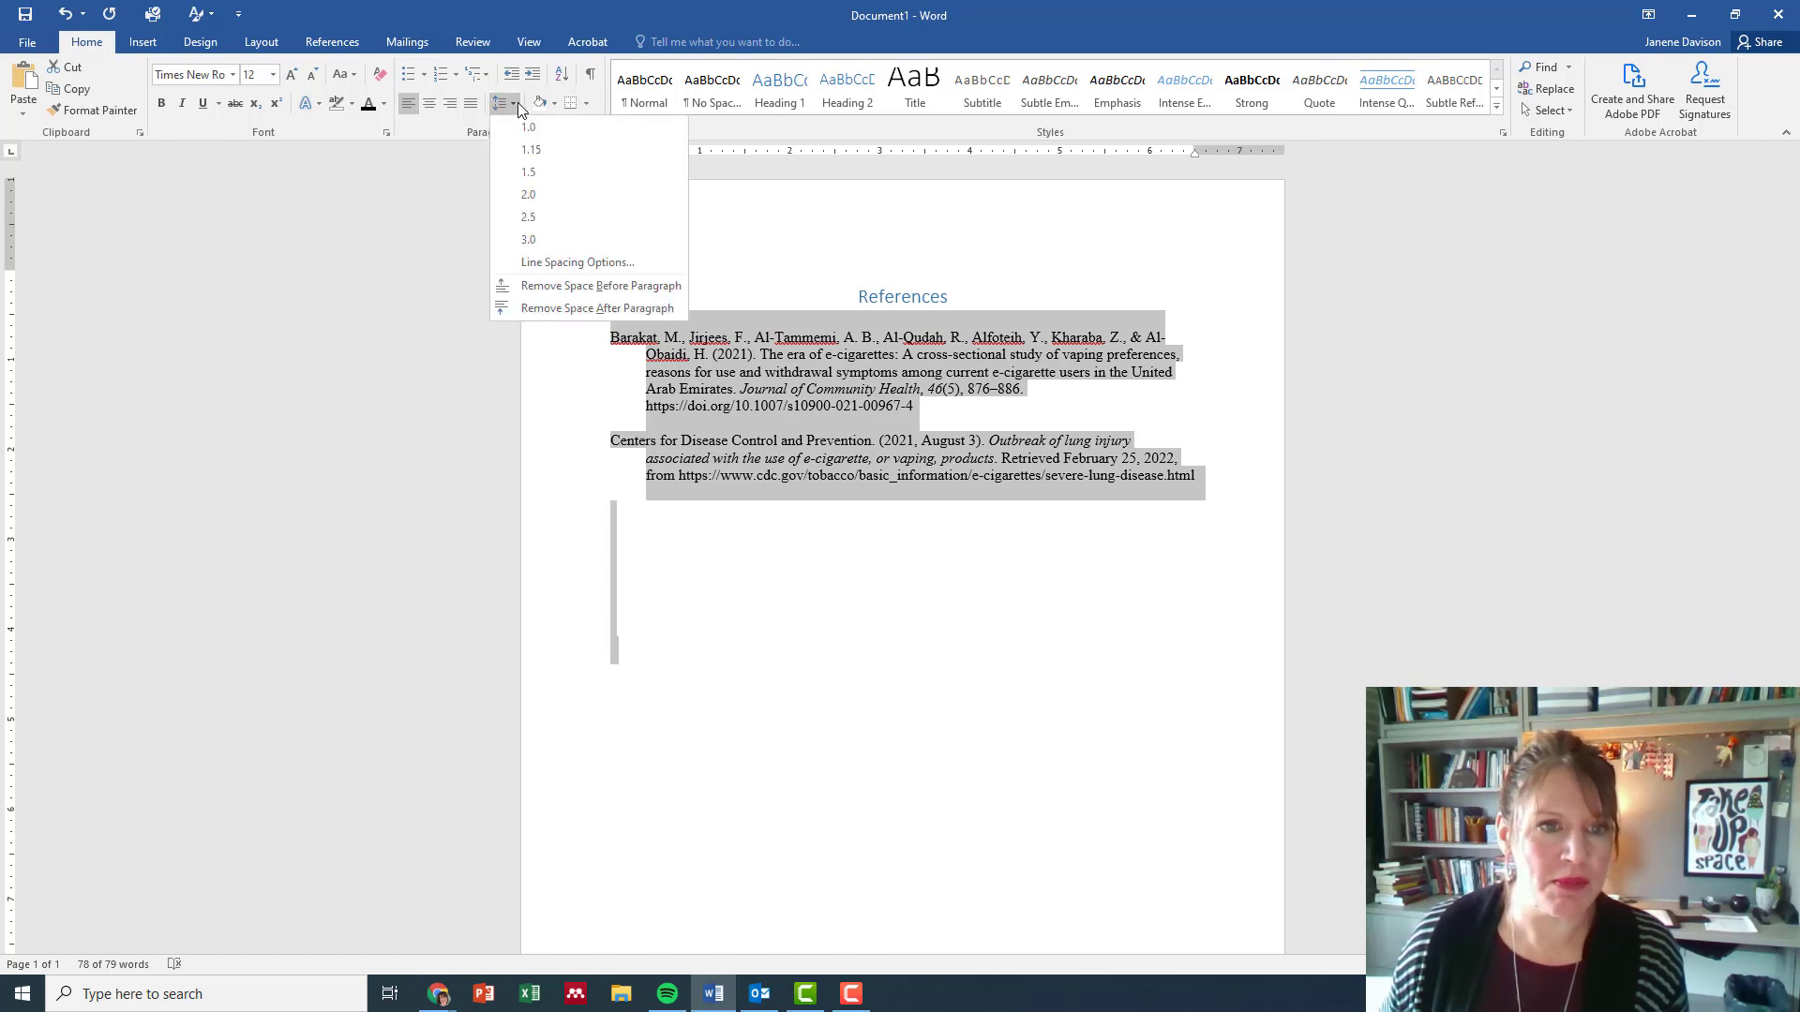
pyautogui.click(533, 195)
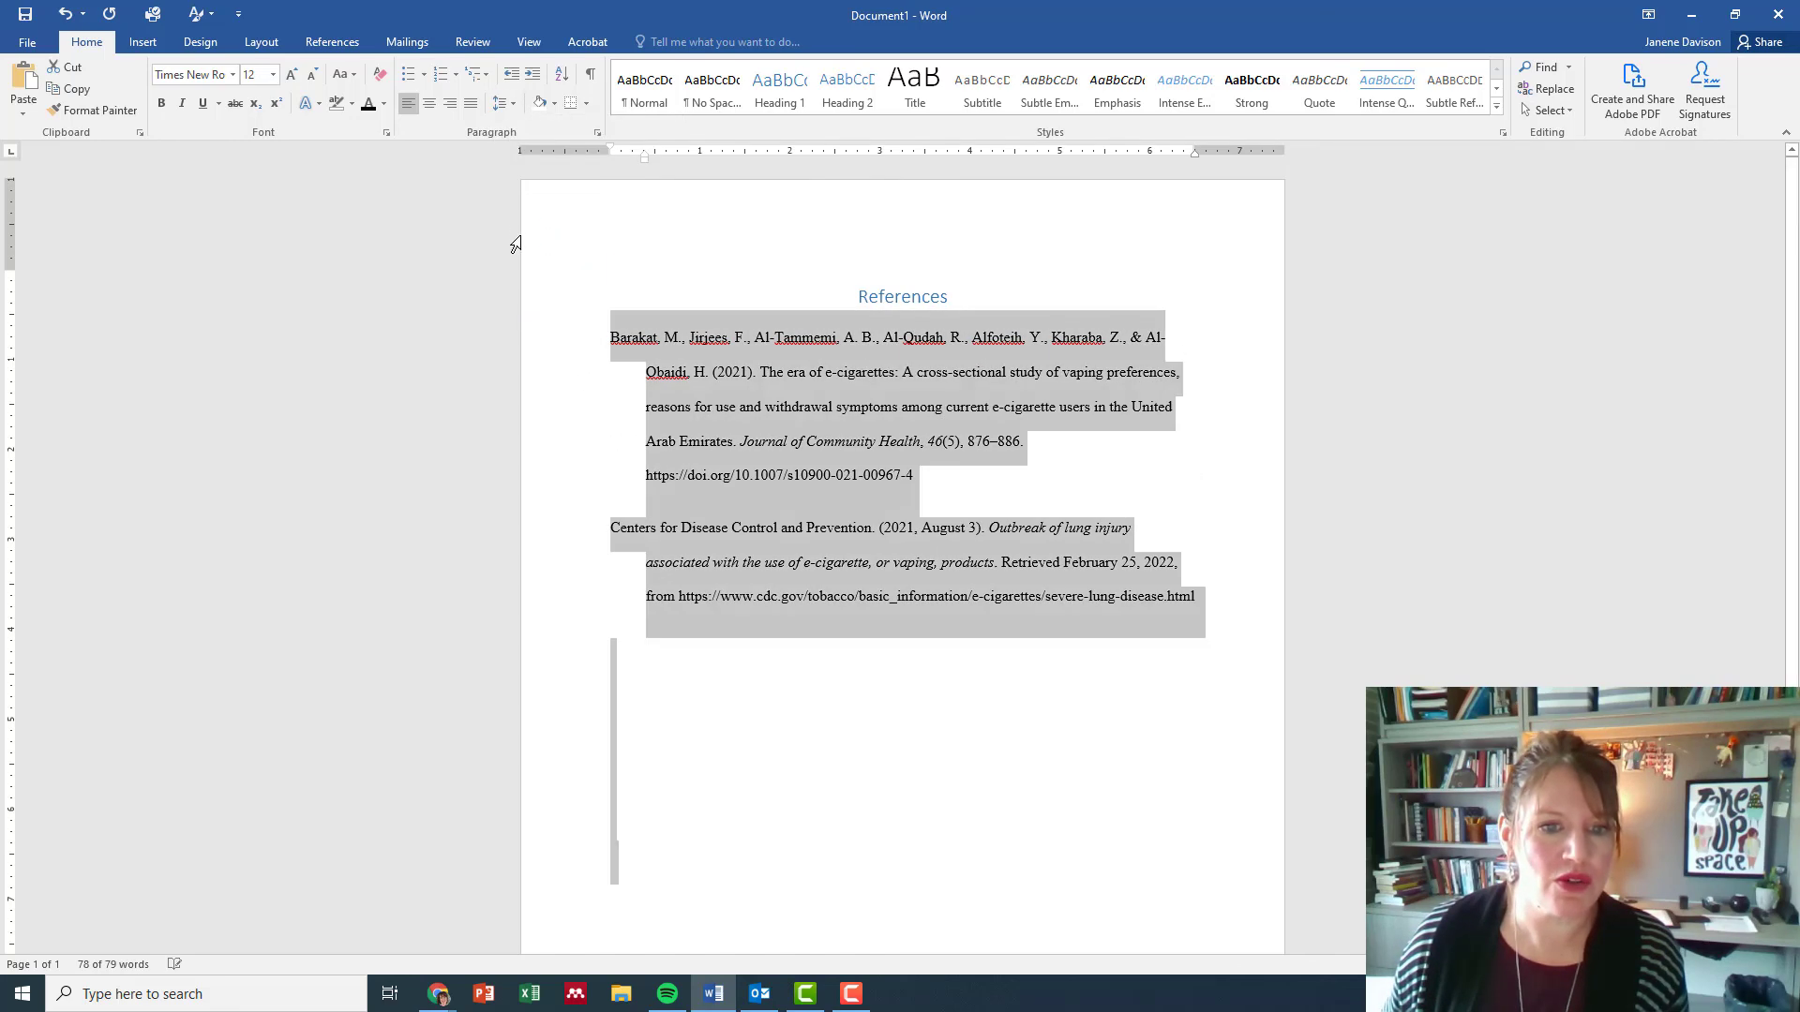
pyautogui.click(763, 542)
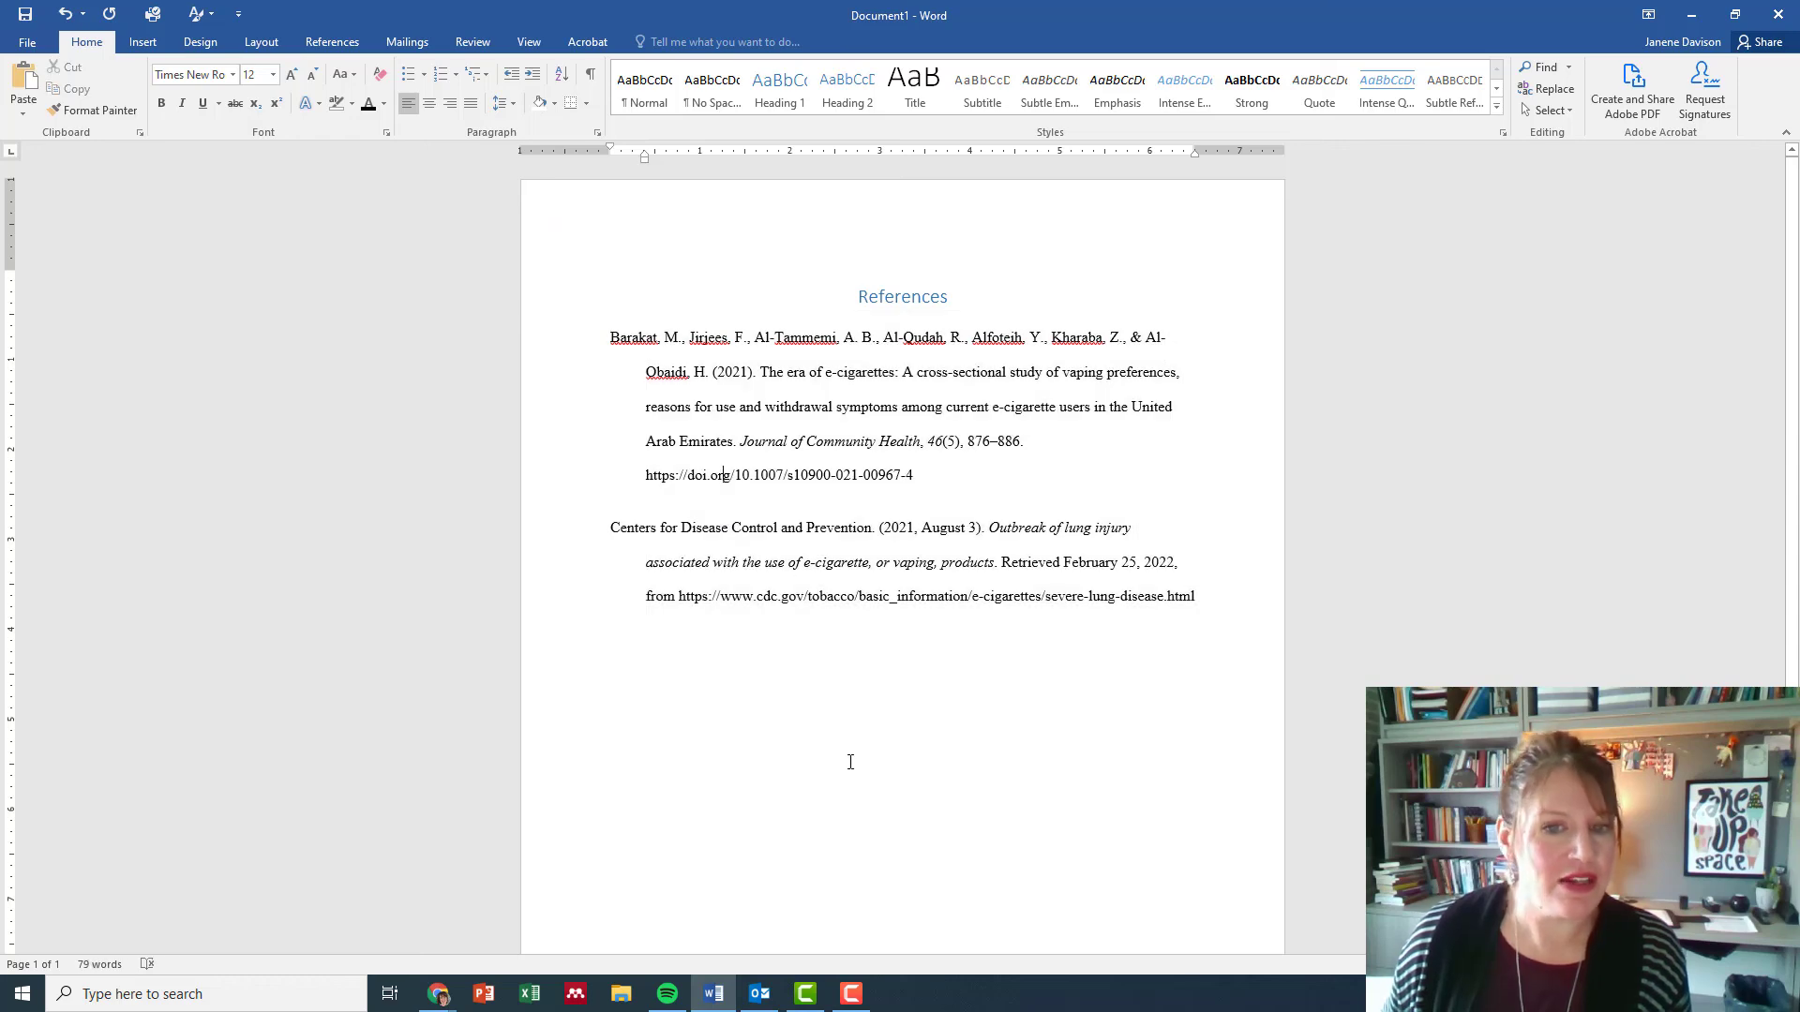